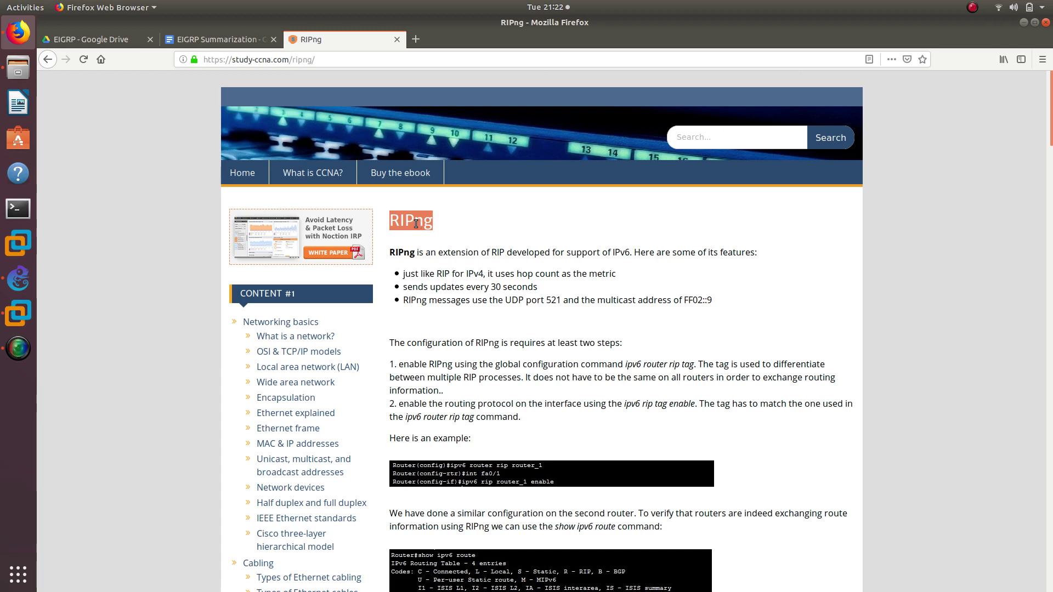
# Clear the old highlight and highlight IPv6, RIP and 'ng' in the RIPng article's intro
pyautogui.click(415, 223)
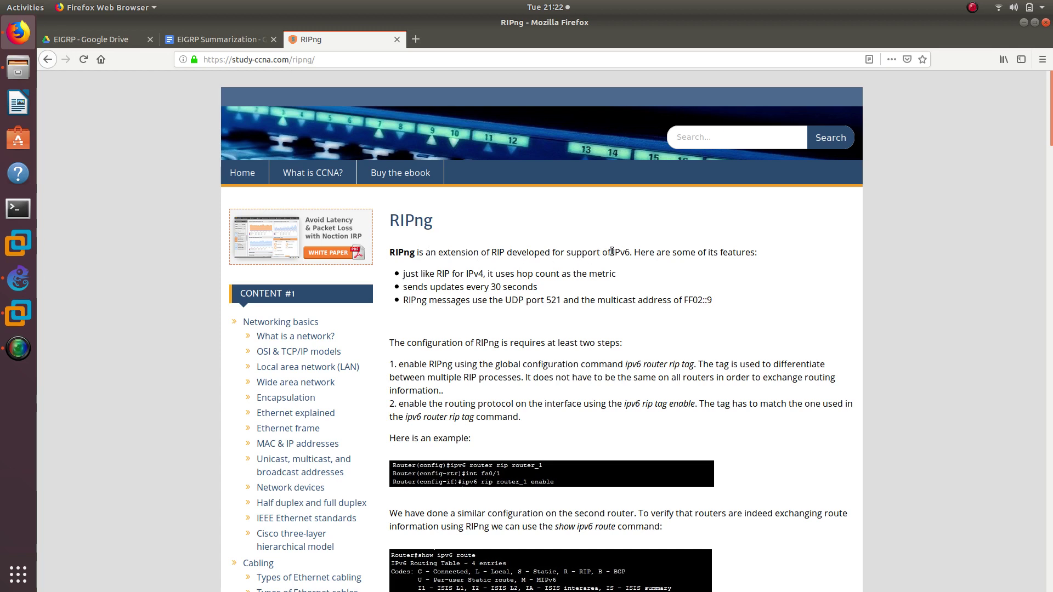
pyautogui.moveTo(615, 252); pyautogui.dragTo(629, 249)
pyautogui.moveTo(492, 254); pyautogui.dragTo(504, 253)
pyautogui.moveTo(612, 252); pyautogui.dragTo(630, 254)
pyautogui.moveTo(405, 253); pyautogui.dragTo(419, 257)
# Highlight the hop-count metric, the 30-second update interval and the FF02::9 multicast address
pyautogui.moveTo(620, 275); pyautogui.dragTo(488, 271)
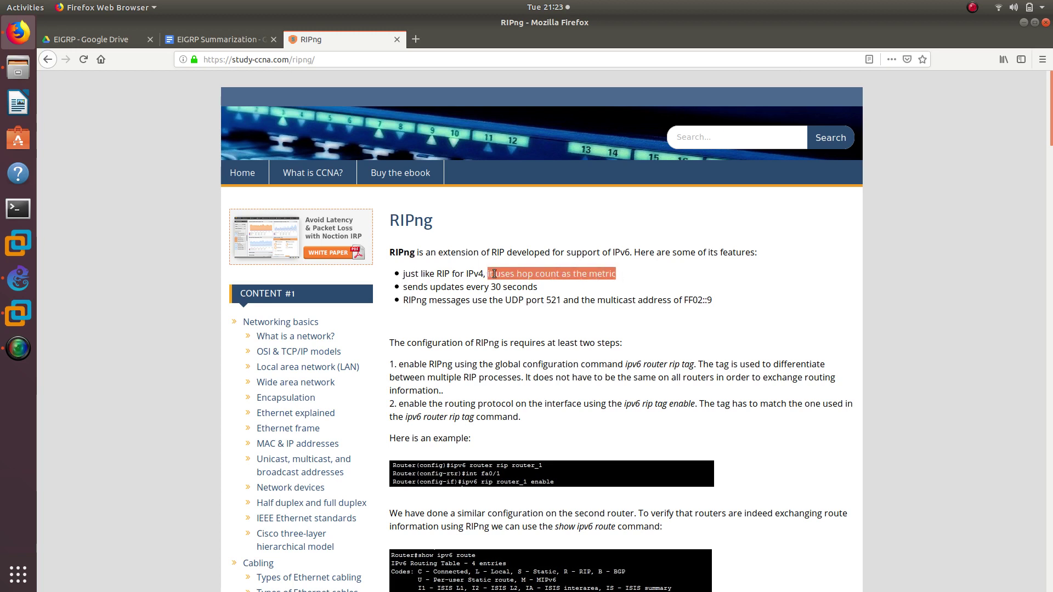
pyautogui.moveTo(404, 287); pyautogui.dragTo(543, 292)
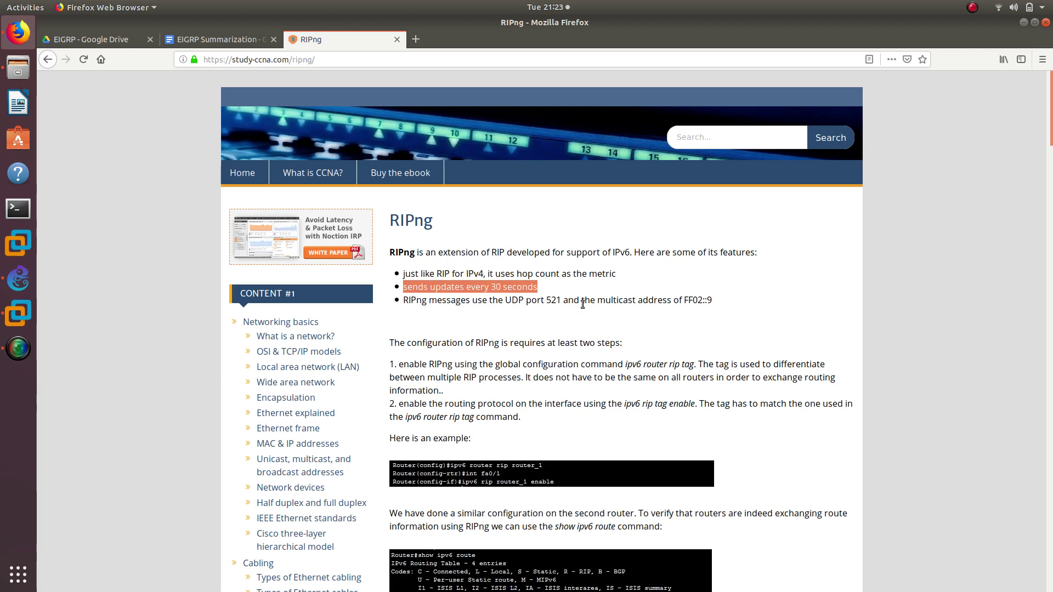
pyautogui.moveTo(599, 301); pyautogui.dragTo(705, 301)
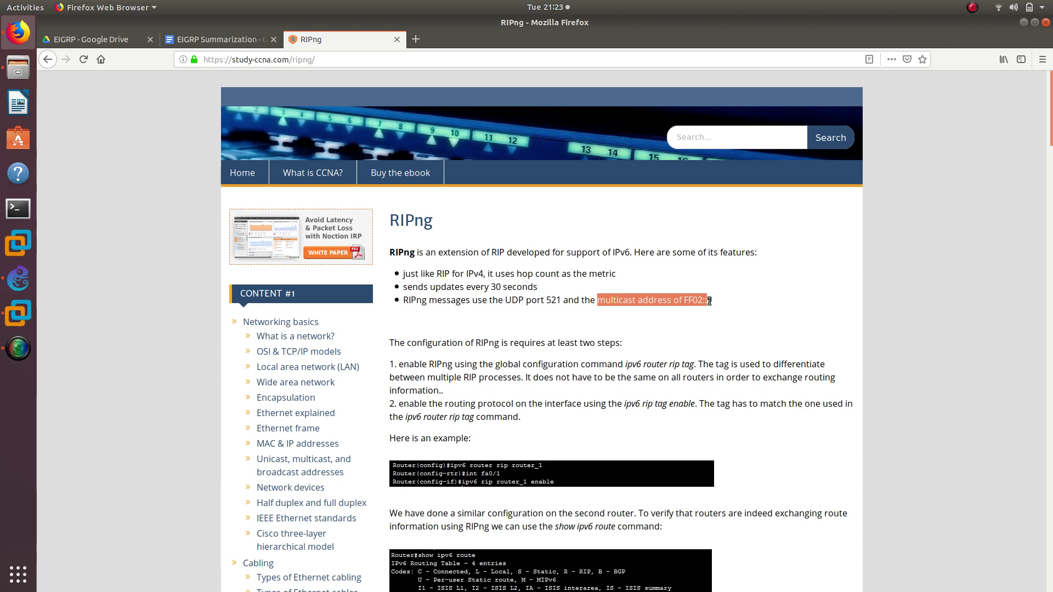
pyautogui.moveTo(712, 300); pyautogui.dragTo(643, 299)
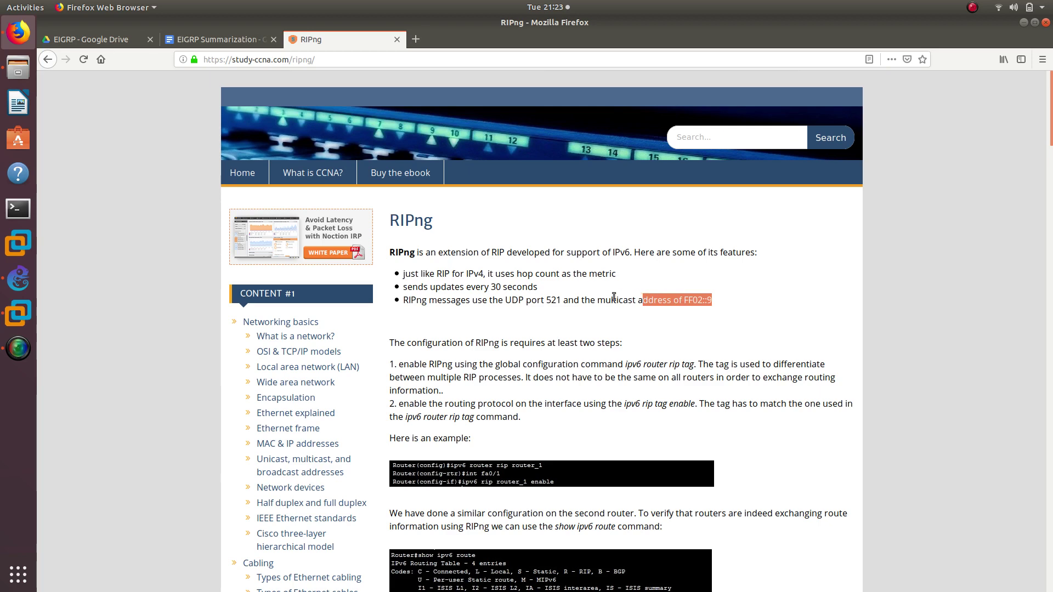
# Highlight the study-ccna.com site name and the RIPng heading, then switch to the GNS3 topology
pyautogui.scroll(-3, 529, 304)
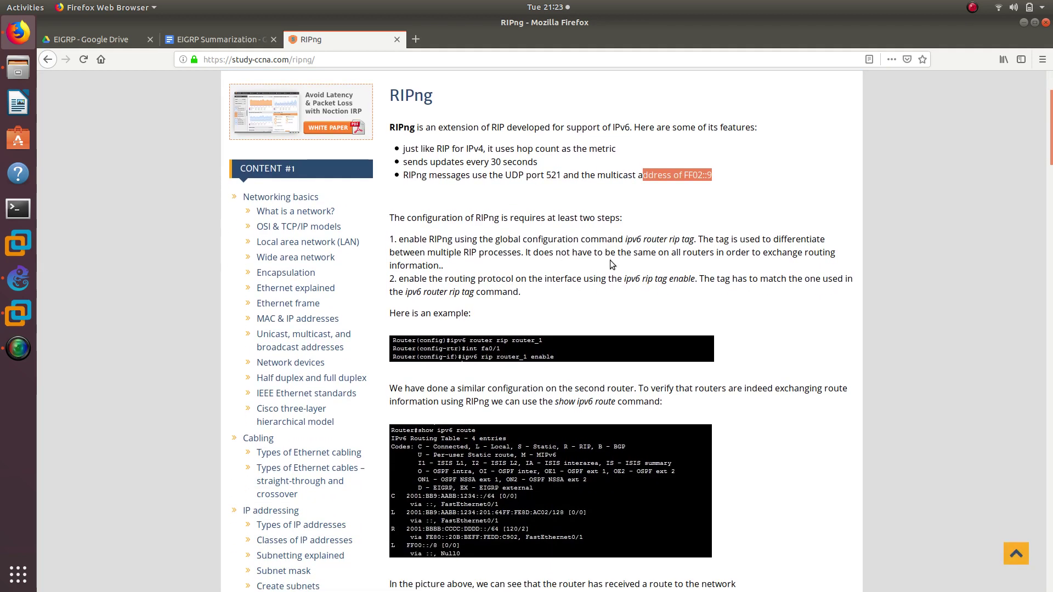
pyautogui.moveTo(229, 59); pyautogui.dragTo(286, 64)
pyautogui.scroll(3, 526, 184)
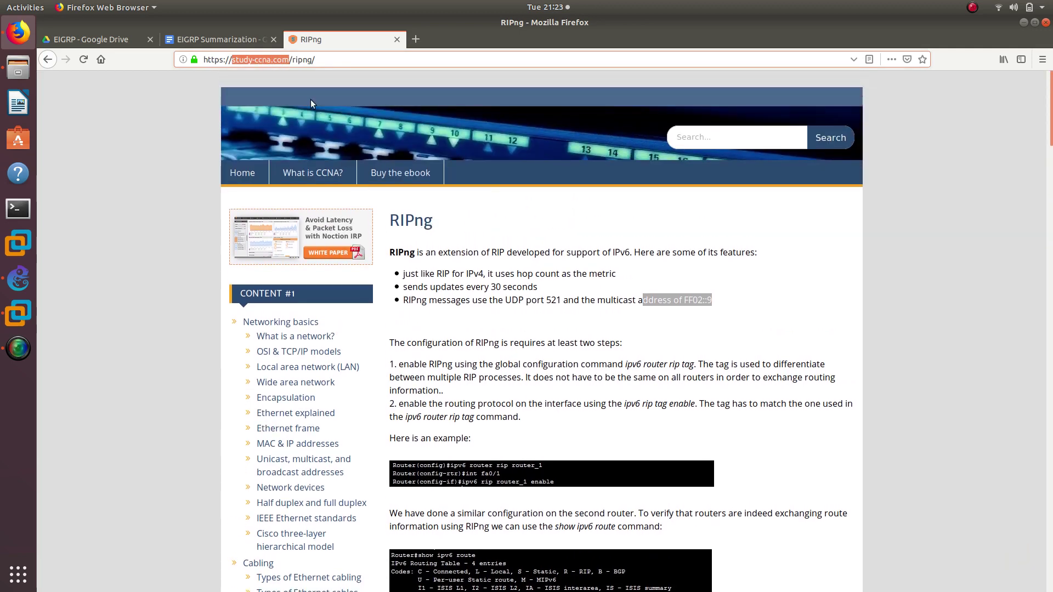
pyautogui.doubleClick(410, 220)
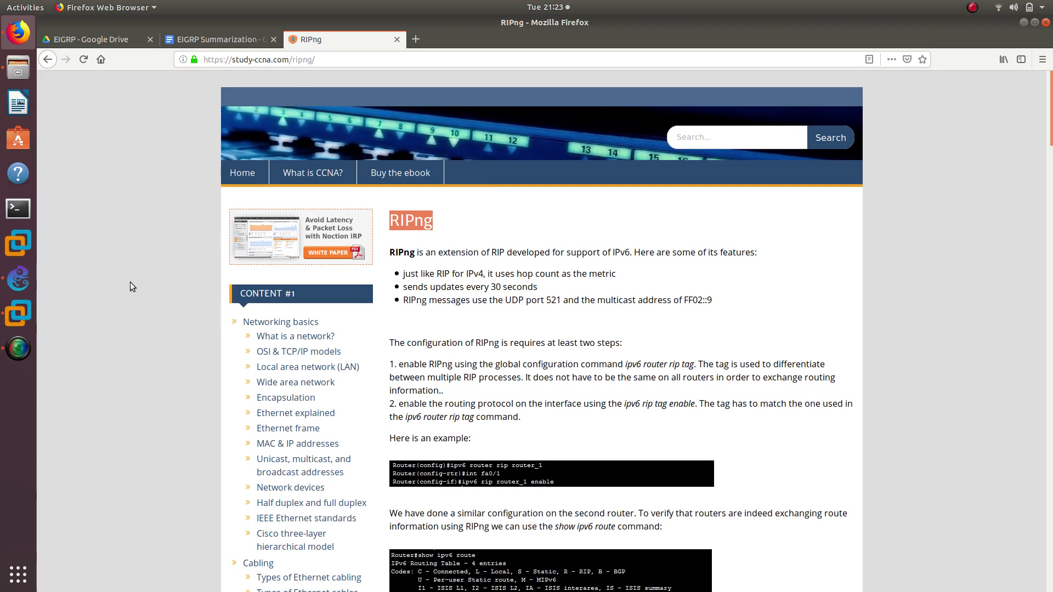
pyautogui.click(18, 279)
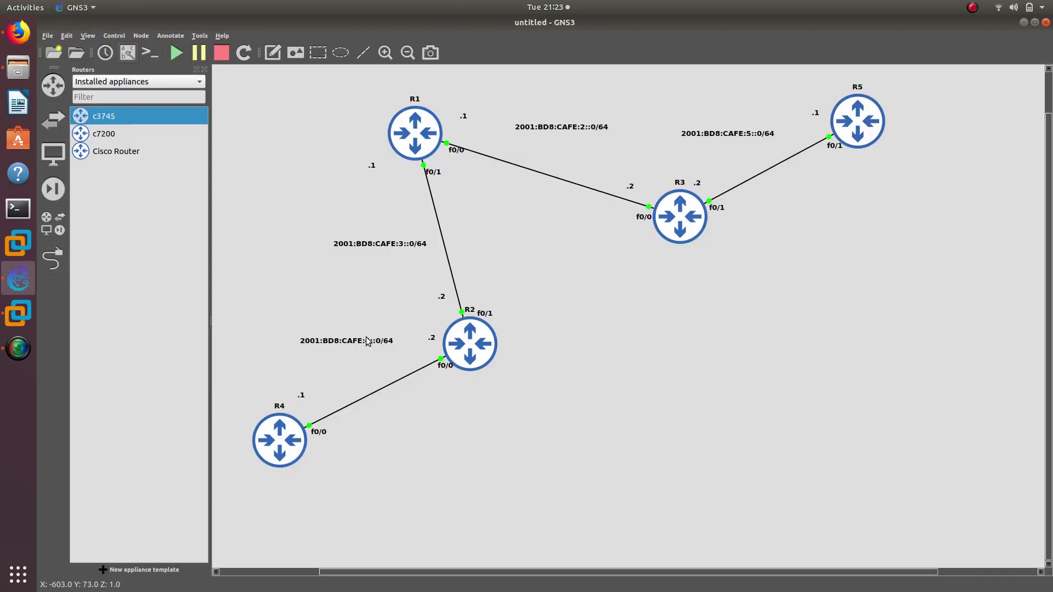
# Move the 2001:BD8:CAFE:4::0/64 label slightly lower beside the R2–R4 link
pyautogui.moveTo(361, 342); pyautogui.dragTo(364, 353)
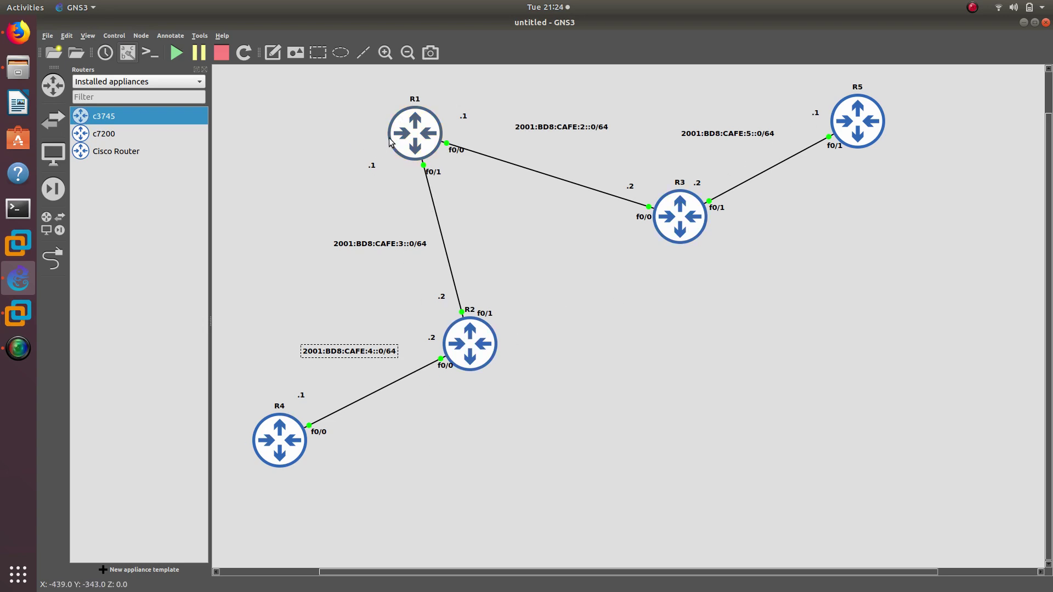
# Open R1's console, move it beside the topology, get an R1# prompt and browse the menus
pyautogui.doubleClick(416, 130)
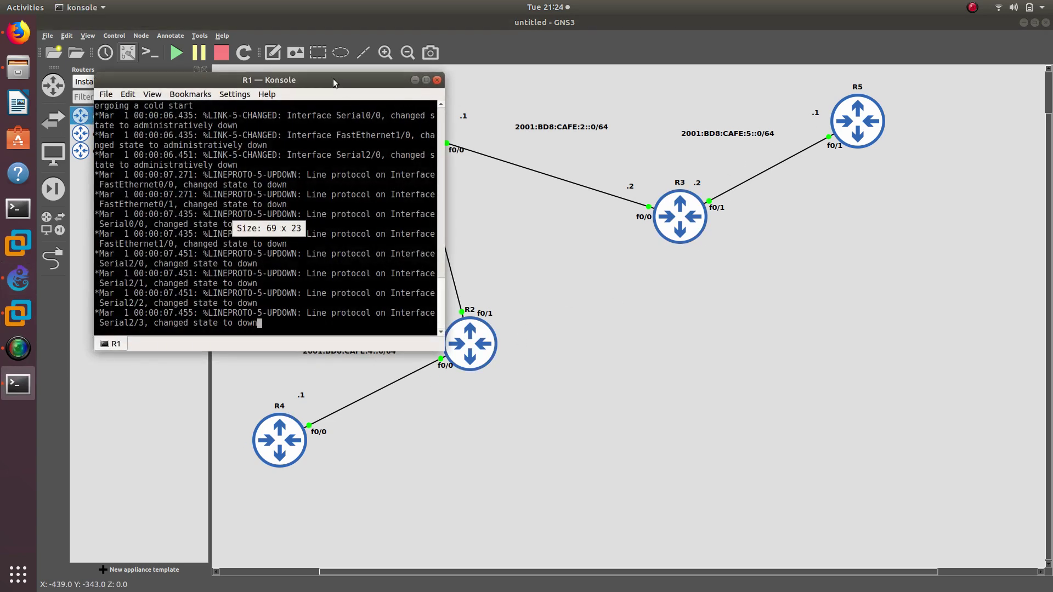
pyautogui.moveTo(334, 80); pyautogui.dragTo(852, 104)
pyautogui.press('Return')
pyautogui.press('Return')
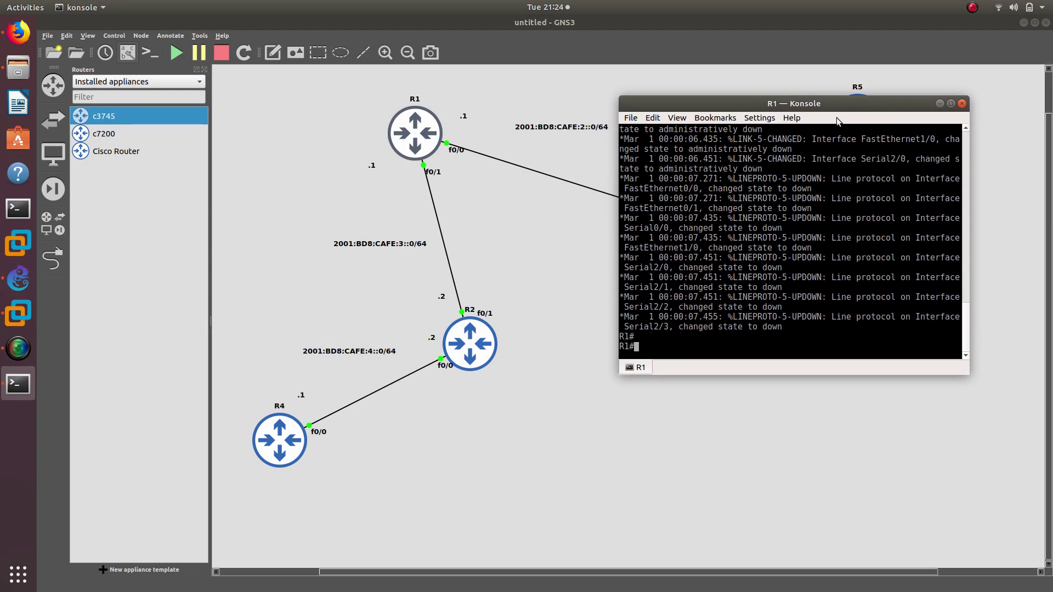
pyautogui.click(680, 121)
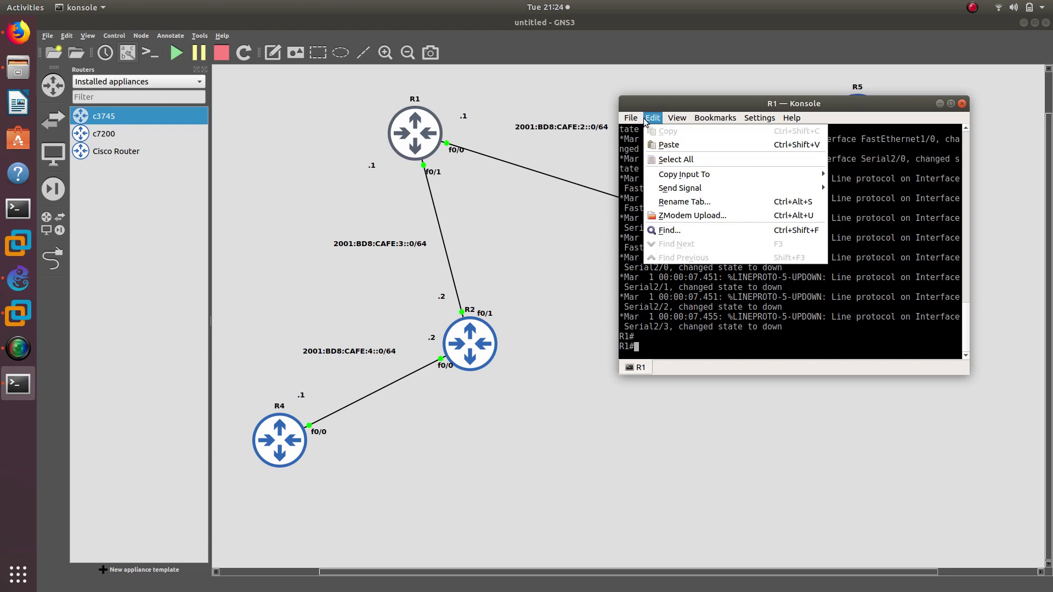
pyautogui.moveTo(647, 122)
pyautogui.moveTo(762, 122)
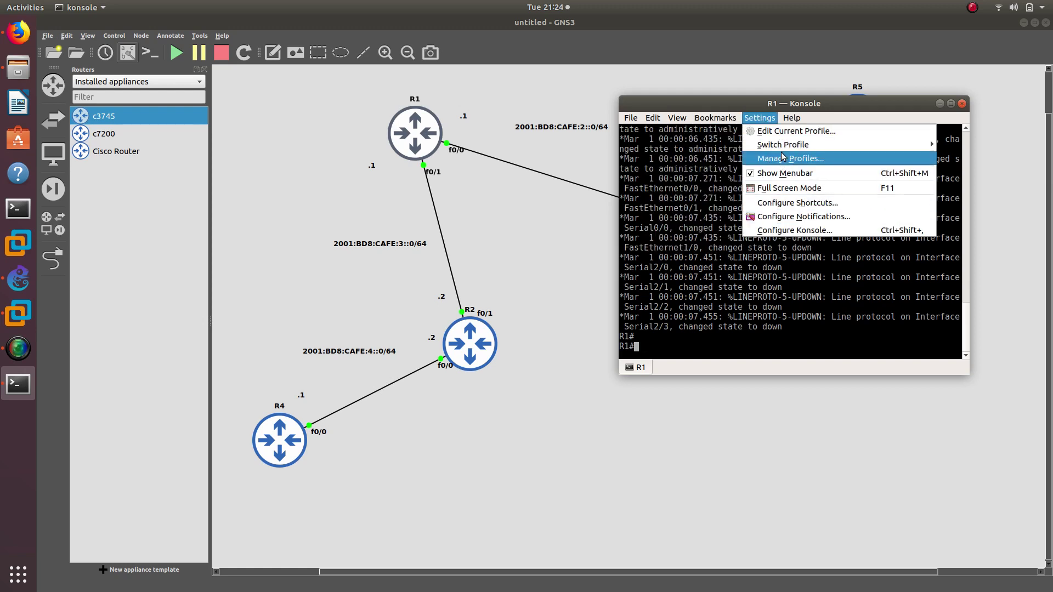
# Open Edit Current Profile and look through the profile's settings pages
pyautogui.click(791, 132)
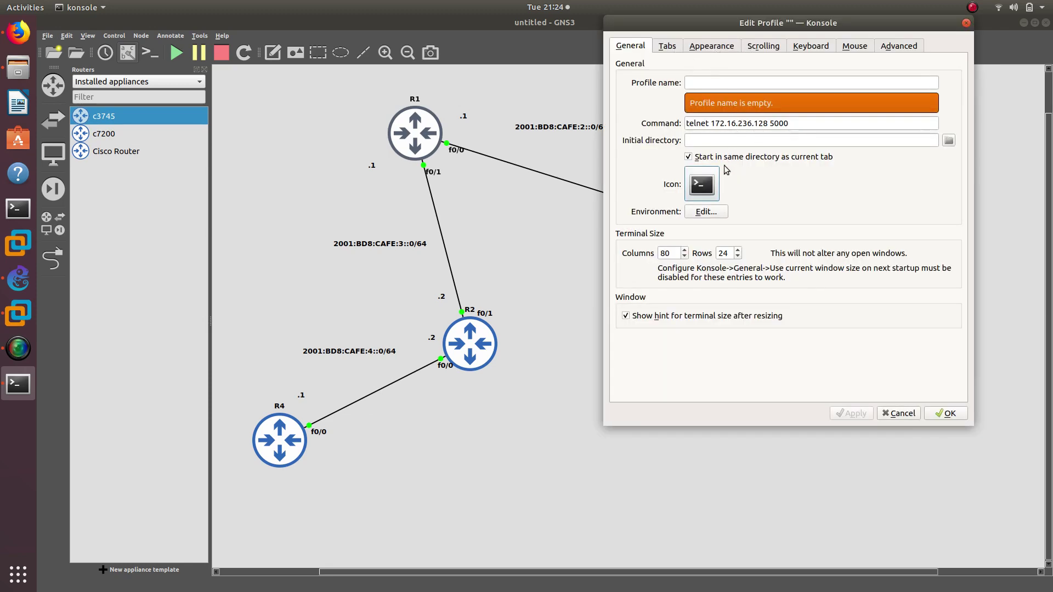
pyautogui.click(667, 46)
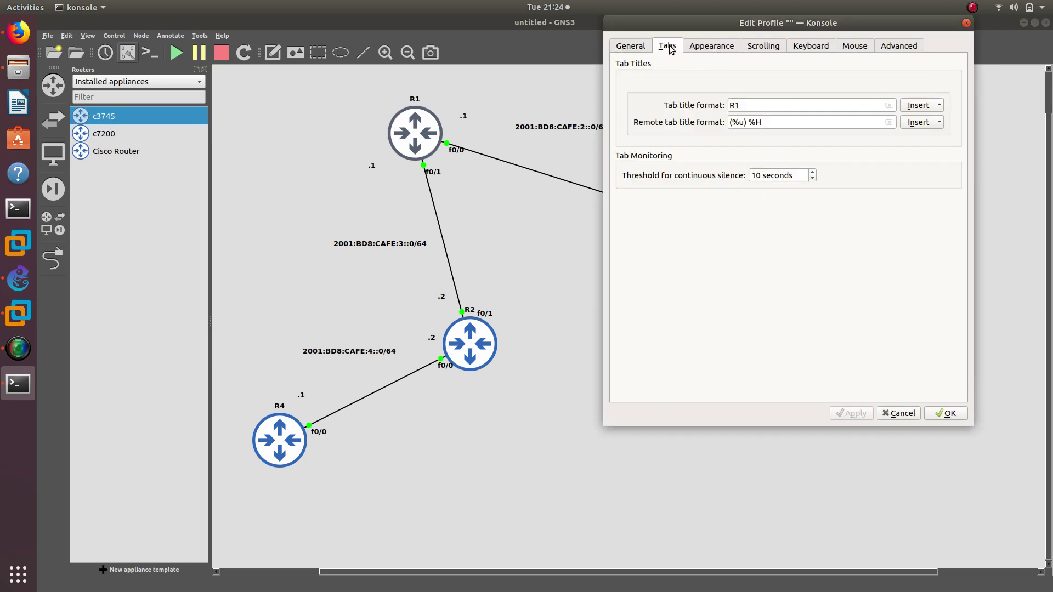
pyautogui.click(715, 46)
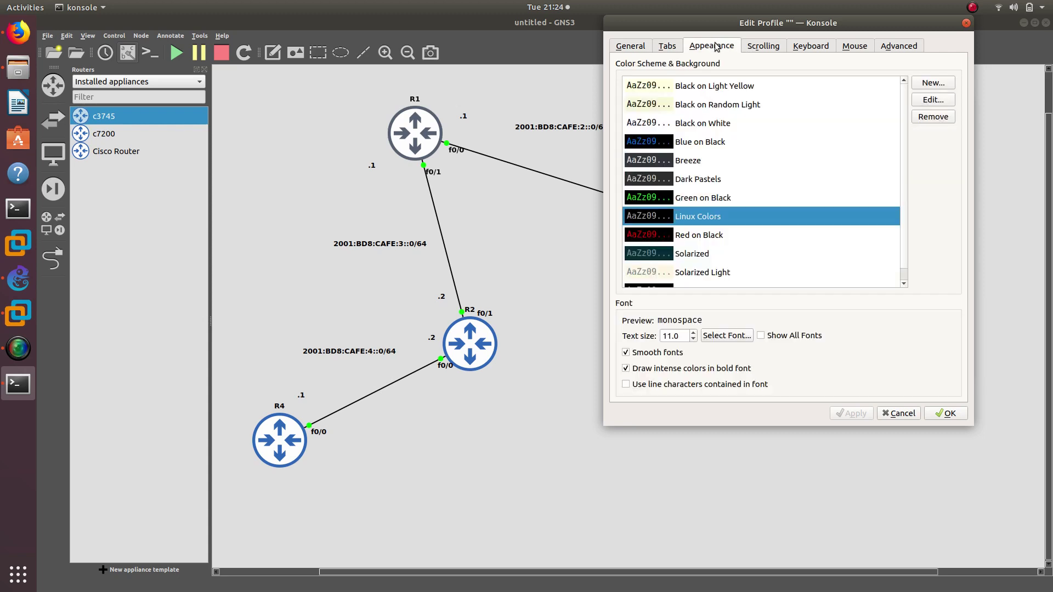
pyautogui.click(749, 47)
pyautogui.click(811, 48)
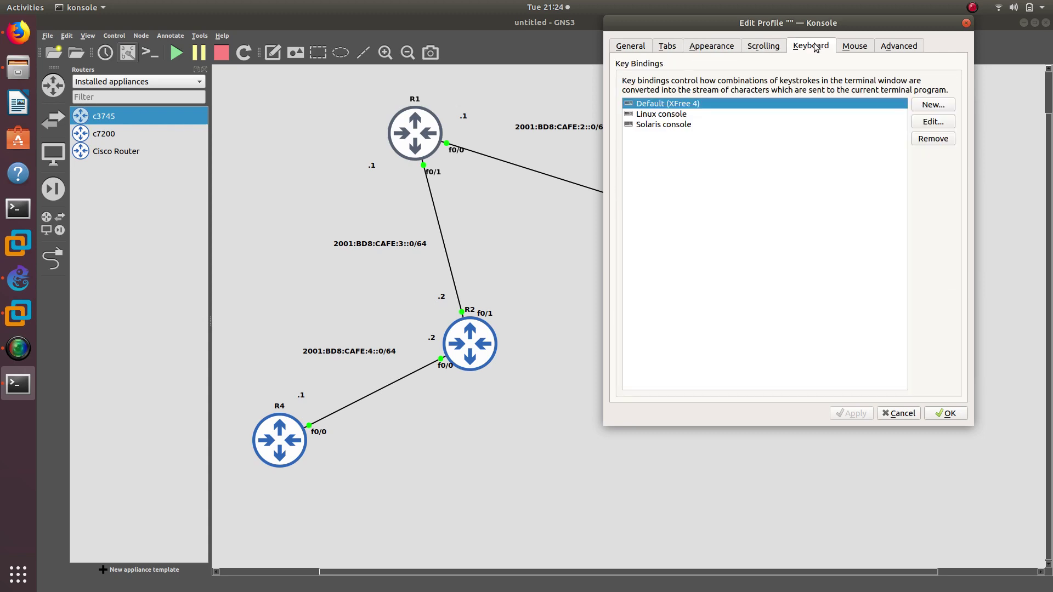
pyautogui.click(863, 49)
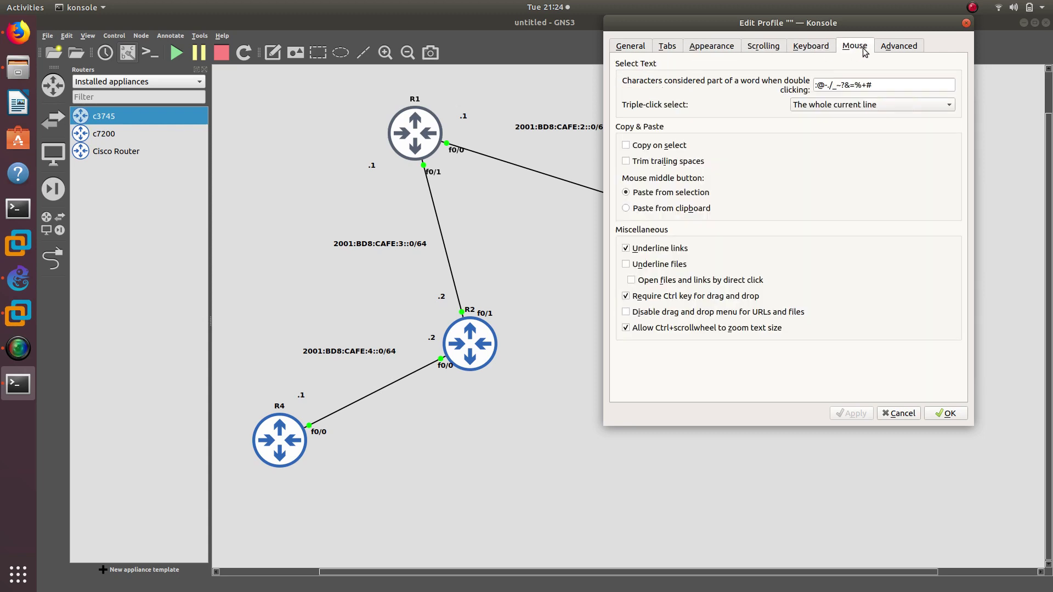
pyautogui.click(901, 48)
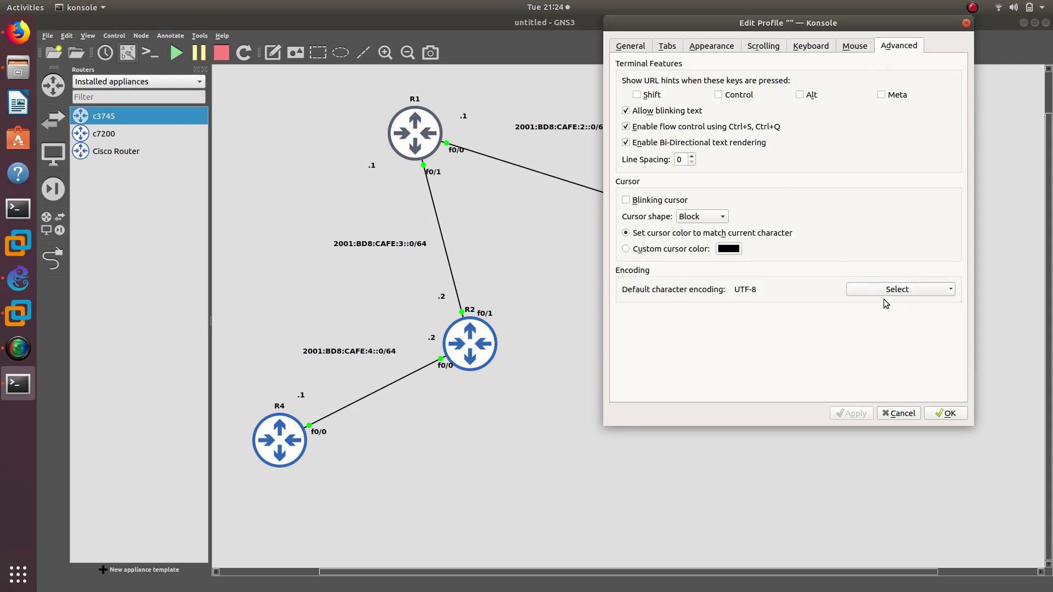
pyautogui.click(634, 45)
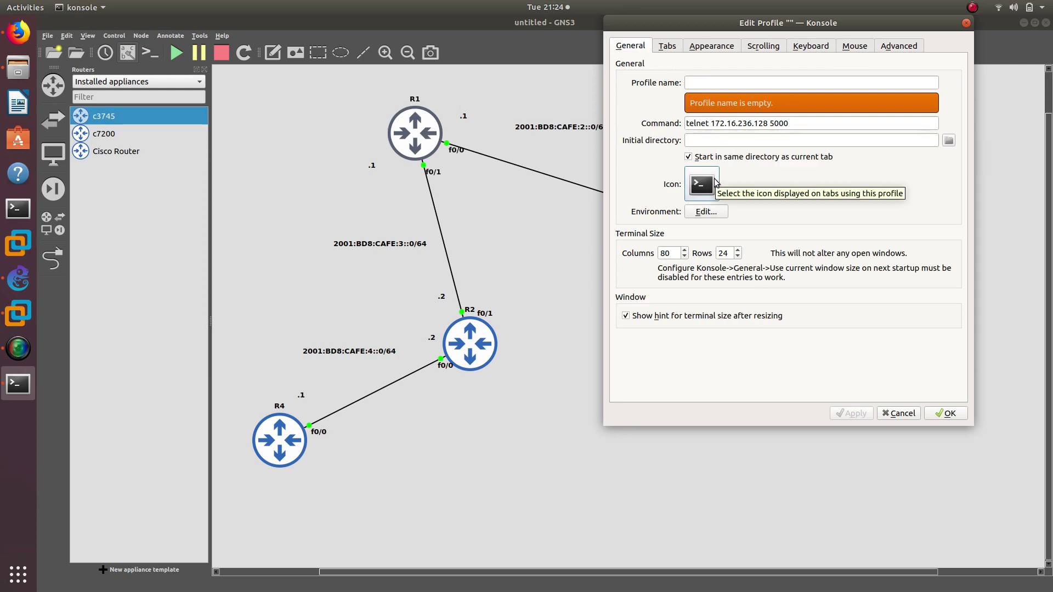
pyautogui.click(668, 48)
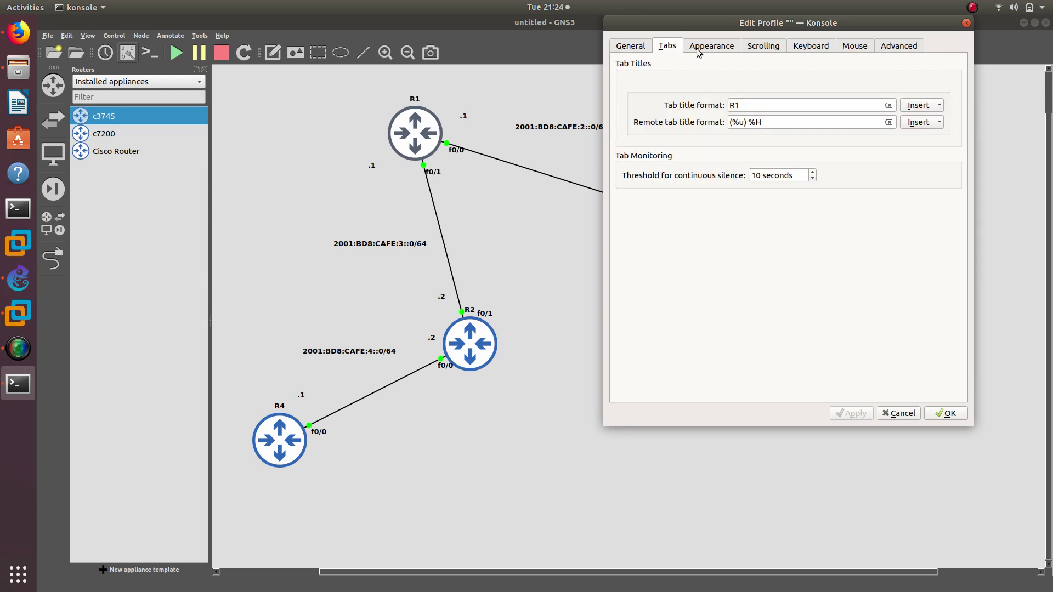
# Raise the Appearance text size to 16.0, apply it, and close the profile dialog
pyautogui.click(728, 46)
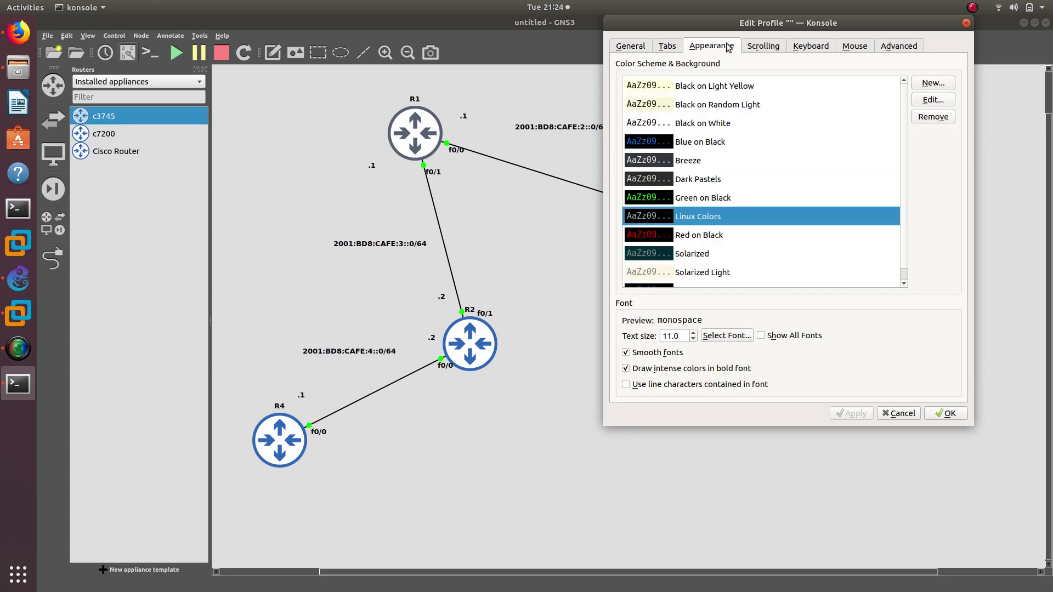
pyautogui.click(692, 333)
pyautogui.click(693, 333)
pyautogui.click(693, 333)
pyautogui.click(693, 333)
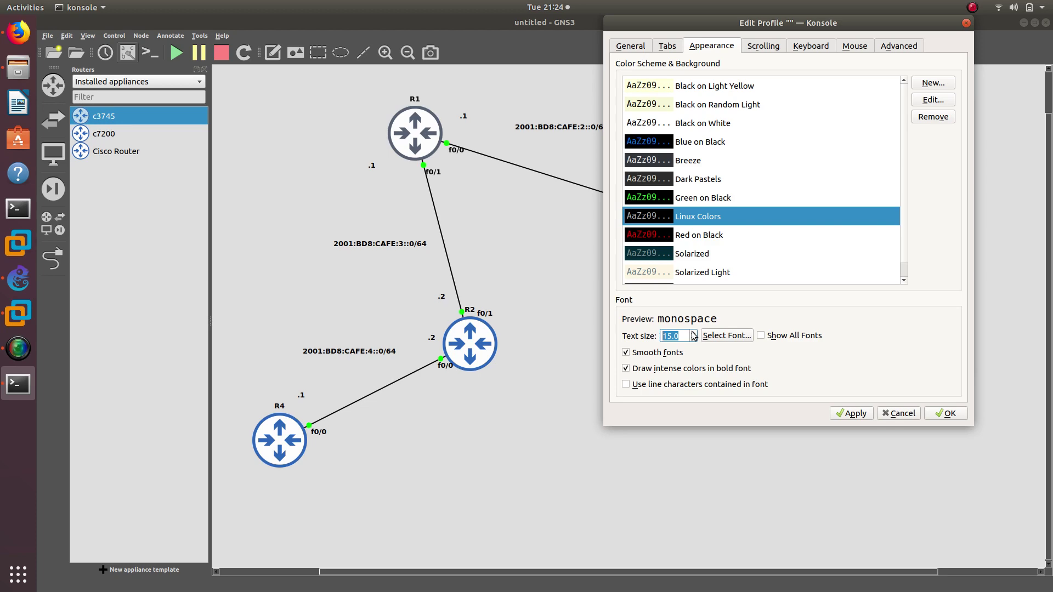
pyautogui.click(692, 334)
pyautogui.click(856, 412)
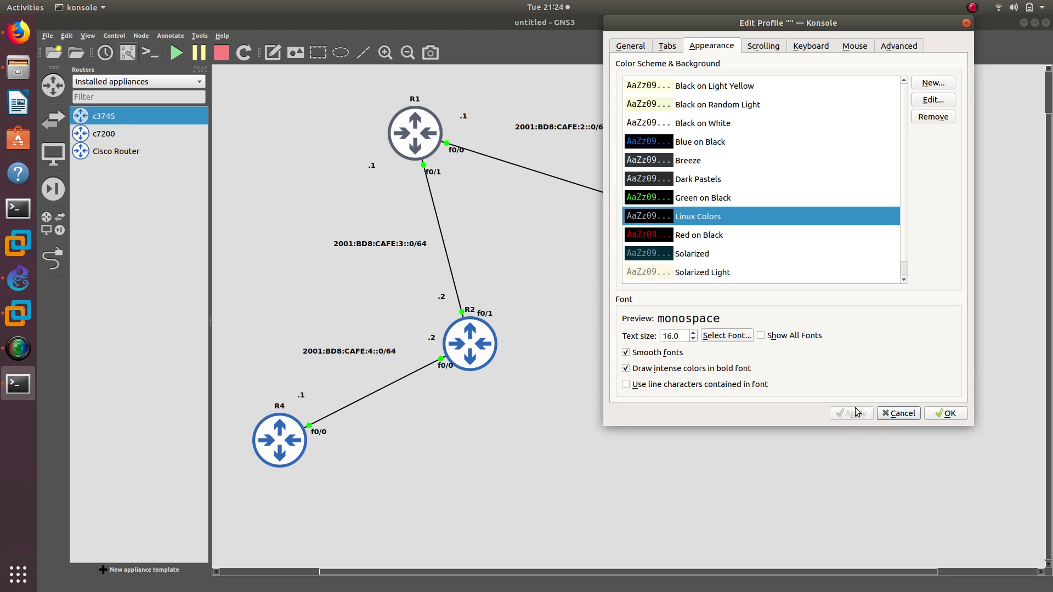
pyautogui.click(943, 416)
pyautogui.click(906, 245)
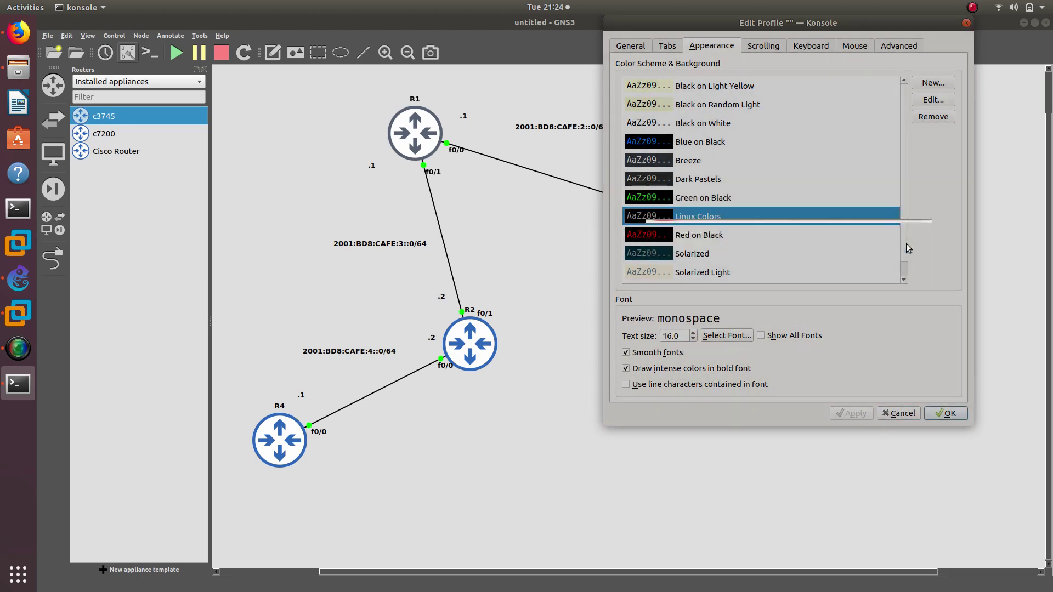
pyautogui.click(899, 413)
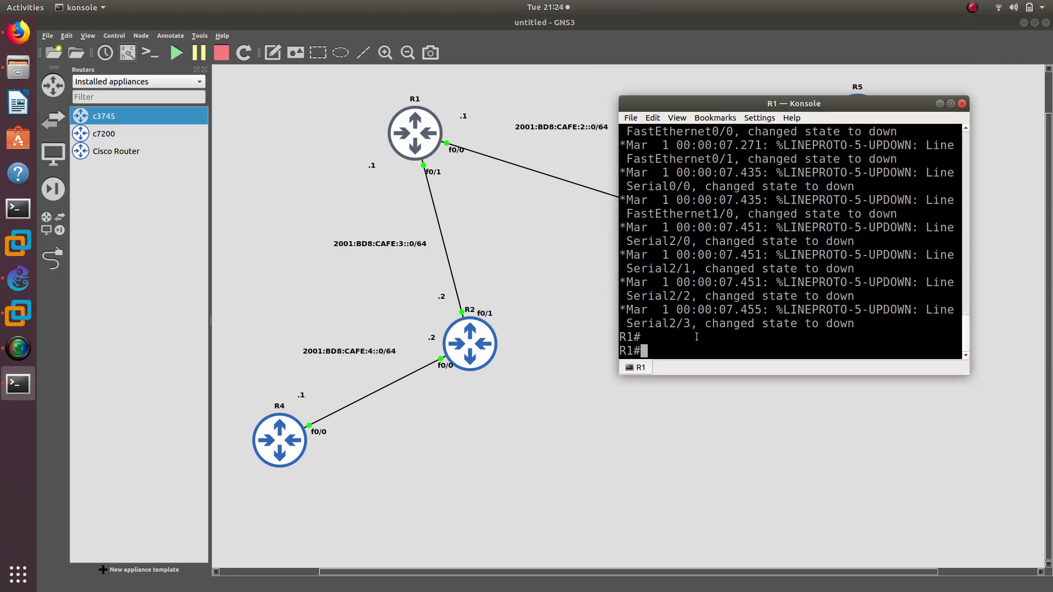
# Enlarge and reposition the R1 console, then enter global configuration mode with config t
pyautogui.moveTo(657, 337); pyautogui.dragTo(652, 351)
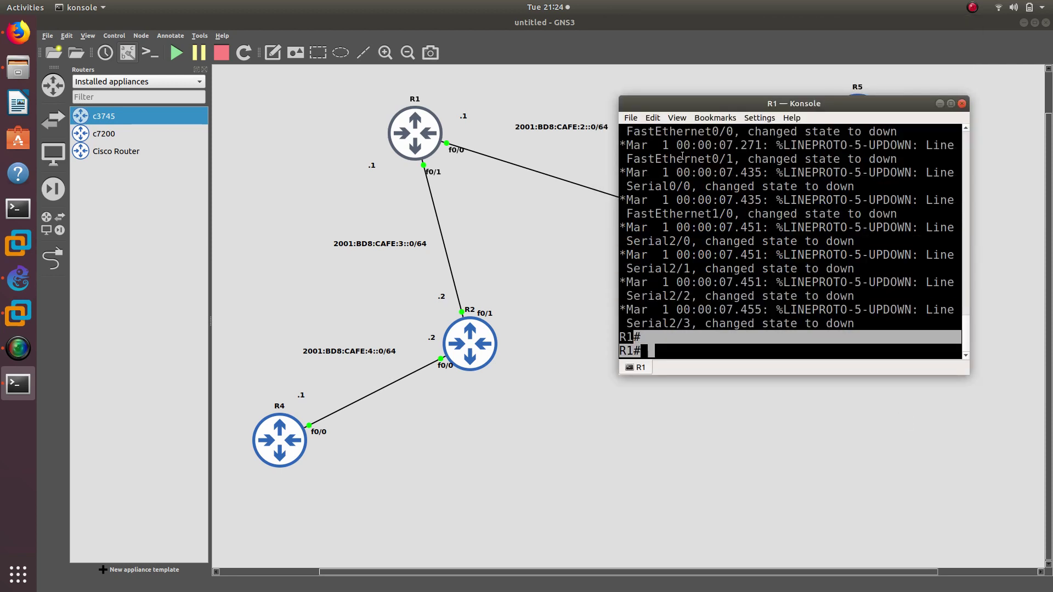
pyautogui.moveTo(692, 106); pyautogui.dragTo(634, 113)
pyautogui.moveTo(911, 382); pyautogui.dragTo(1000, 459)
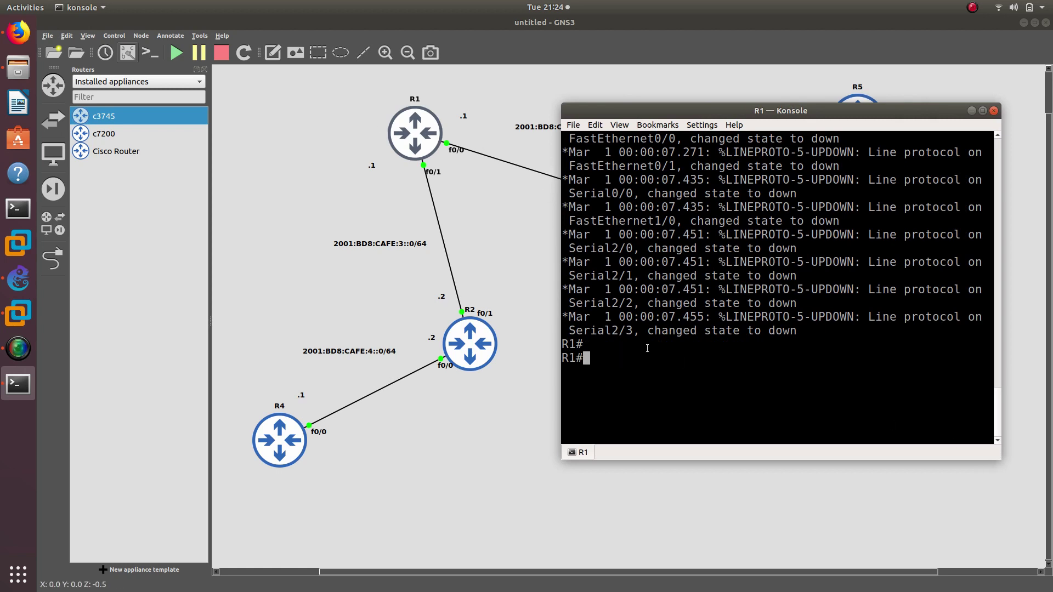
pyautogui.write('config t')
pyautogui.press('Return')
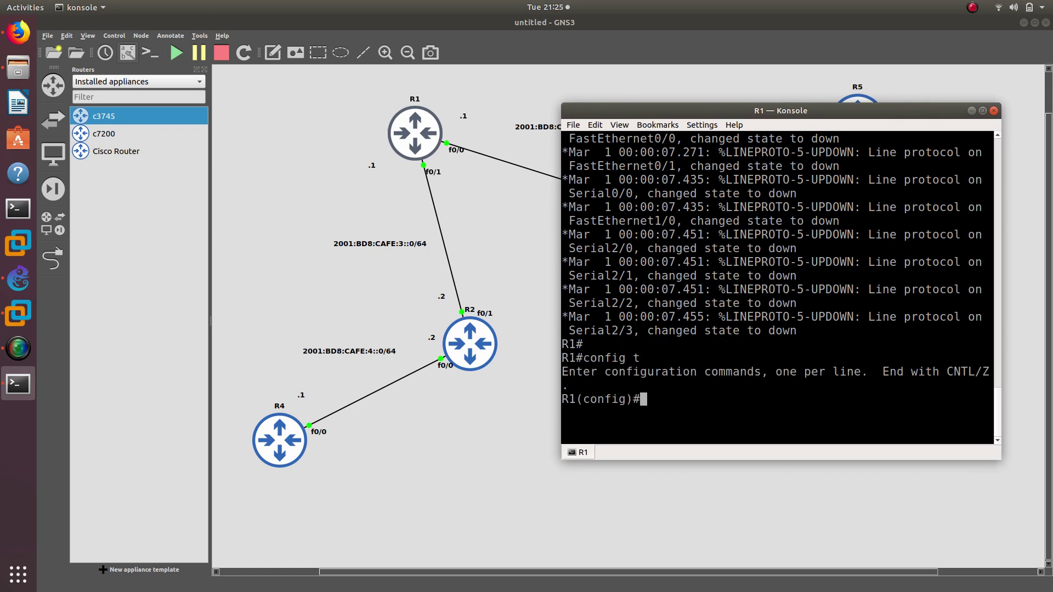
pyautogui.moveTo(652, 117); pyautogui.dragTo(744, 49)
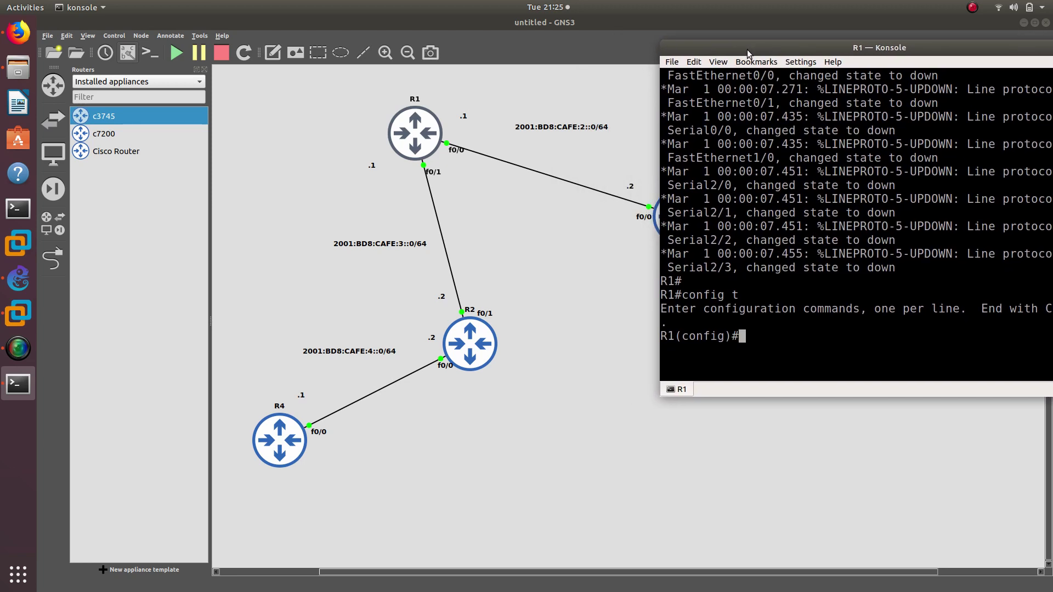
# Enable IPv6 unicast routing on R1 with 'ipv6 unicast-routing'
pyautogui.write('unin')
pyautogui.press('Return')
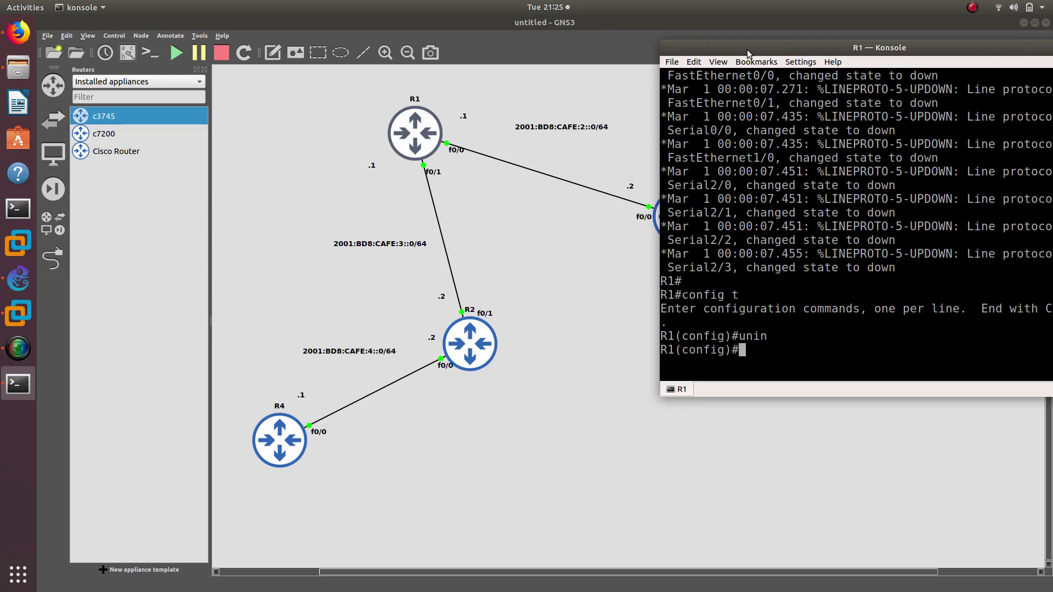
pyautogui.write('ipv')
pyautogui.press('Tab')
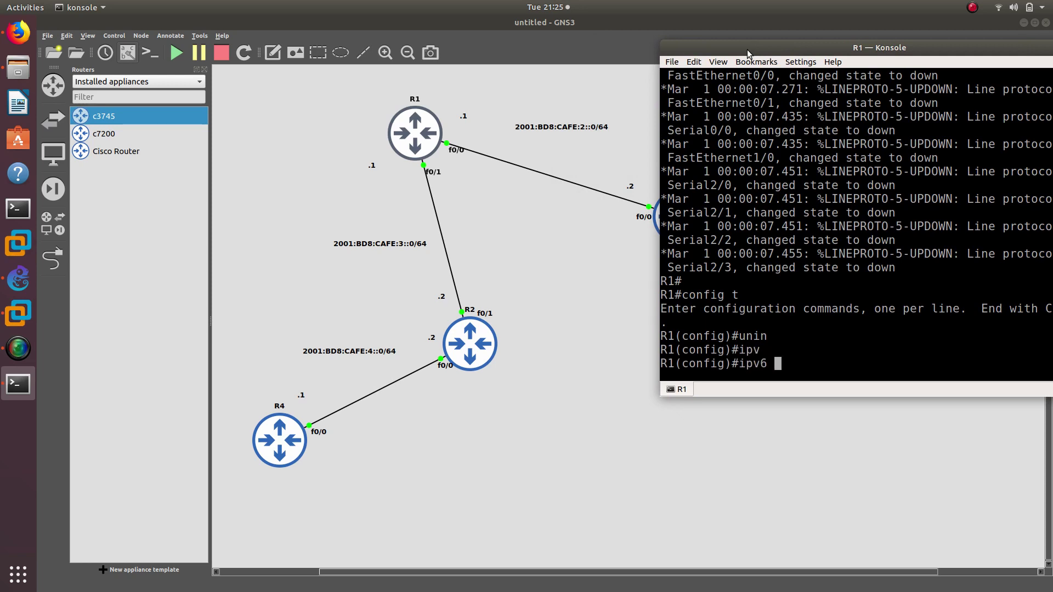
pyautogui.moveTo(749, 45); pyautogui.dragTo(668, 31)
pyautogui.write('un')
pyautogui.press('Tab')
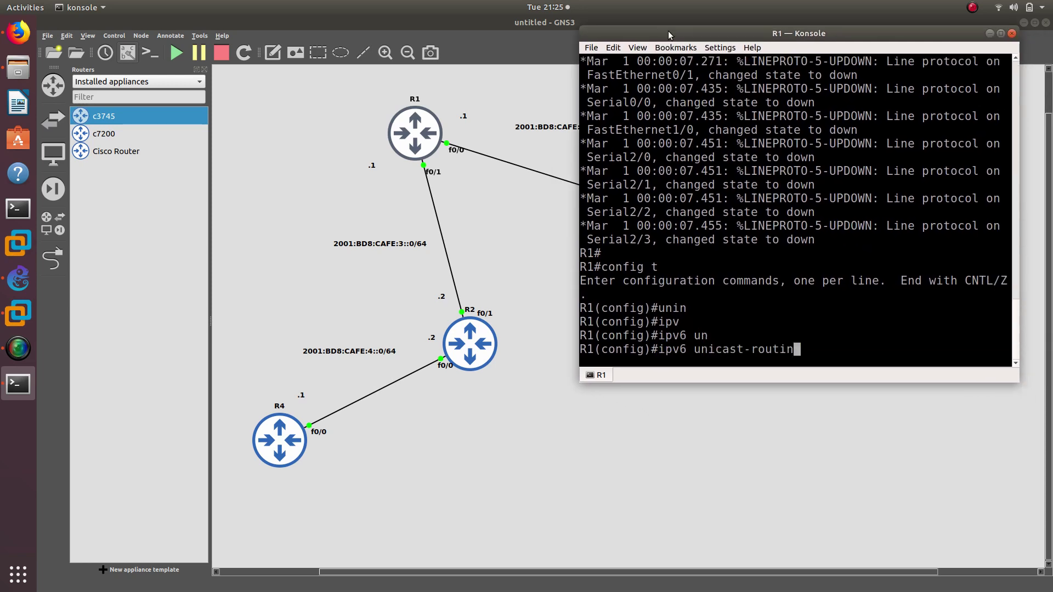
pyautogui.press('Return')
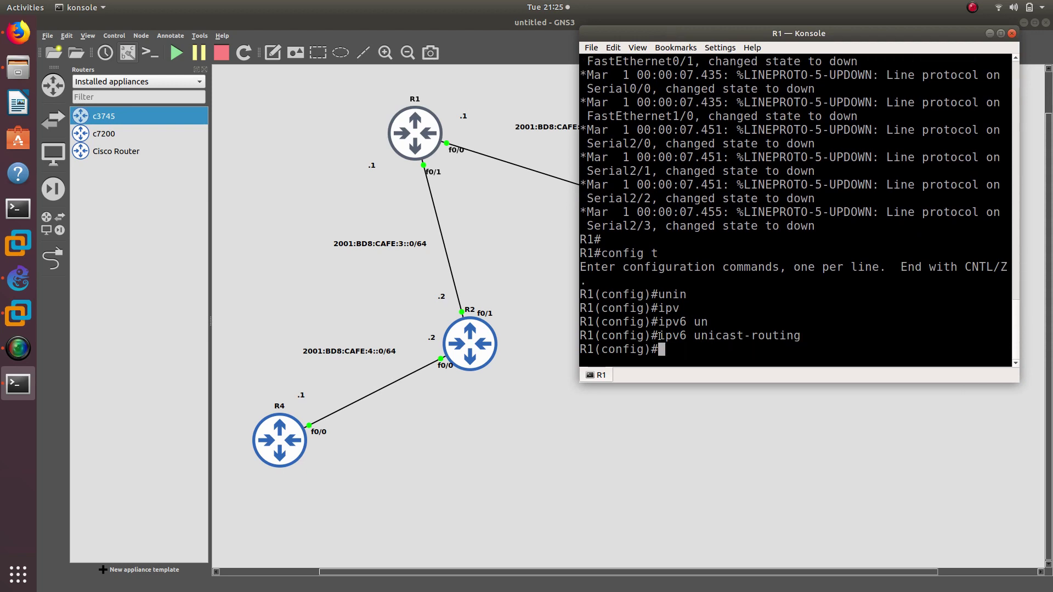
# Enter interface f0/0 configuration on R1
pyautogui.moveTo(659, 336); pyautogui.dragTo(807, 333)
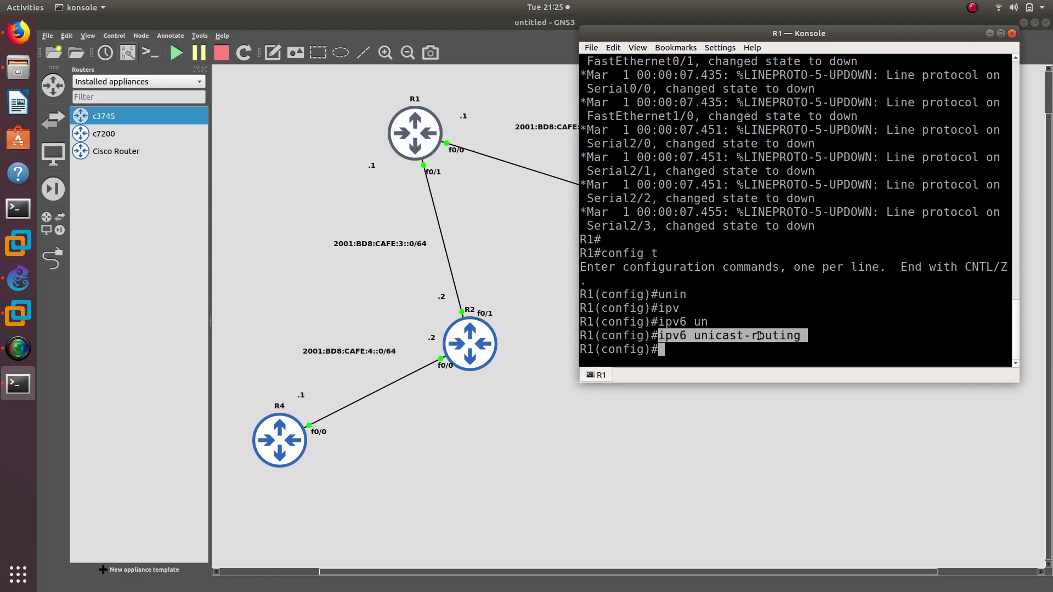
pyautogui.click(673, 353)
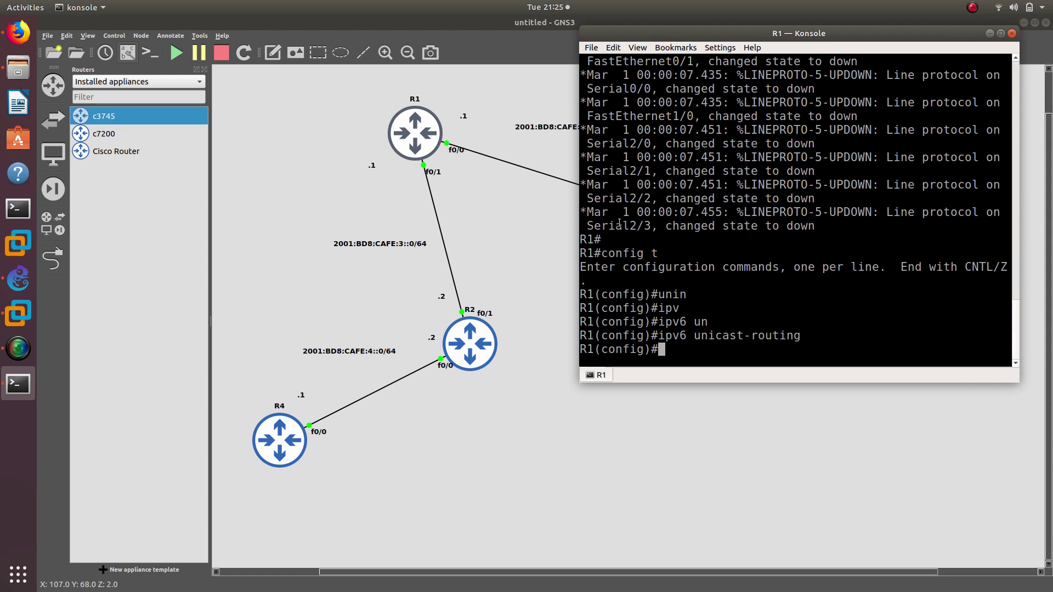
pyautogui.write('int f0/0')
pyautogui.press('Return')
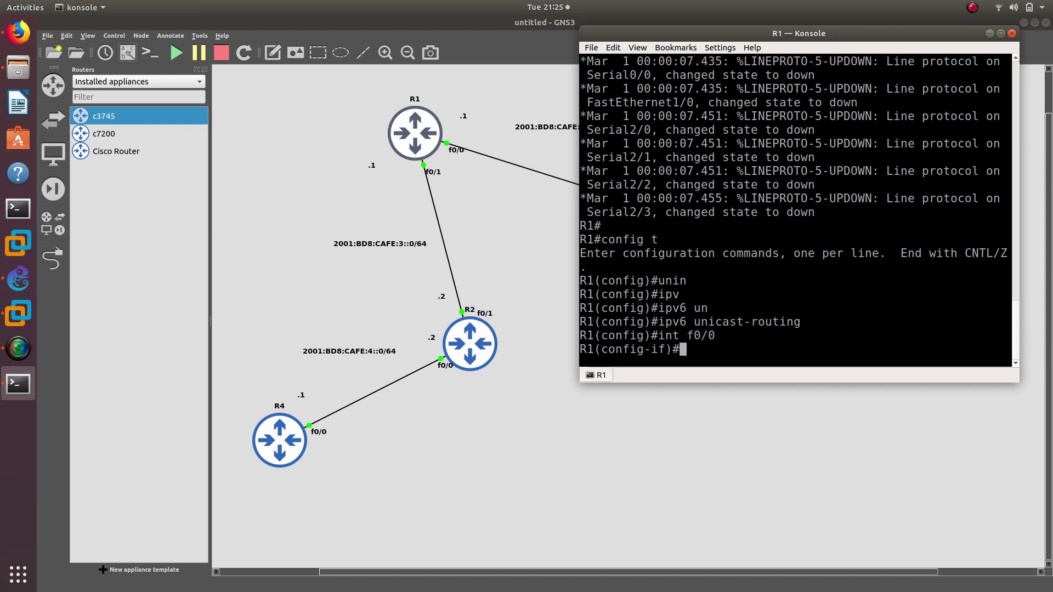
# Duplicate the 2001:BD8:CAFE:2::0/64 label, then delete the duplicate
pyautogui.click(531, 124)
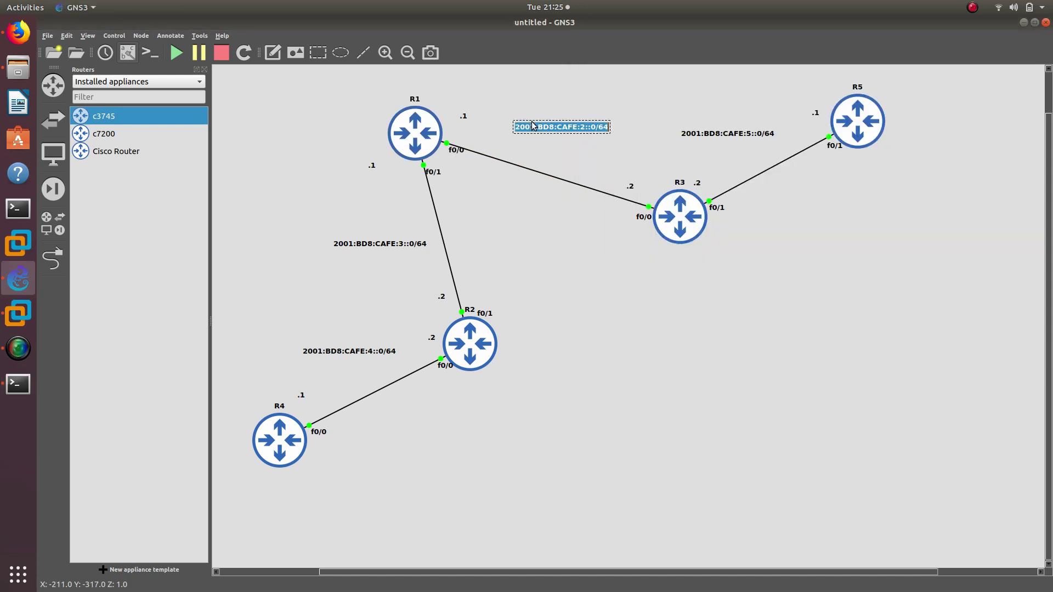
pyautogui.rightClick(532, 122)
pyautogui.click(540, 133)
pyautogui.click(550, 138)
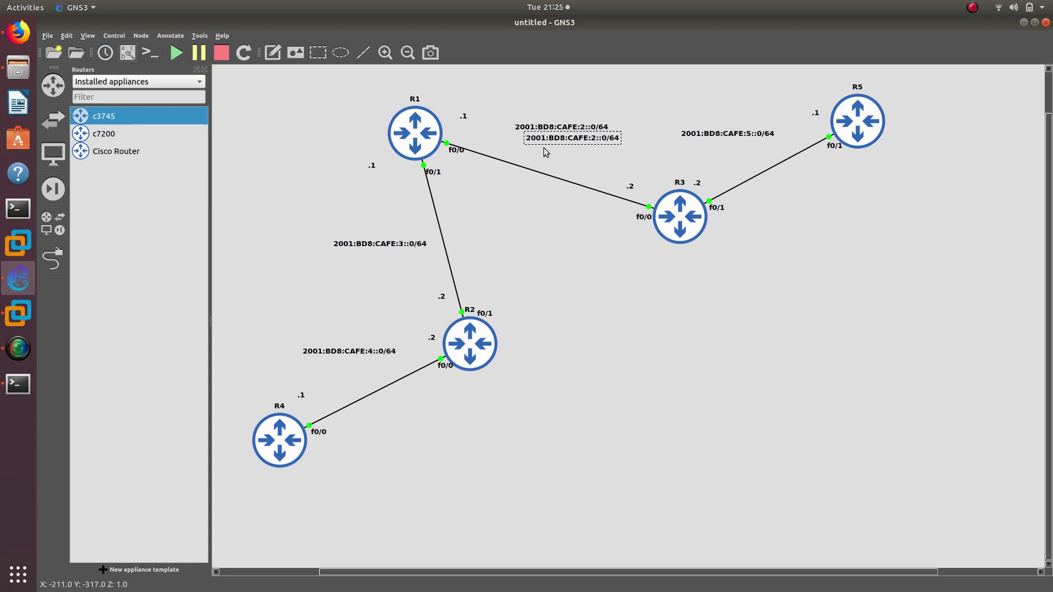
pyautogui.rightClick(544, 141)
pyautogui.click(573, 201)
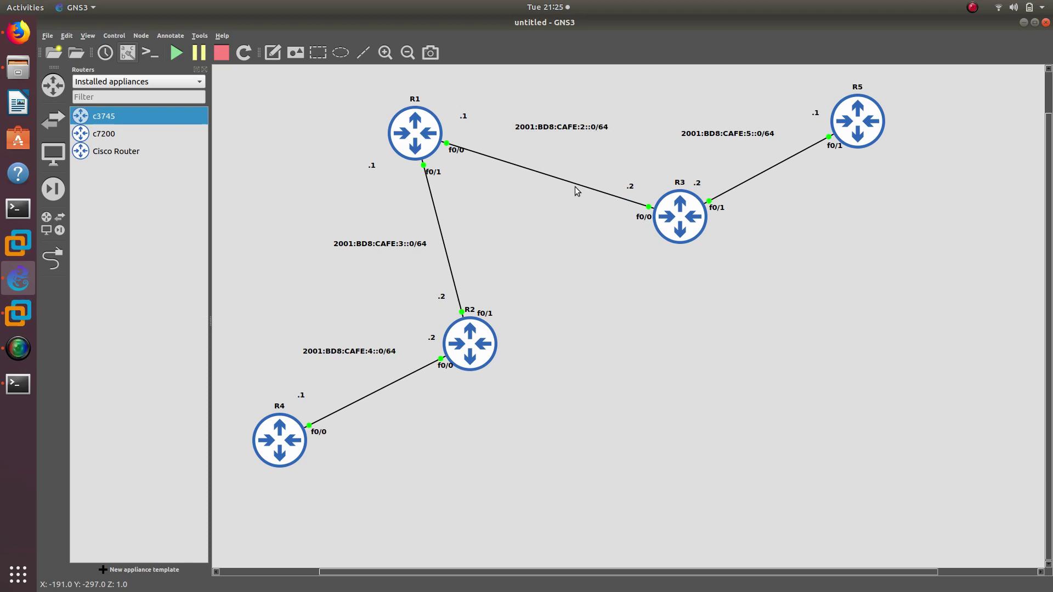
# Edit the original 2001:BD8:CAFE:2::0/64 label to copy its address text
pyautogui.click(573, 129)
pyautogui.rightClick(568, 128)
pyautogui.click(555, 129)
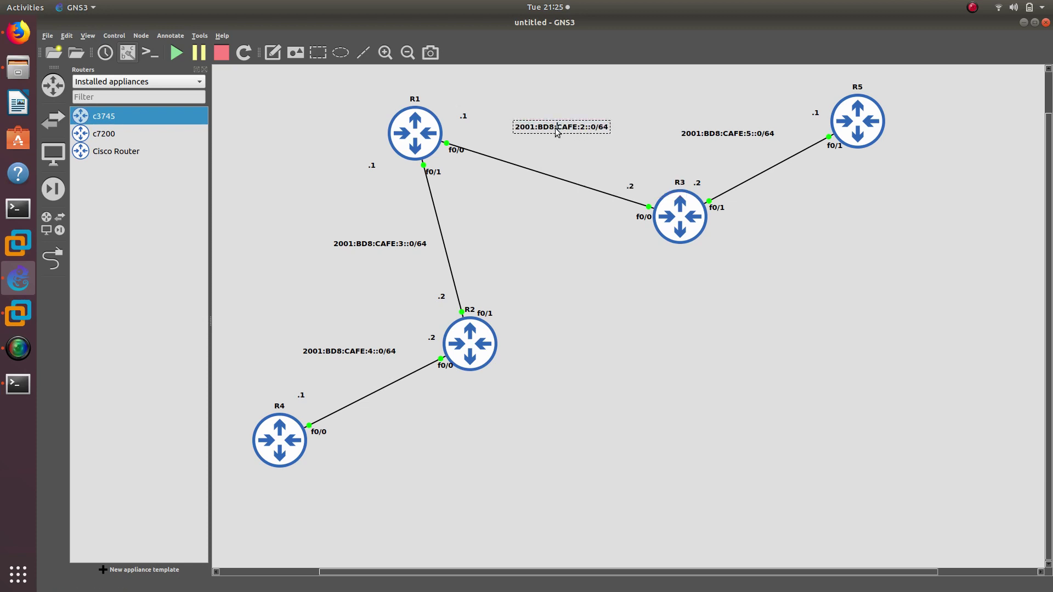
pyautogui.doubleClick(557, 131)
pyautogui.hotkey('ctrl', 'c')
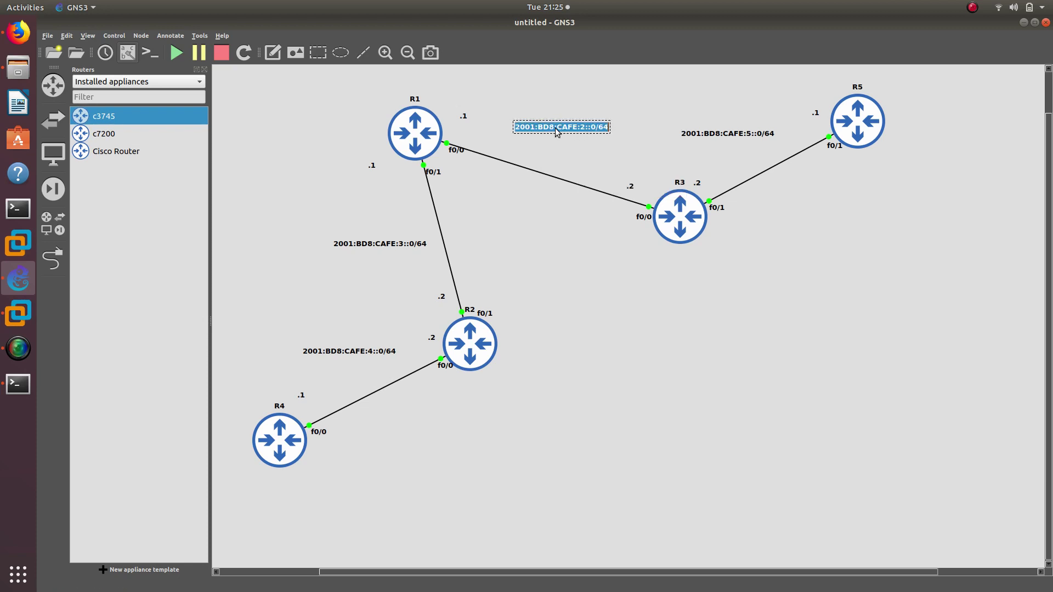
pyautogui.click(431, 138)
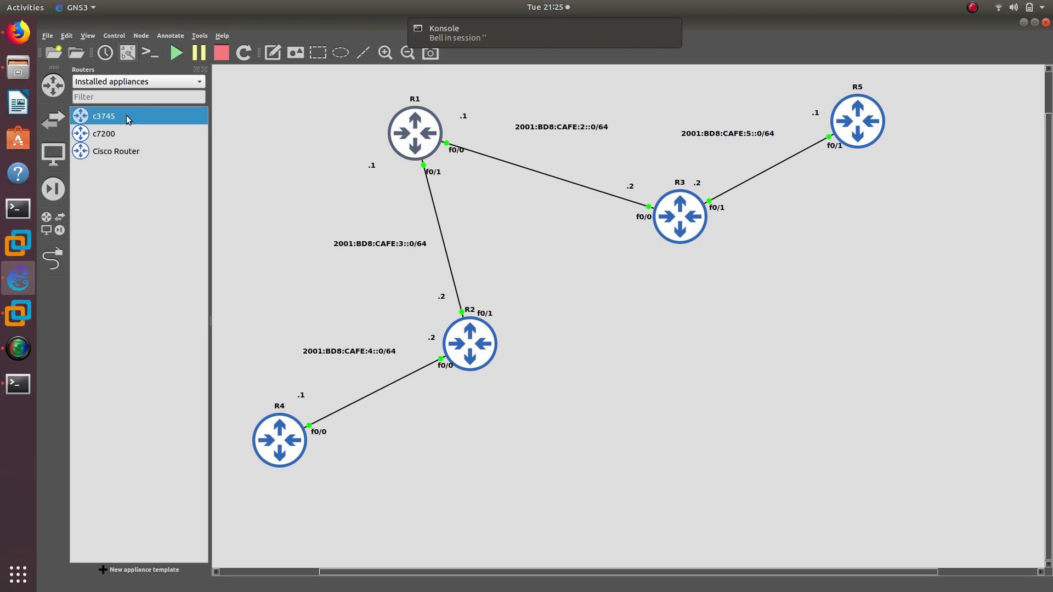
# Close the extra R1 tab, enlarge the text, and enter config t and interface f0/0
pyautogui.click(19, 384)
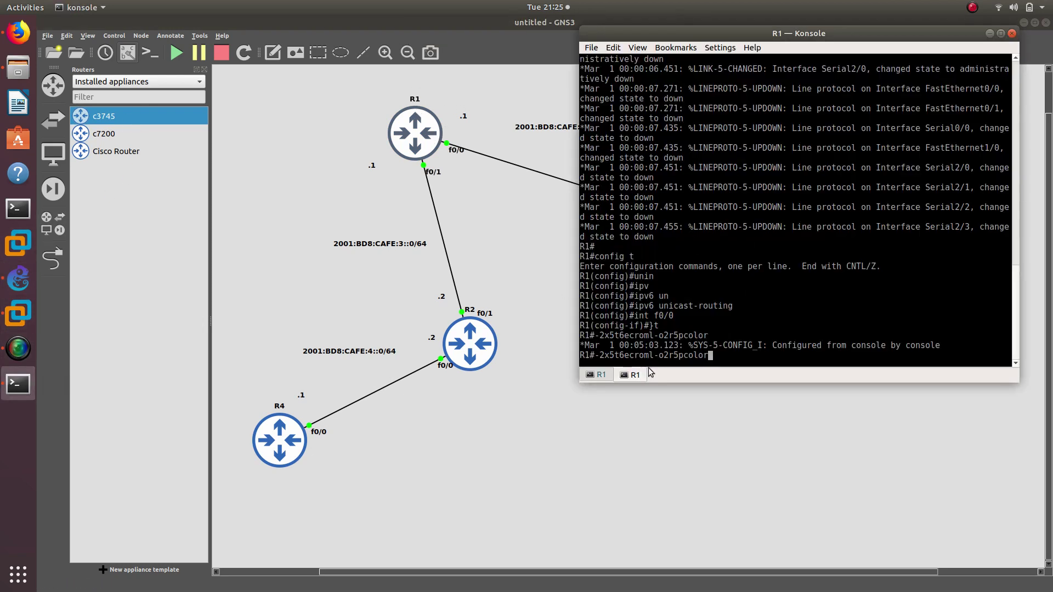
pyautogui.hotkey('ctrl', '+')
pyautogui.rightClick(628, 374)
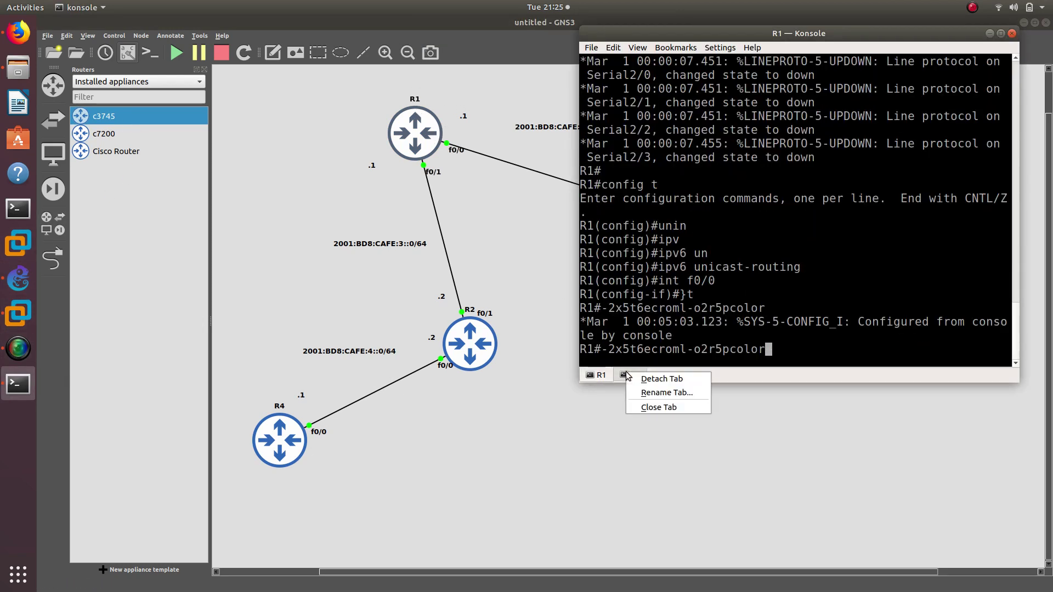
pyautogui.click(650, 407)
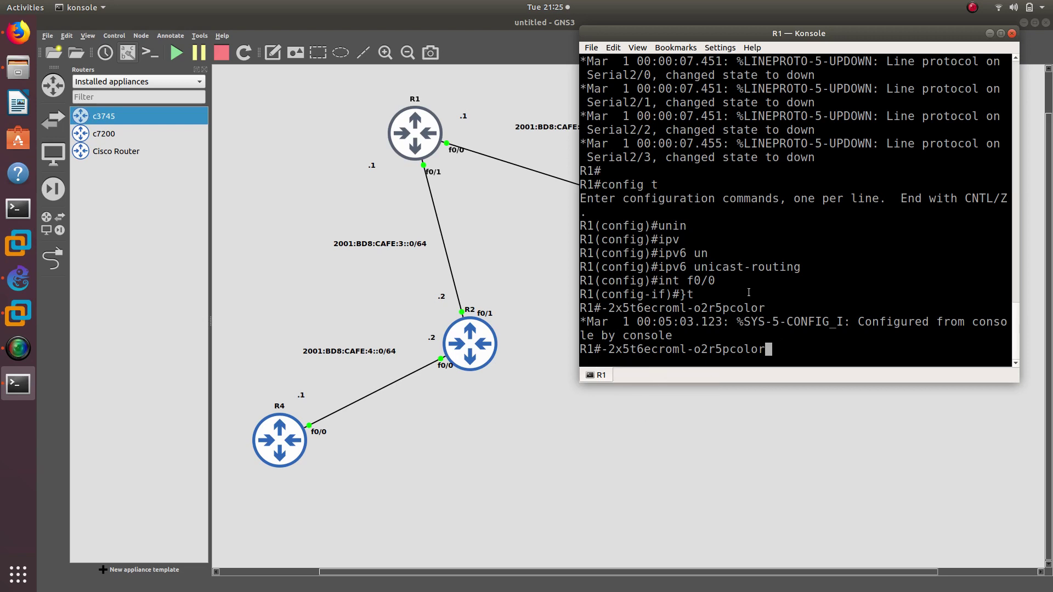
pyautogui.press('Return')
pyautogui.press('Return')
pyautogui.write('config t')
pyautogui.press('Return')
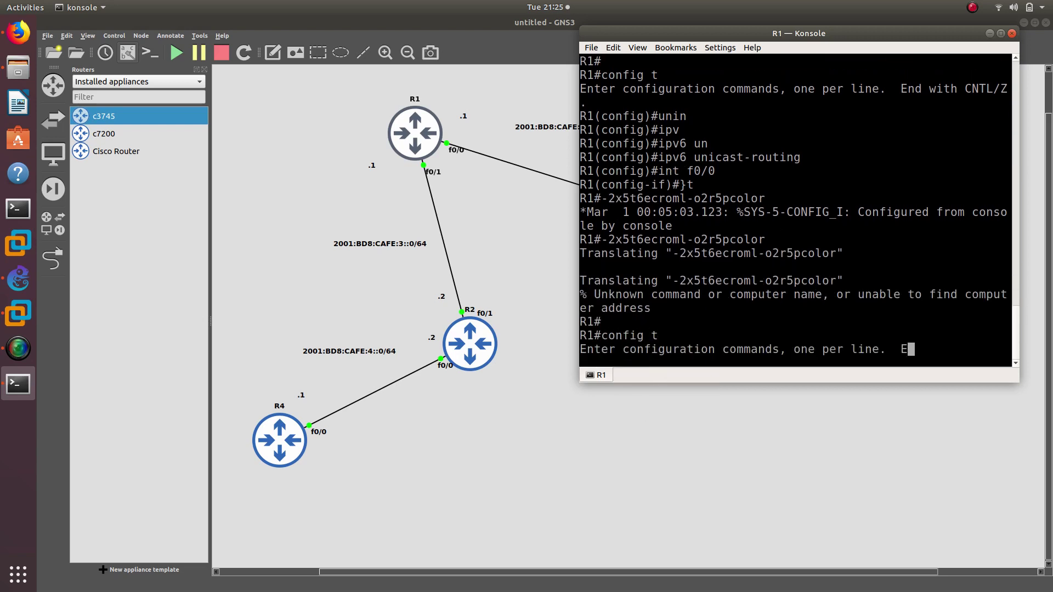
pyautogui.write('int f0/0')
pyautogui.press('Return')
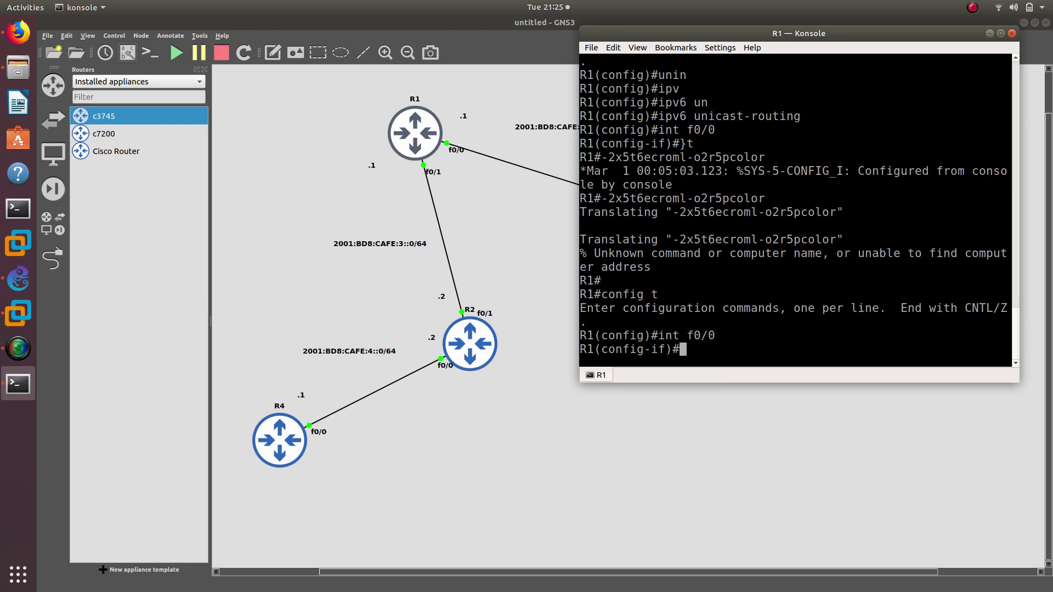
# Paste the copied subnet after 'ipv6' and change the host part to 2001:BD8:CAFE:2::1/64
pyautogui.write('ipv')
pyautogui.press('Tab')
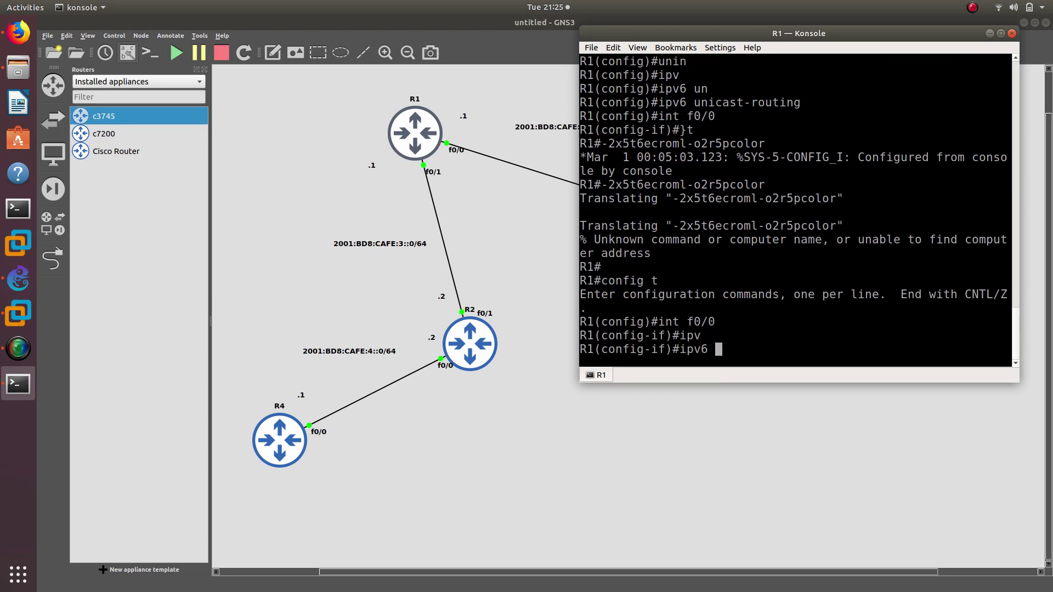
pyautogui.rightClick(742, 356)
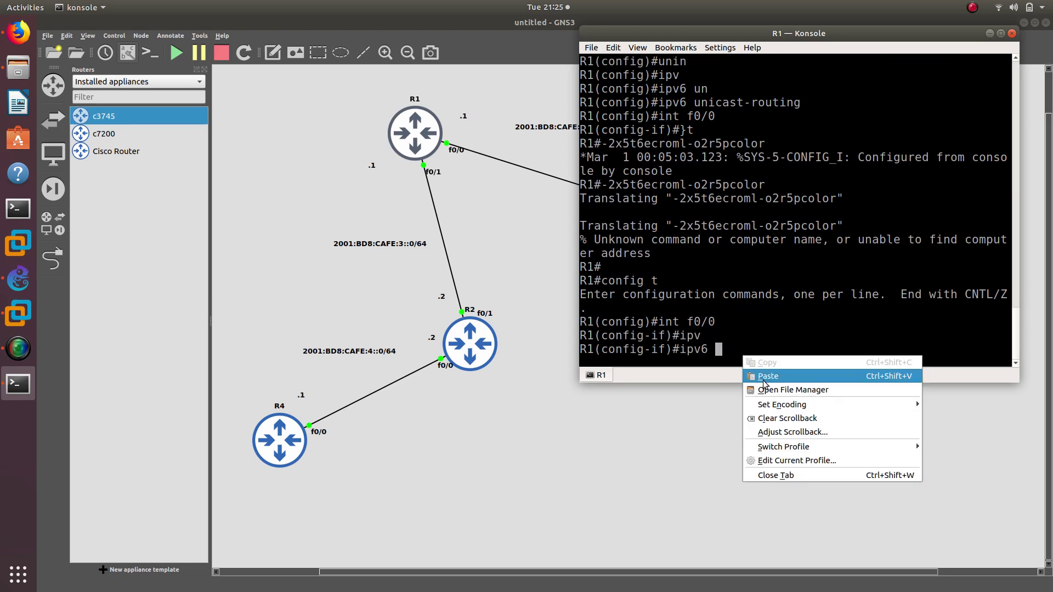
pyautogui.click(750, 368)
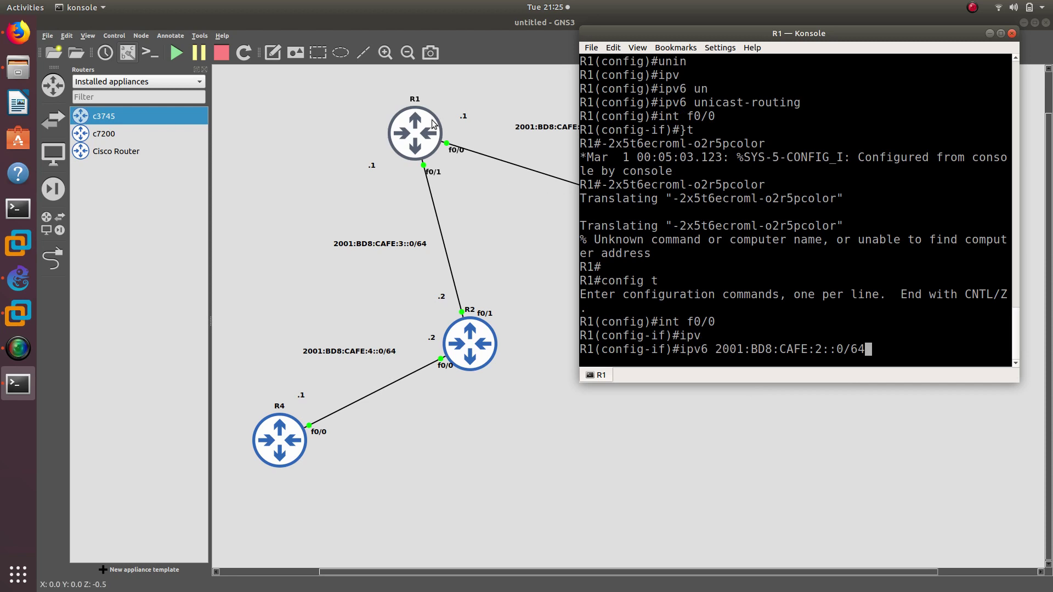
pyautogui.moveTo(655, 37); pyautogui.dragTo(656, 37)
pyautogui.click(761, 80)
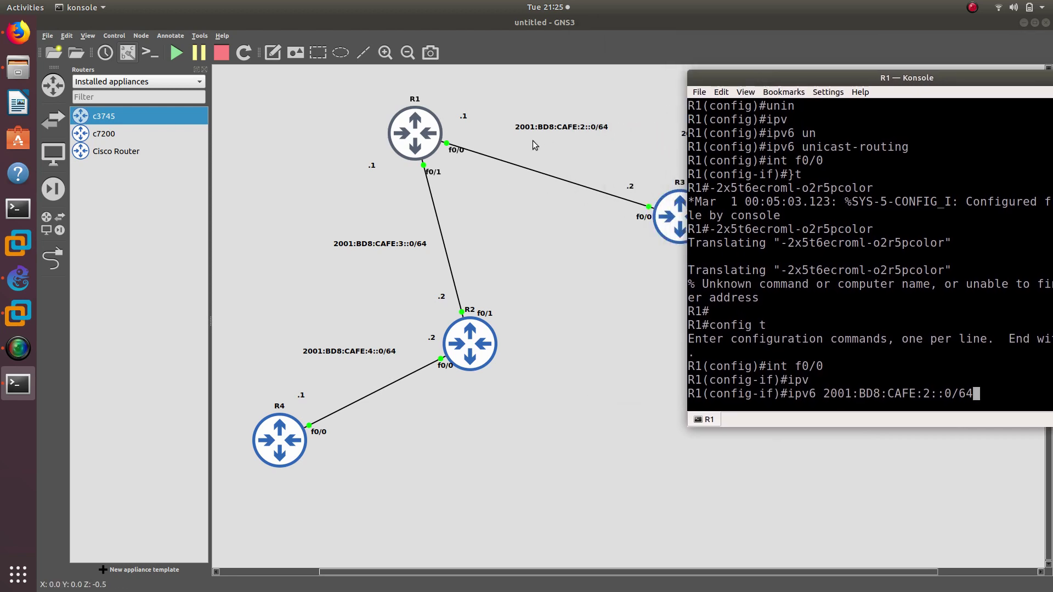
pyautogui.press('Left')
pyautogui.press('Left')
pyautogui.press('Left')
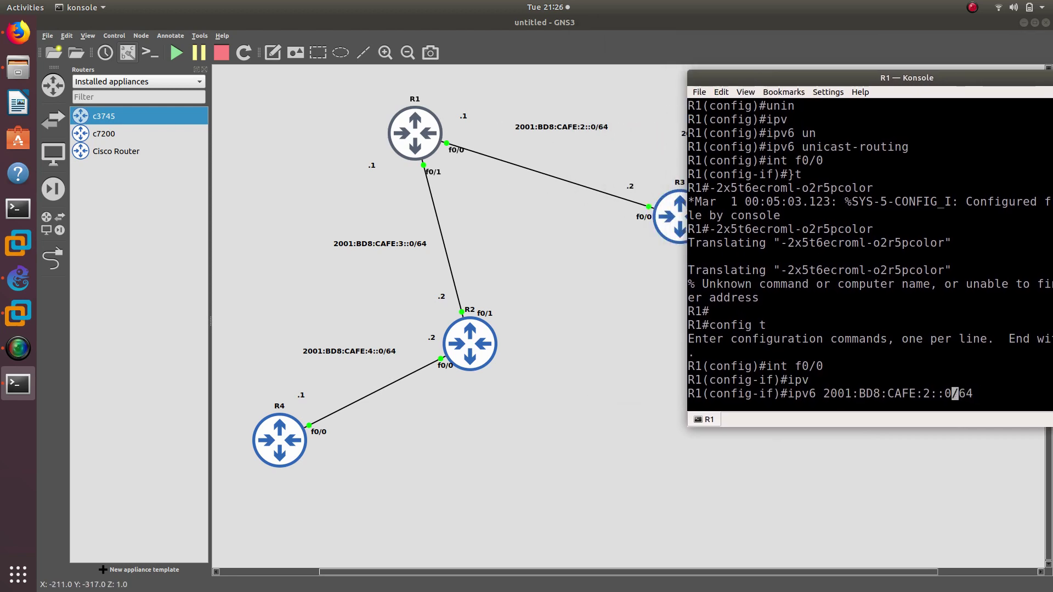
pyautogui.press('BackSpace')
pyautogui.write('1')
pyautogui.press('Return')
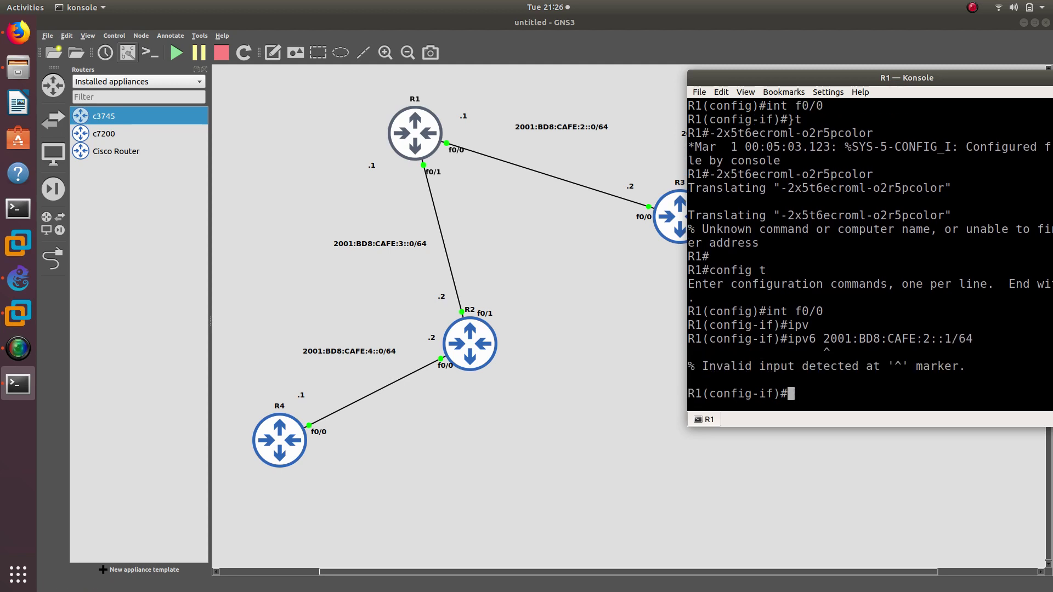
# Correct the line to 'ipv6 add 2001:BD8:CAFE:2::1/64' and run it on f0/0
pyautogui.press('Up')
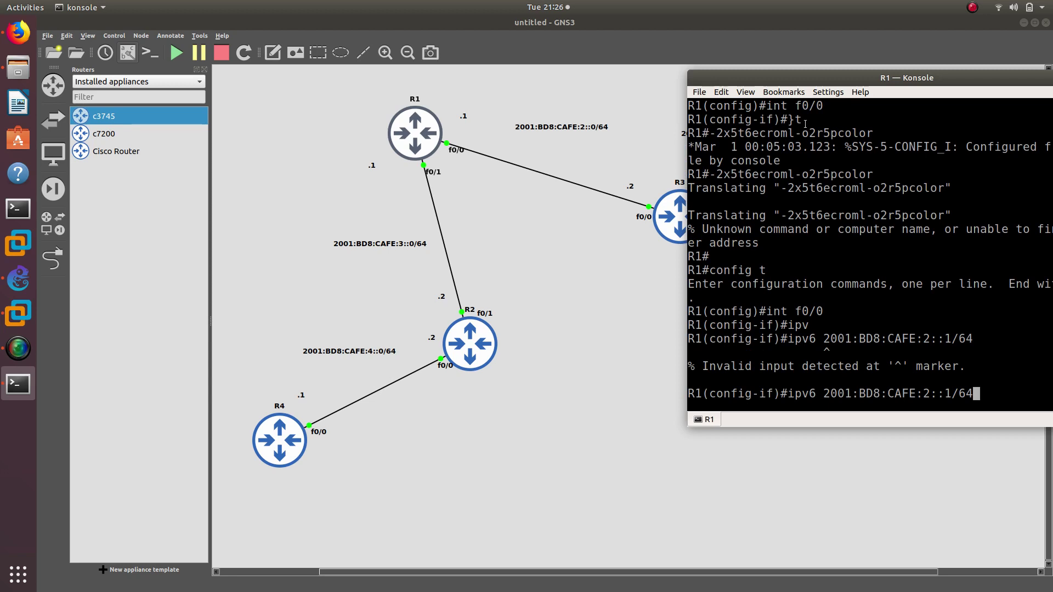
pyautogui.moveTo(773, 78); pyautogui.dragTo(547, 65)
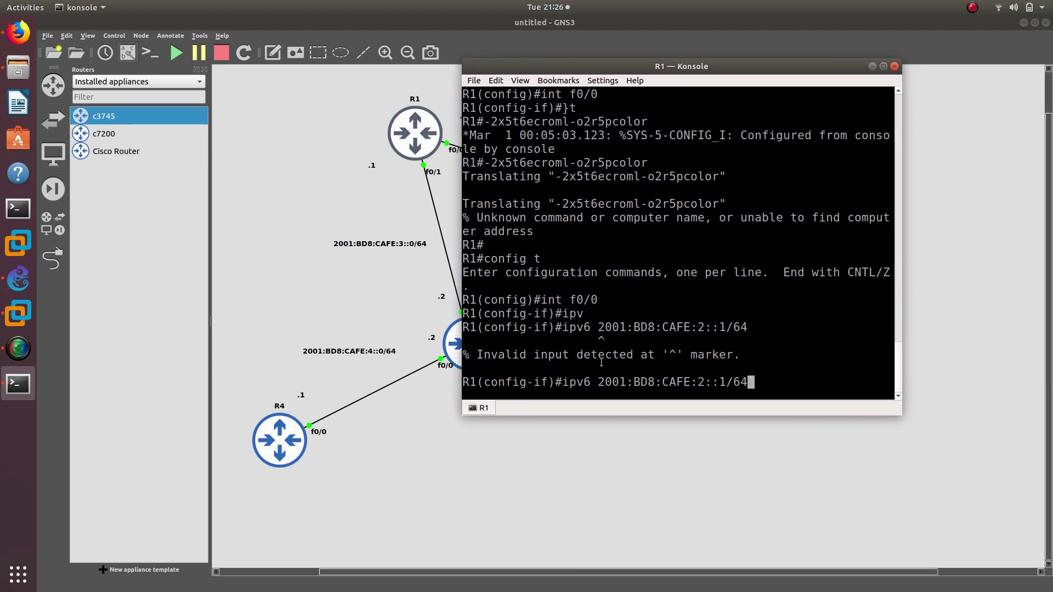
pyautogui.press('Left')
pyautogui.press('Left')
pyautogui.press('Left')
pyautogui.press('Left')
pyautogui.press('Left')
pyautogui.press('Left')
pyautogui.press('Left')
pyautogui.press('Left')
pyautogui.press('Left')
pyautogui.press('Left')
pyautogui.press('Left')
pyautogui.press('Left')
pyautogui.press('Left')
pyautogui.press('Left')
pyautogui.press('Left')
pyautogui.press('Left')
pyautogui.press('Left')
pyautogui.press('Left')
pyautogui.press('Left')
pyautogui.press('Left')
pyautogui.write('add')
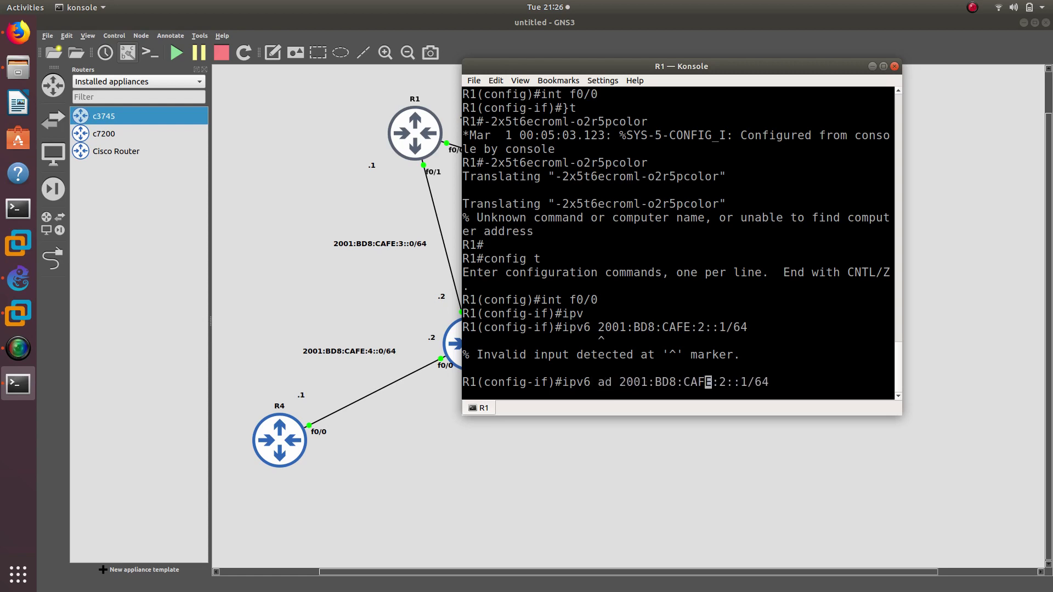
pyautogui.press('Return')
pyautogui.press('Up')
pyautogui.press('Return')
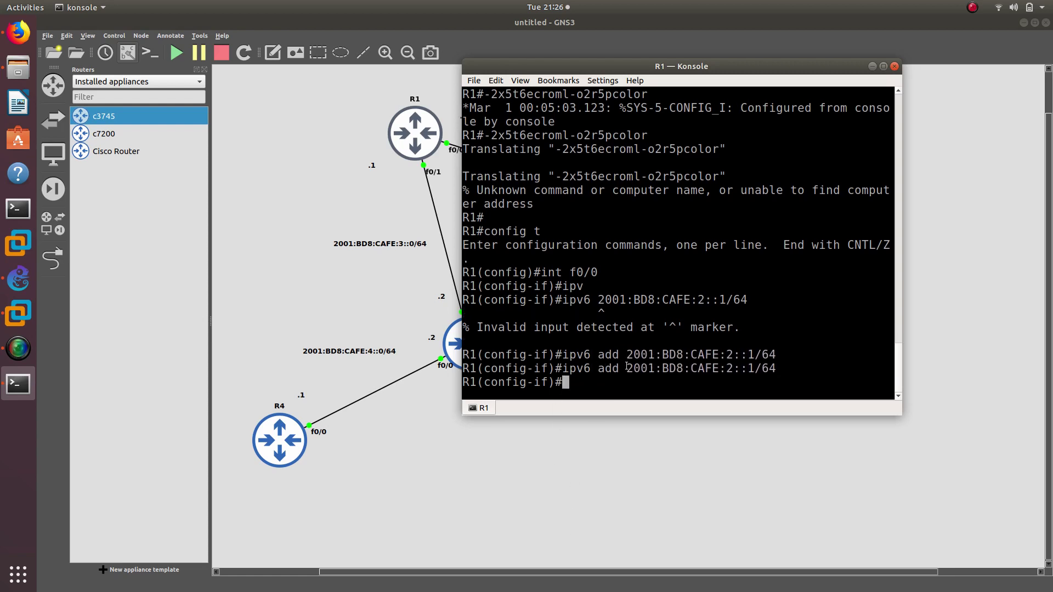
# Bring f0/0 up with no shutdown
pyautogui.moveTo(626, 368); pyautogui.dragTo(783, 368)
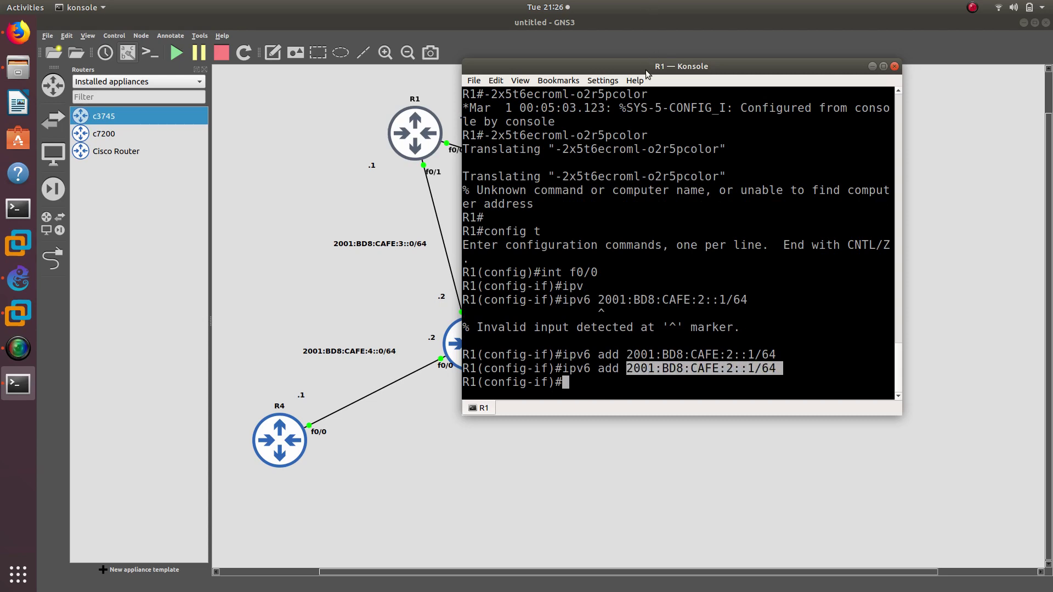
pyautogui.moveTo(646, 70); pyautogui.dragTo(817, 63)
pyautogui.moveTo(672, 60); pyautogui.dragTo(488, 90)
pyautogui.press('Return')
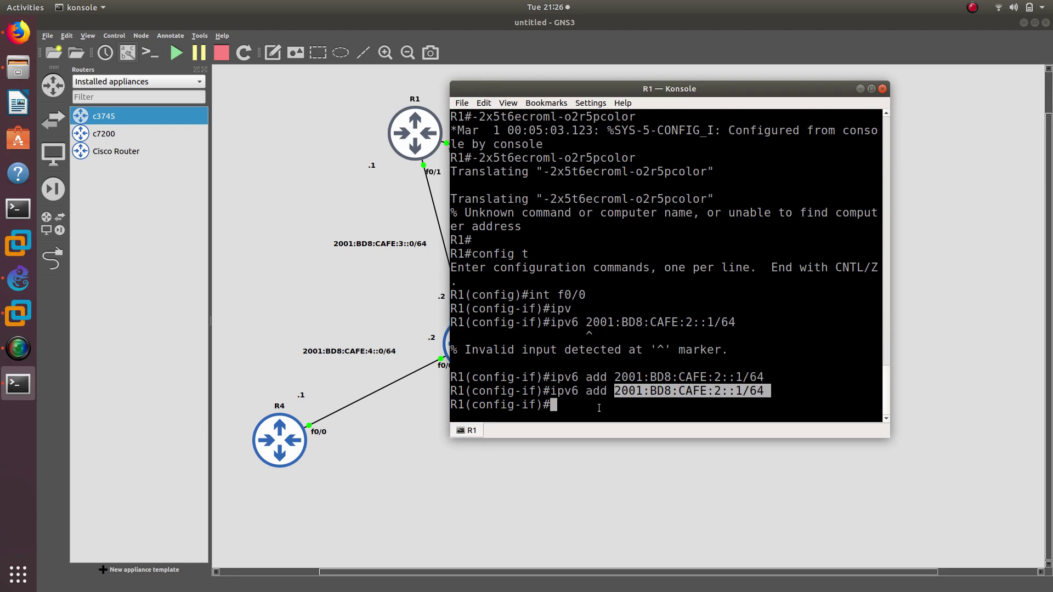
pyautogui.write('no shu')
pyautogui.press('Tab')
pyautogui.press('Return')
pyautogui.press('Return')
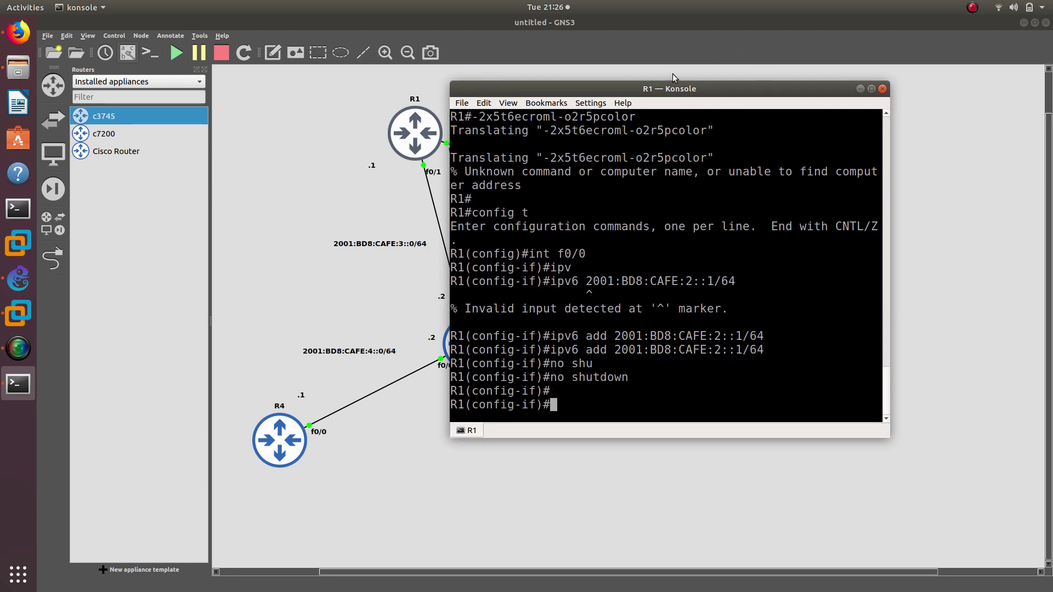
pyautogui.moveTo(659, 86); pyautogui.dragTo(791, 70)
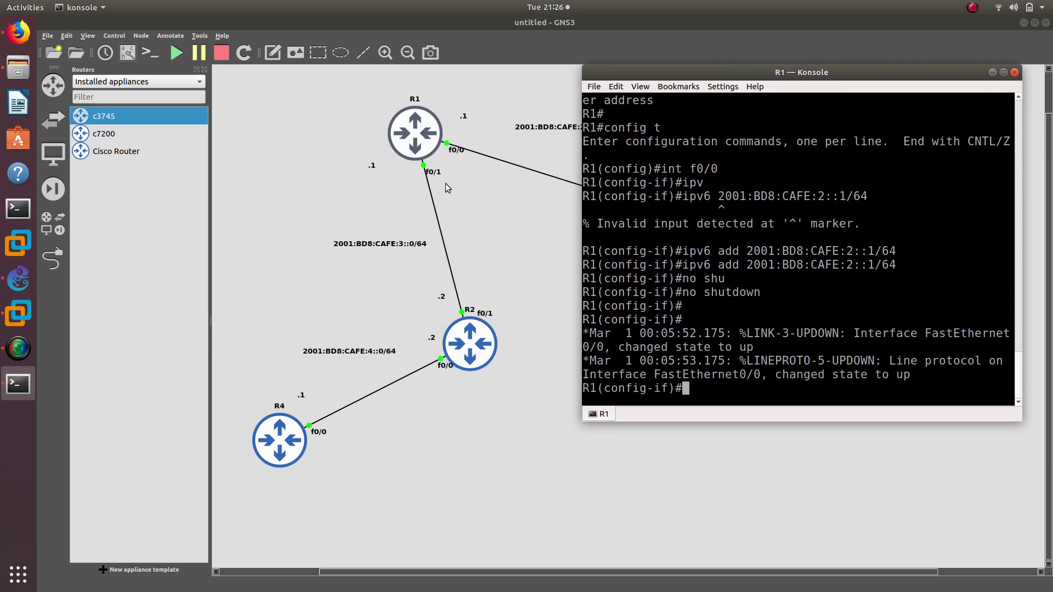
# Enter interface f0/1 and assign it 2001:BD8:CAFE:3::1/64 by editing recalled commands
pyautogui.press('Up')
pyautogui.press('Up')
pyautogui.press('Up')
pyautogui.press('Up')
pyautogui.press('Up')
pyautogui.press('Up')
pyautogui.press('Up')
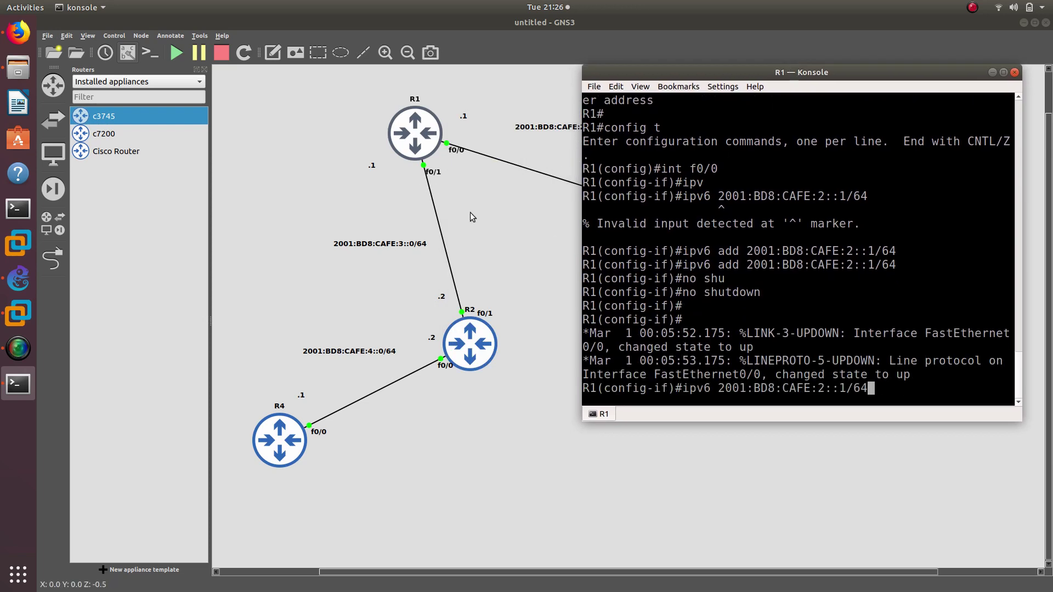
pyautogui.press('BackSpace')
pyautogui.write('1(config-if)#int f0/')
pyautogui.press('Return')
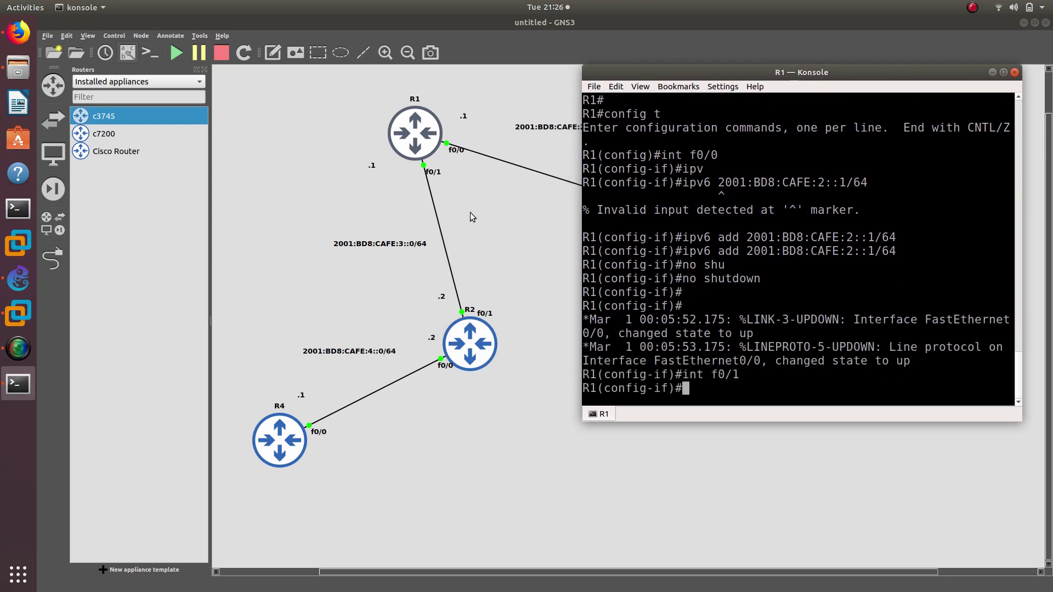
pyautogui.press('Up')
pyautogui.press('Up')
pyautogui.press('Up')
pyautogui.press('Up')
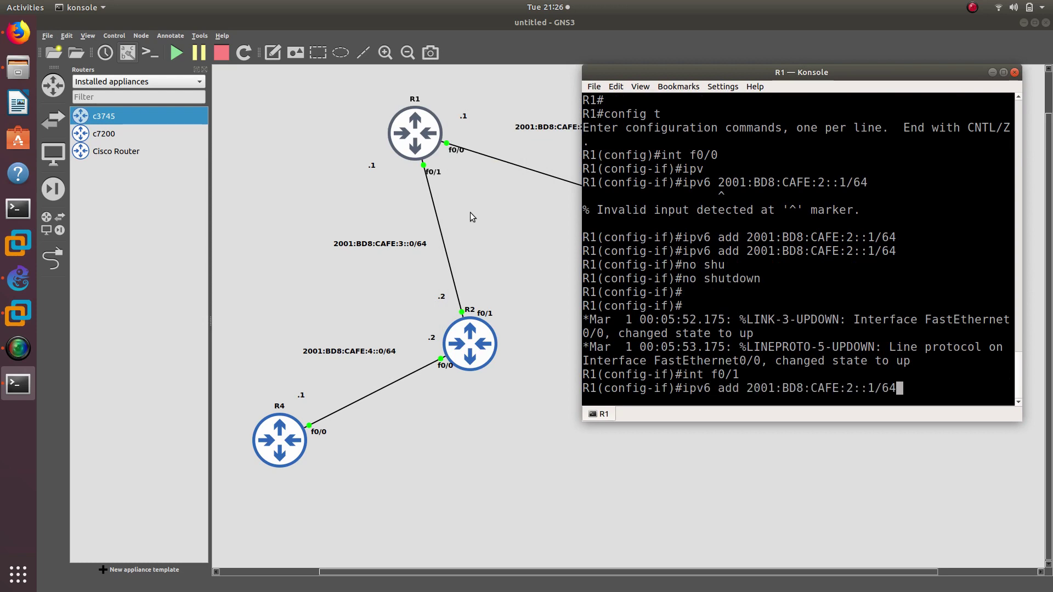
pyautogui.press('Left')
pyautogui.press('Left')
pyautogui.press('Left')
pyautogui.press('Left')
pyautogui.press('Left')
pyautogui.press('Left')
pyautogui.press('Left')
pyautogui.press('Right')
pyautogui.press('BackSpace')
pyautogui.write('3')
pyautogui.press('Return')
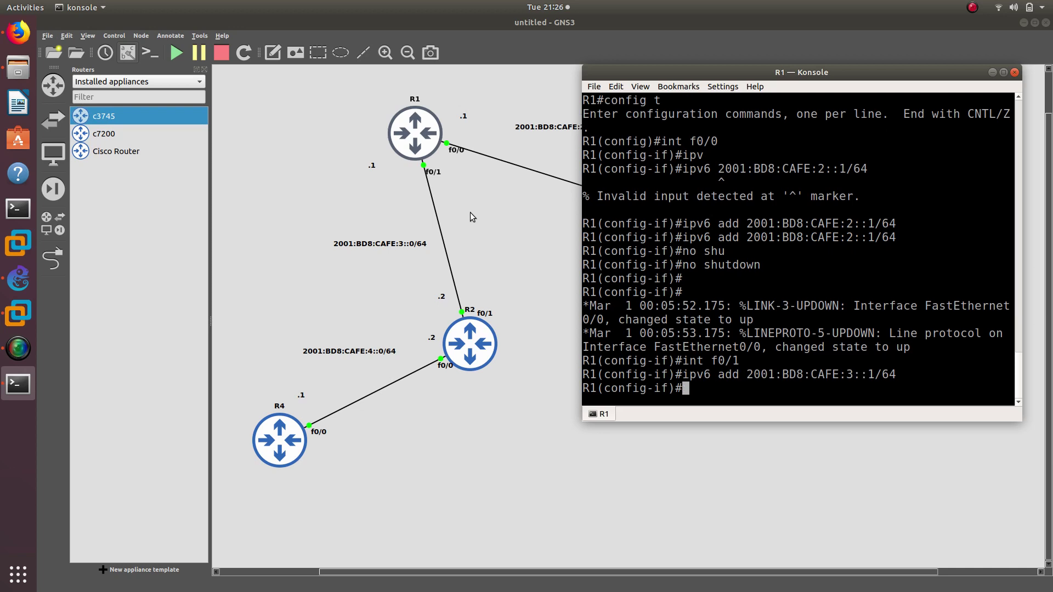
# Bring f0/1 up with no shutdown and exit to global configuration
pyautogui.write('no shu')
pyautogui.press('Tab')
pyautogui.press('Return')
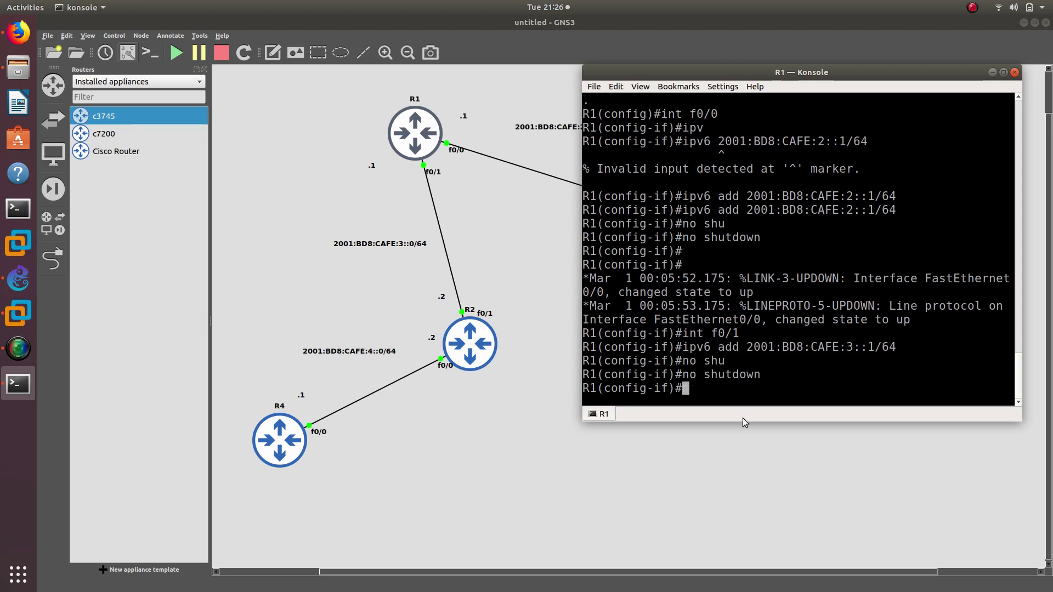
pyautogui.moveTo(689, 73); pyautogui.dragTo(608, 44)
pyautogui.write('exi')
pyautogui.press('Return')
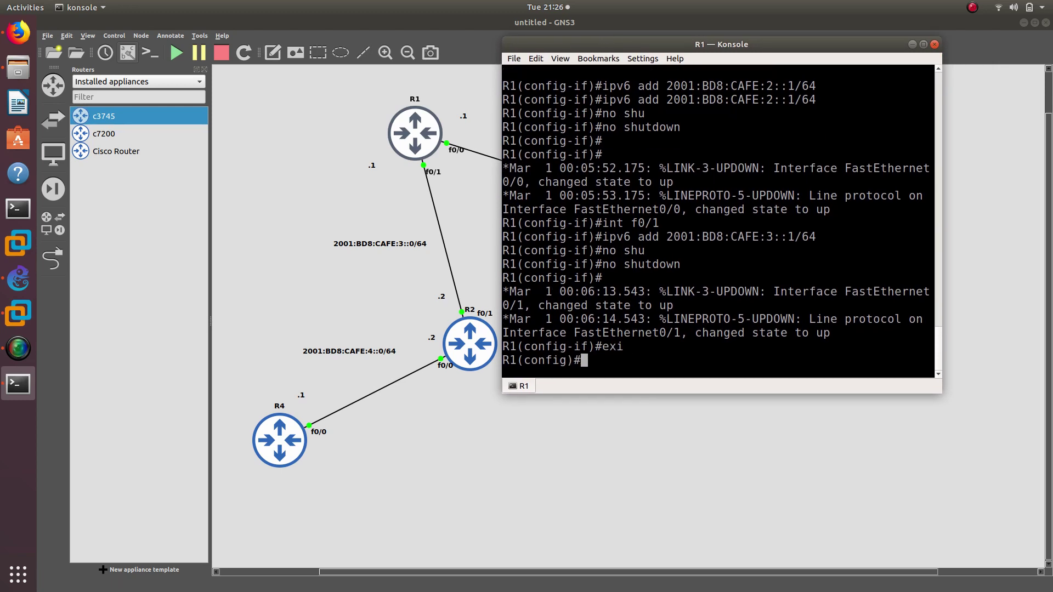
# Run 'ipv6 router rip RIPng' on R1, highlight the process name, then exit
pyautogui.write('ipv6 router rip R')
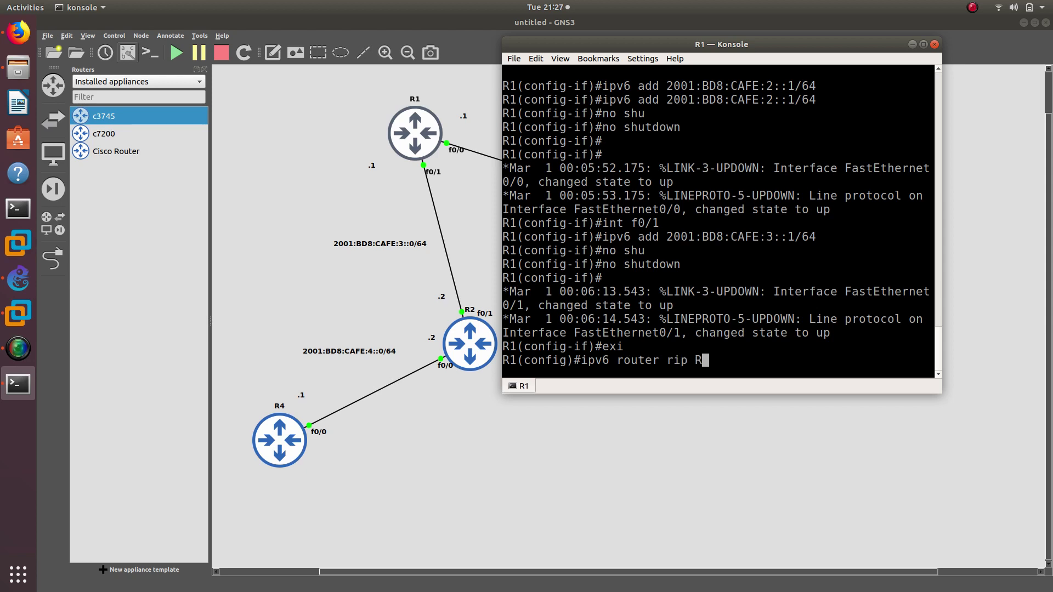
pyautogui.write('IPng')
pyautogui.press('Return')
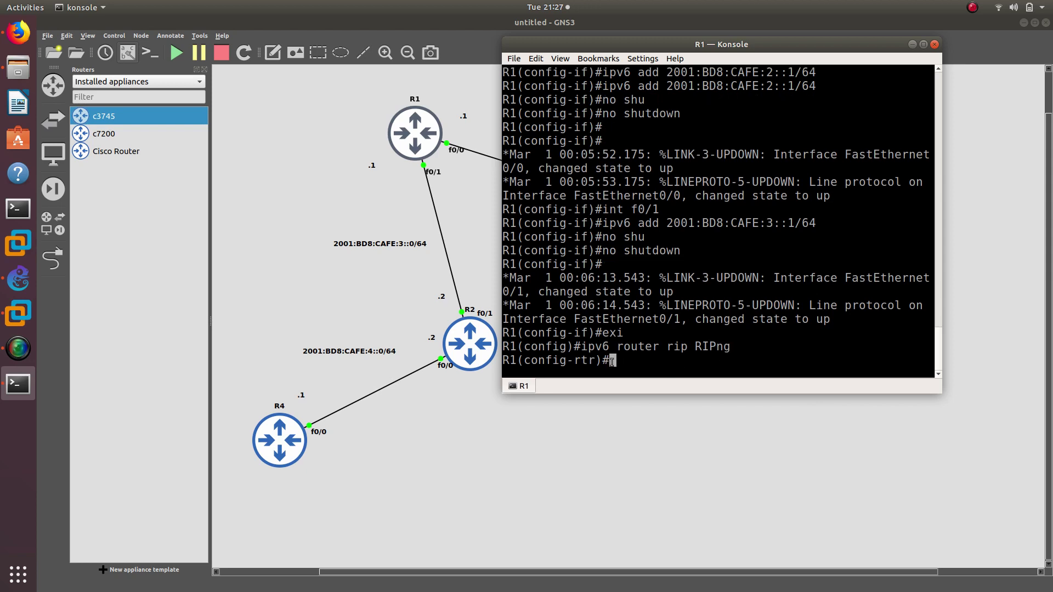
pyautogui.moveTo(581, 346)
pyautogui.mouseDown()
pyautogui.moveTo(731, 347)
pyautogui.moveTo(625, 334)
pyautogui.moveTo(582, 344)
pyautogui.mouseUp()
pyautogui.click(676, 359)
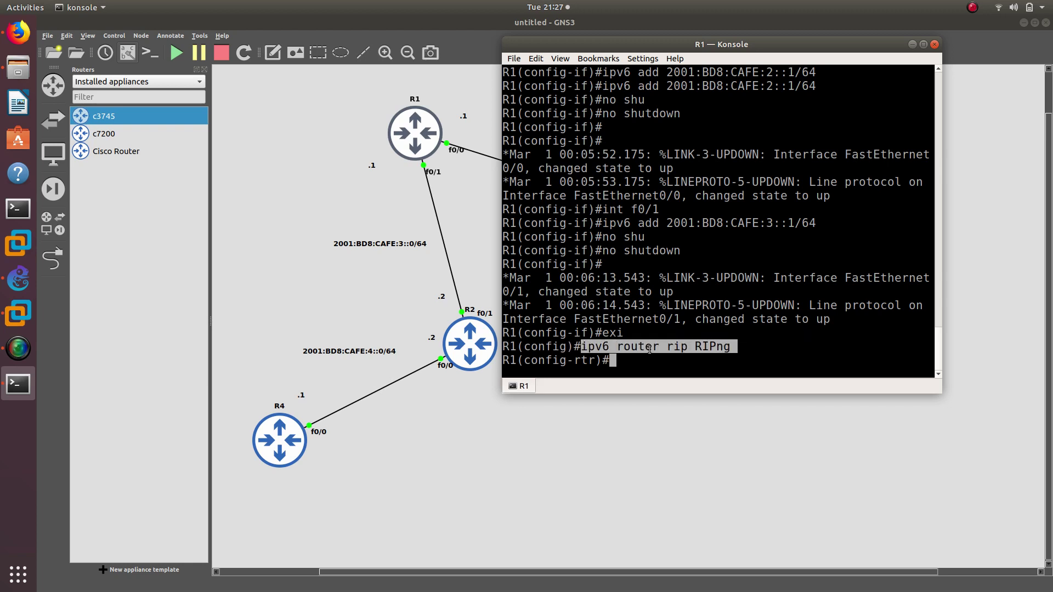
pyautogui.doubleClick(701, 347)
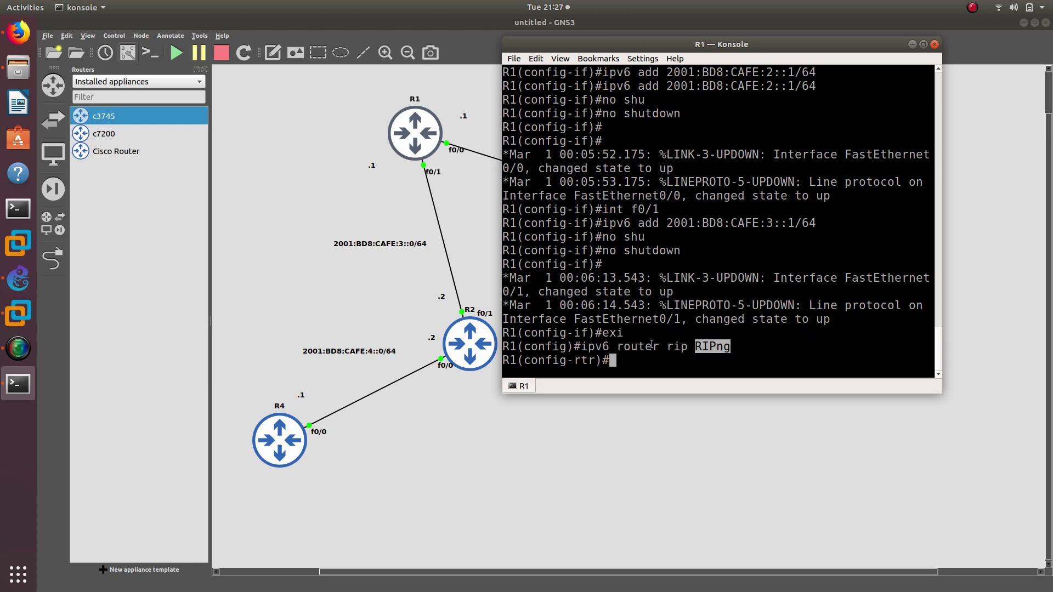
pyautogui.write('exit')
pyautogui.press('Return')
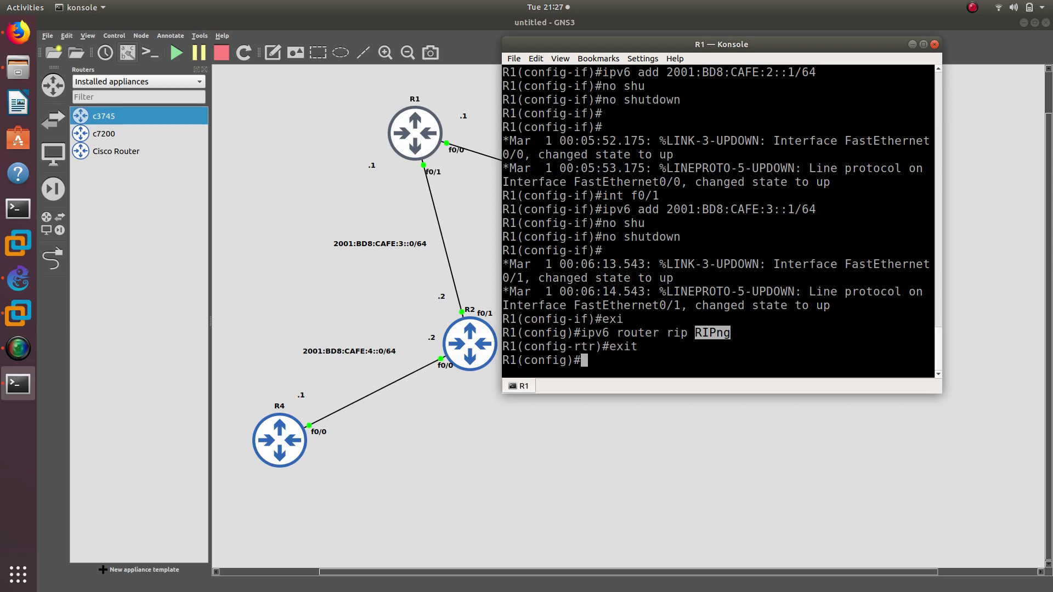
# Under interface f0/0, run ipv6 router rip RIPng to start the RIPng process
pyautogui.write('int f0/0')
pyautogui.press('Return')
pyautogui.write('int')
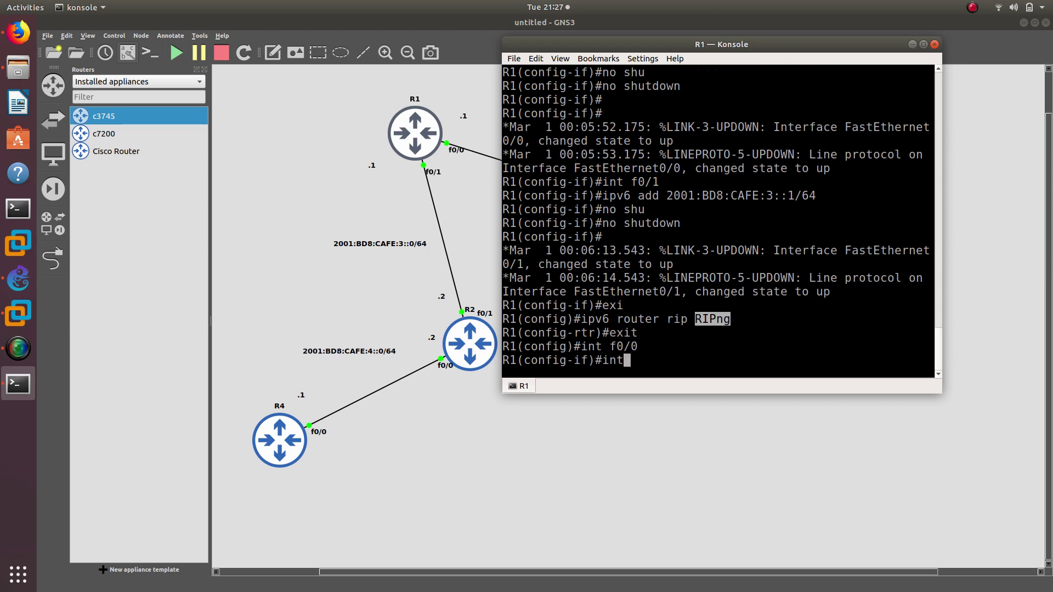
pyautogui.press('BackSpace')
pyautogui.press('BackSpace')
pyautogui.press('BackSpace')
pyautogui.write('ipv6 rou')
pyautogui.press('Tab')
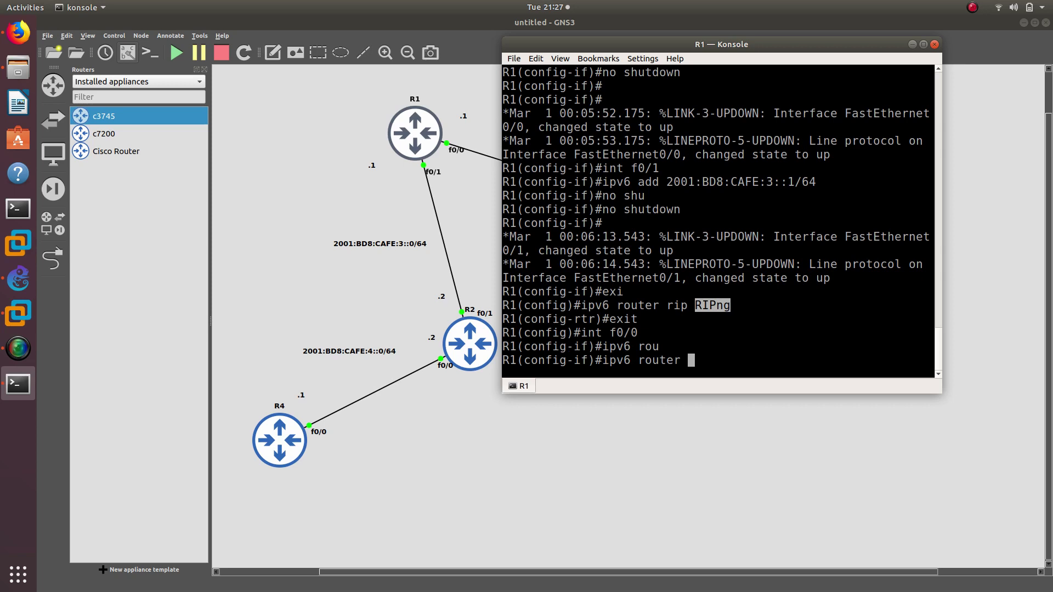
pyautogui.write('rip')
pyautogui.press('Tab')
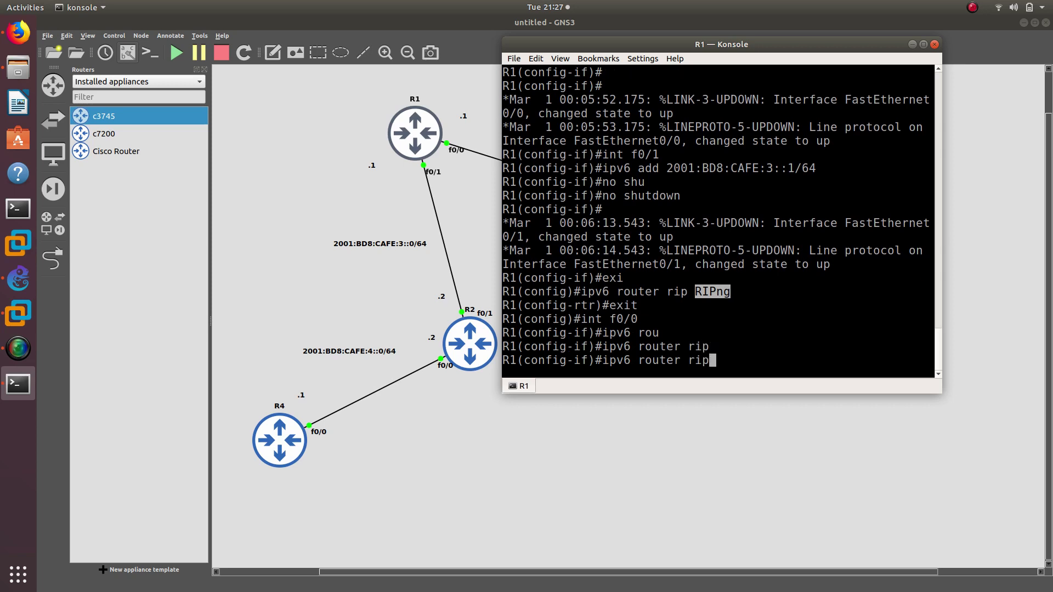
pyautogui.write('RIPng')
pyautogui.press('Return')
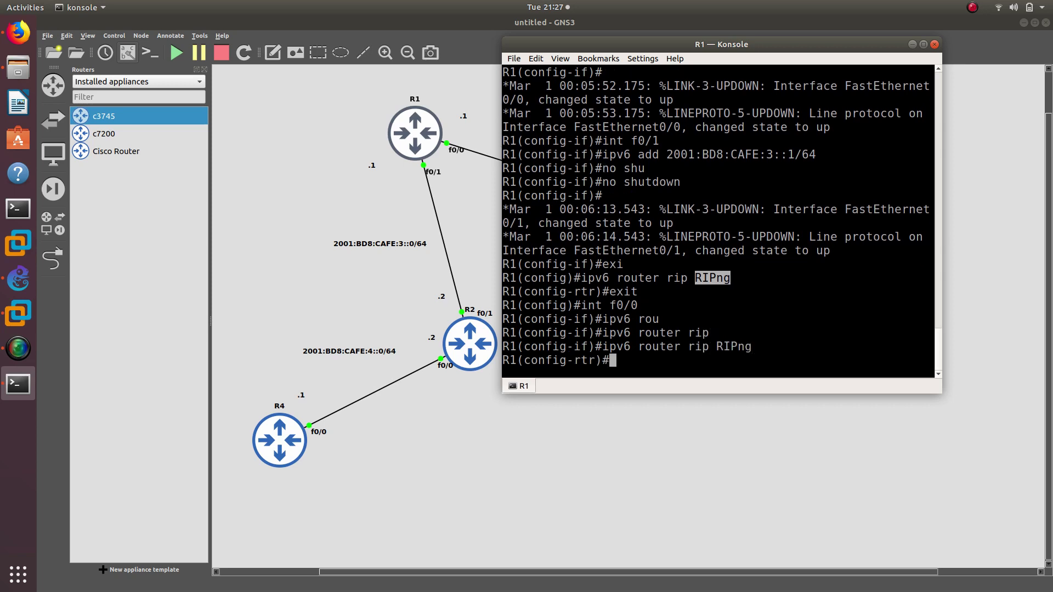
# Recall the RIPng command and check its syntax with ? help, then clear the line
pyautogui.press('Up')
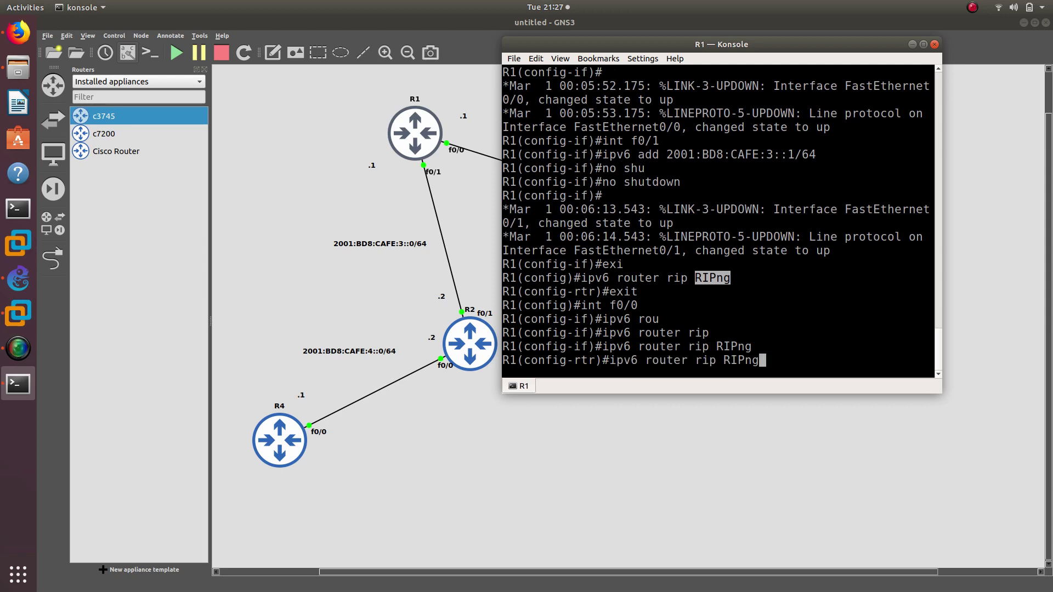
pyautogui.write('?')
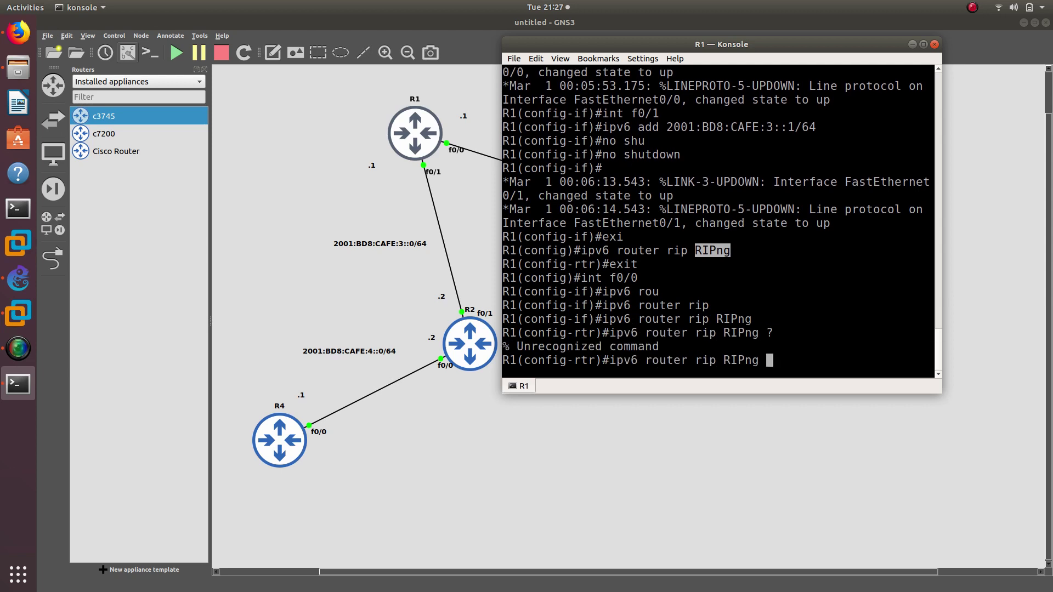
pyautogui.press('BackSpace')
pyautogui.press('BackSpace')
pyautogui.press('BackSpace')
pyautogui.press('BackSpace')
pyautogui.press('BackSpace')
pyautogui.press('BackSpace')
pyautogui.write('?')
pyautogui.press('BackSpace')
pyautogui.press('BackSpace')
pyautogui.press('BackSpace')
pyautogui.press('BackSpace')
pyautogui.press('BackSpace')
pyautogui.press('BackSpace')
pyautogui.press('BackSpace')
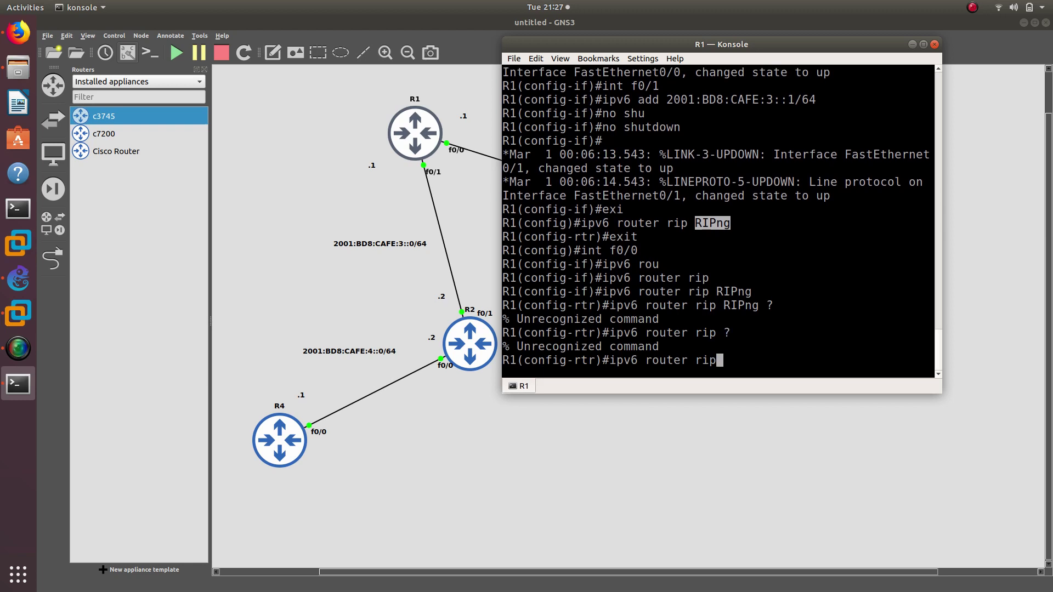
pyautogui.write('?')
pyautogui.press('BackSpace')
pyautogui.press('BackSpace')
pyautogui.press('BackSpace')
pyautogui.press('BackSpace')
pyautogui.press('BackSpace')
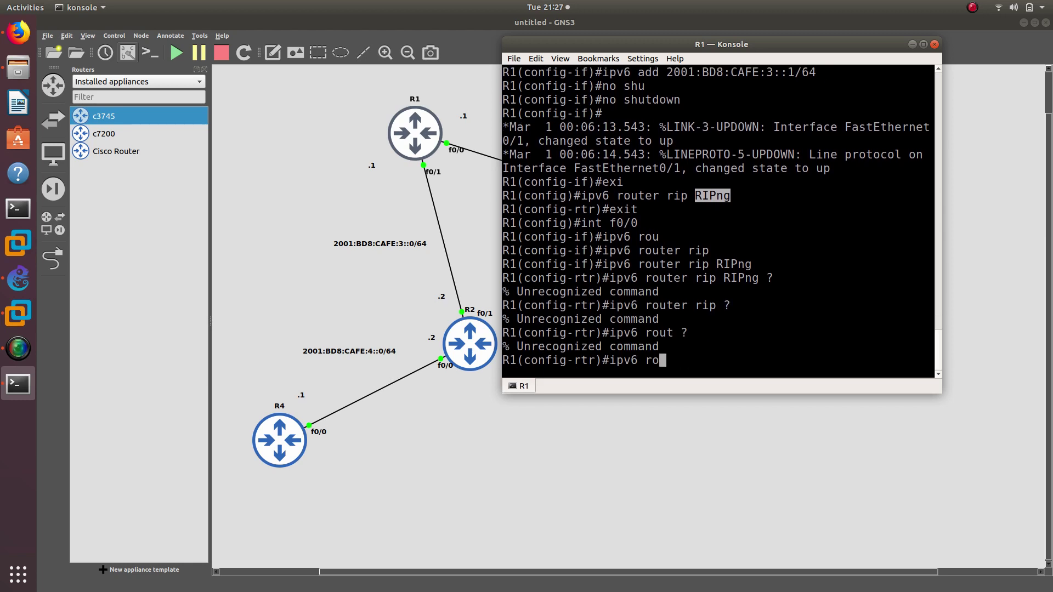
pyautogui.write('?')
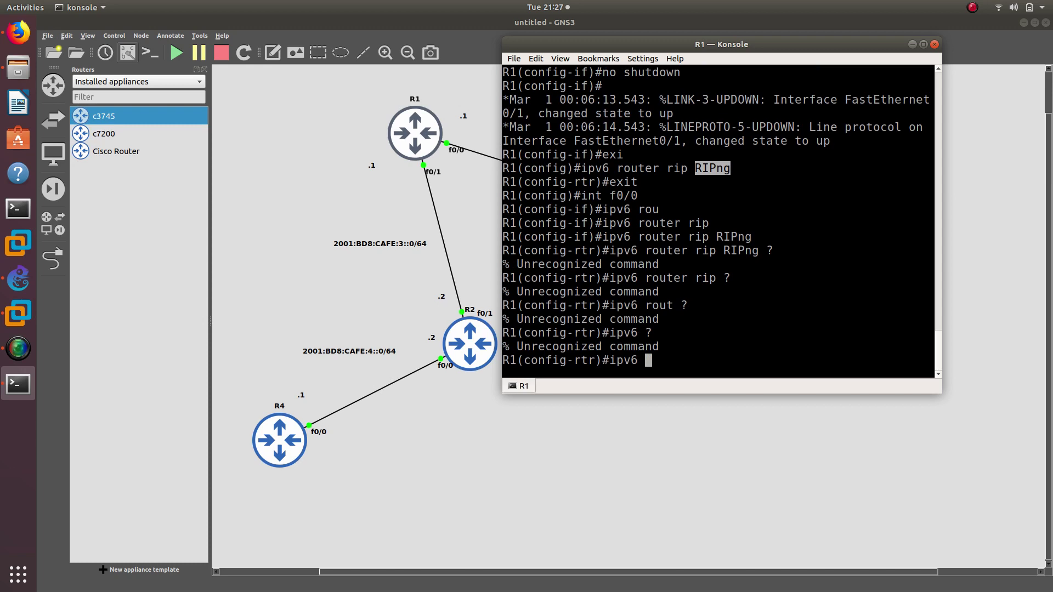
pyautogui.press('BackSpace')
pyautogui.press('BackSpace')
pyautogui.press('BackSpace')
pyautogui.press('BackSpace')
pyautogui.press('BackSpace')
# Back in interface f0/0, use ipv6 rip ? help to build the RIPng command
pyautogui.write('int f0/0')
pyautogui.press('Return')
pyautogui.write('ipv6 ?')
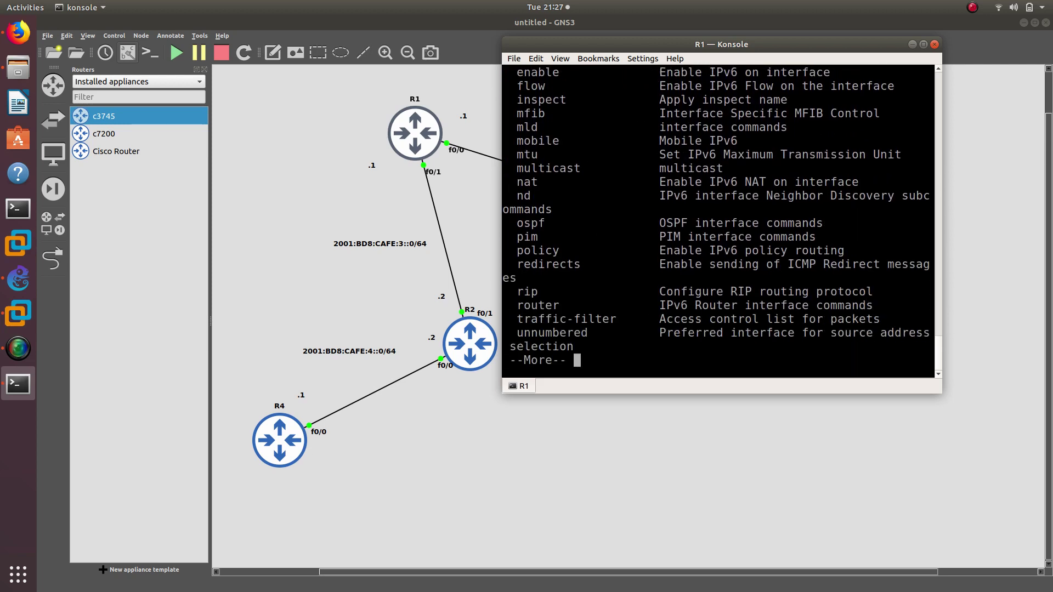
pyautogui.write('qip')
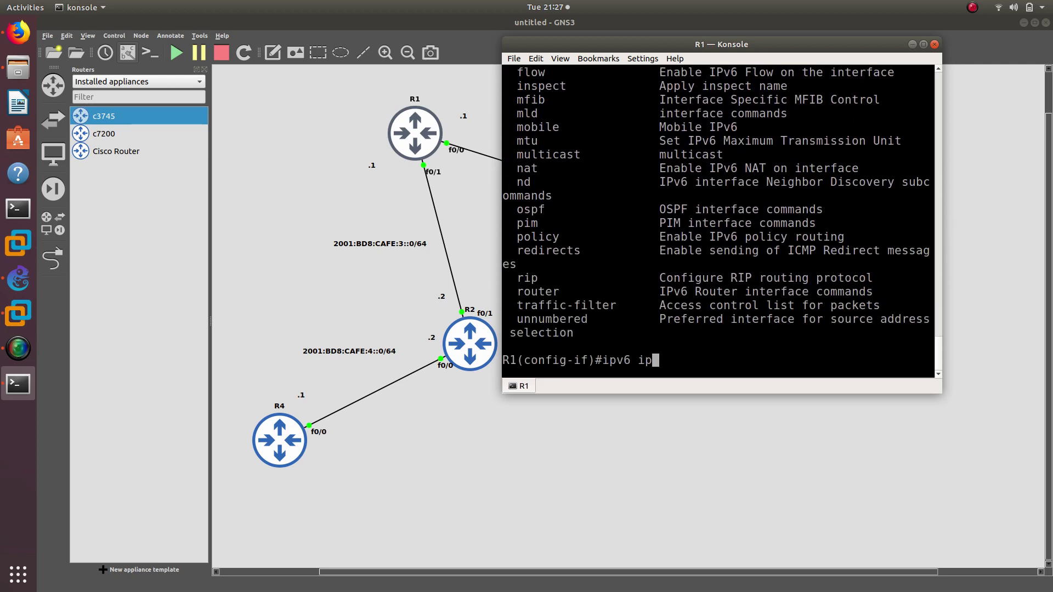
pyautogui.press('BackSpace')
pyautogui.press('BackSpace')
pyautogui.write('rip ?')
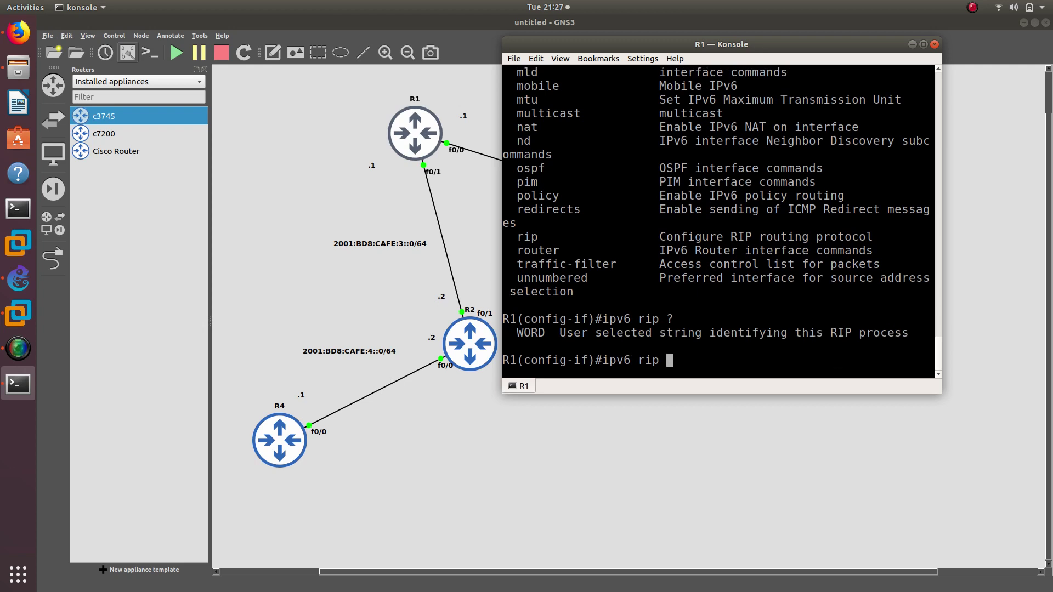
pyautogui.write('RIPng')
# Check RIPng's spelling against the earlier router command and enable RIPng on f0/0
pyautogui.doubleClick(679, 360)
pyautogui.scroll(1, 671, 337)
pyautogui.scroll(10, 669, 329)
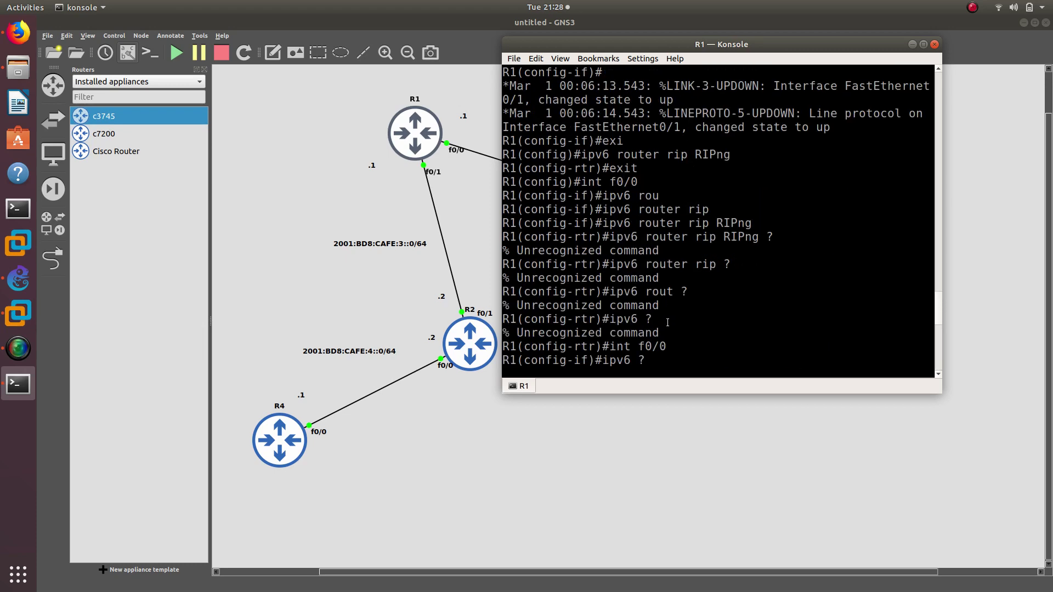
pyautogui.doubleClick(719, 156)
pyautogui.click(712, 151)
pyautogui.moveTo(712, 150); pyautogui.dragTo(706, 154)
pyautogui.write('rip ?RIPng')
pyautogui.moveTo(674, 360); pyautogui.dragTo(690, 361)
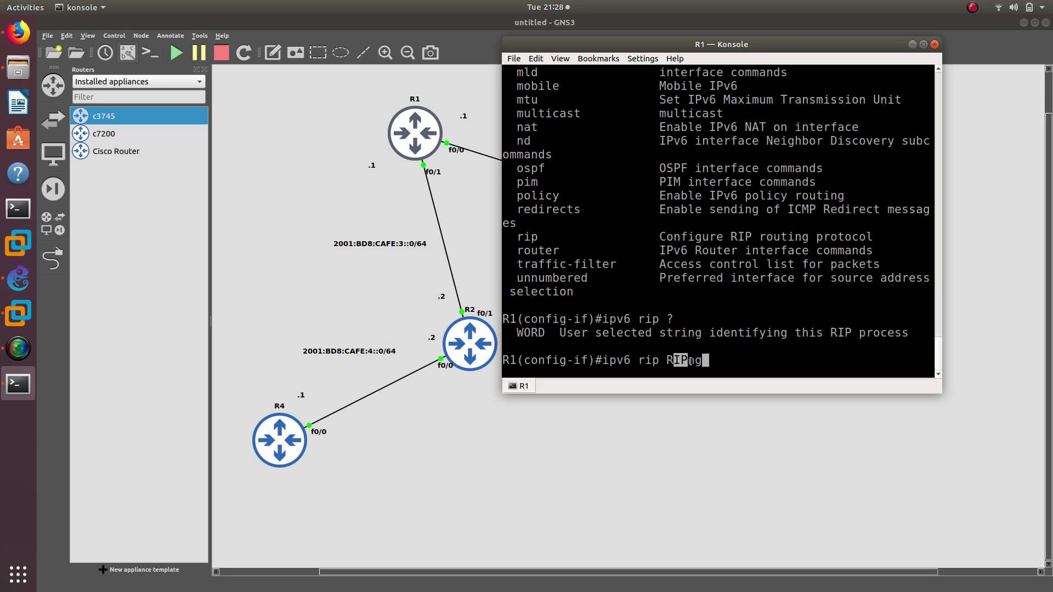
pyautogui.scroll(5, 703, 282)
pyautogui.scroll(-5, 704, 281)
pyautogui.write('en')
pyautogui.press('Tab')
pyautogui.press('Return')
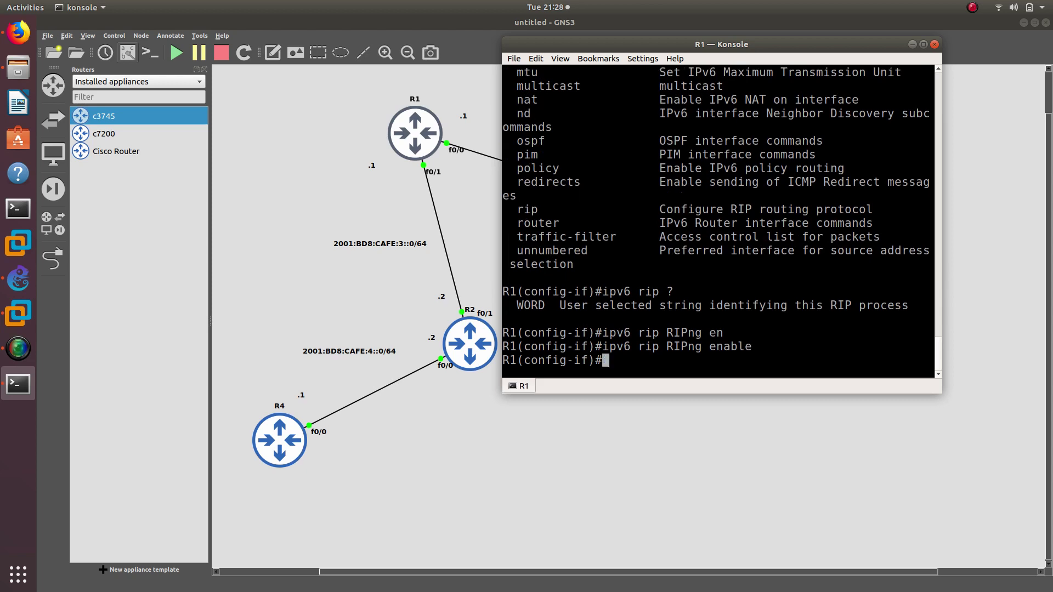
# Apply ipv6 rip RIPng enable on interface f0/1 using command history
pyautogui.write('int f0/0')
pyautogui.press('BackSpace')
pyautogui.write('1')
pyautogui.press('Return')
pyautogui.press('Up')
pyautogui.press('Up')
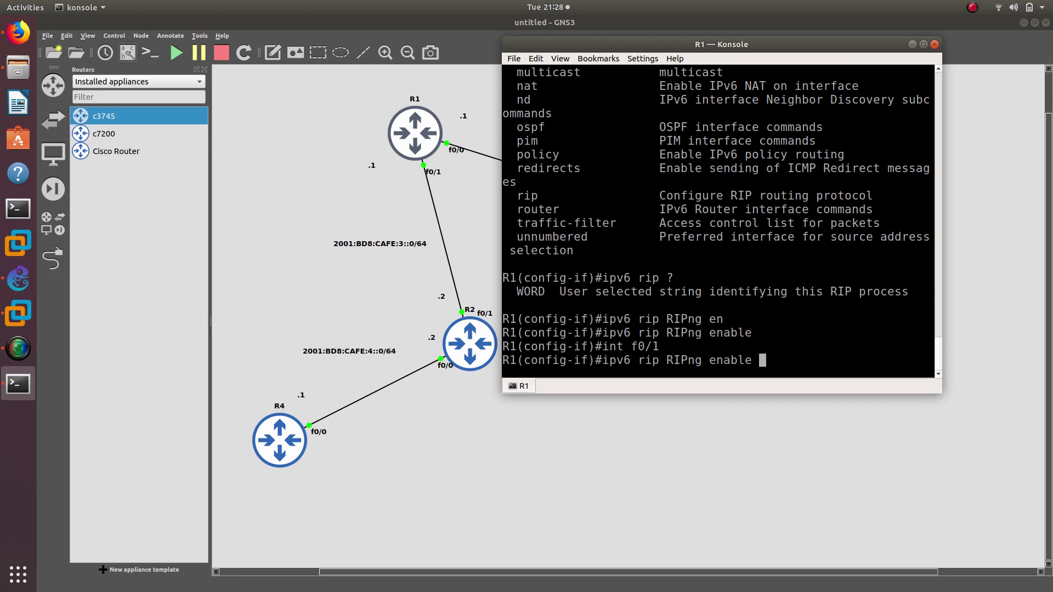
pyautogui.press('Return')
pyautogui.press('Return')
pyautogui.press('Return')
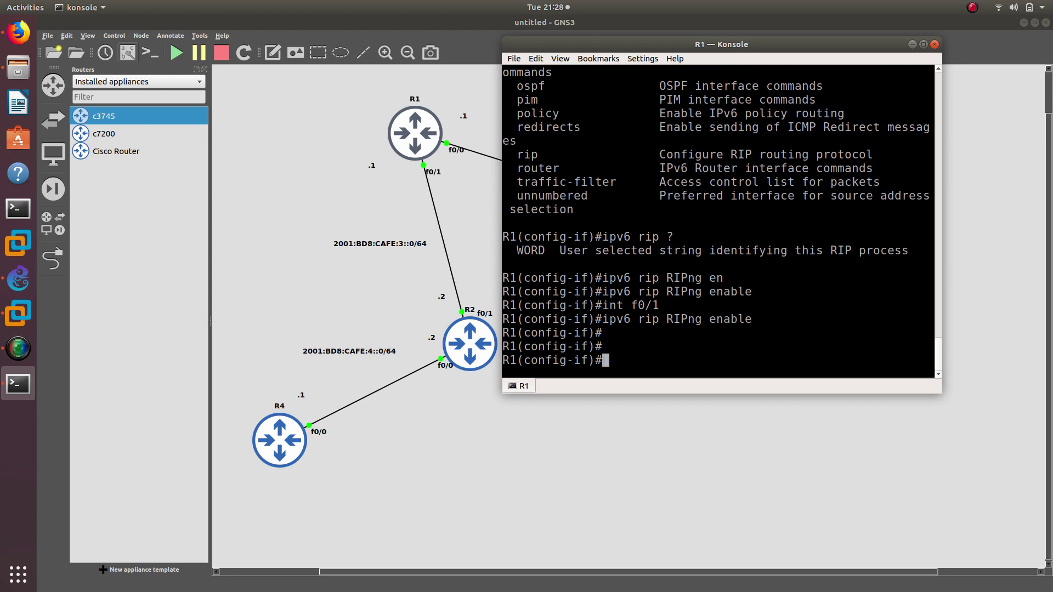
# Leave configuration mode and save R1's running configuration with wr
pyautogui.write('end')
pyautogui.press('Return')
pyautogui.press('Return')
pyautogui.write('wr')
pyautogui.press('Return')
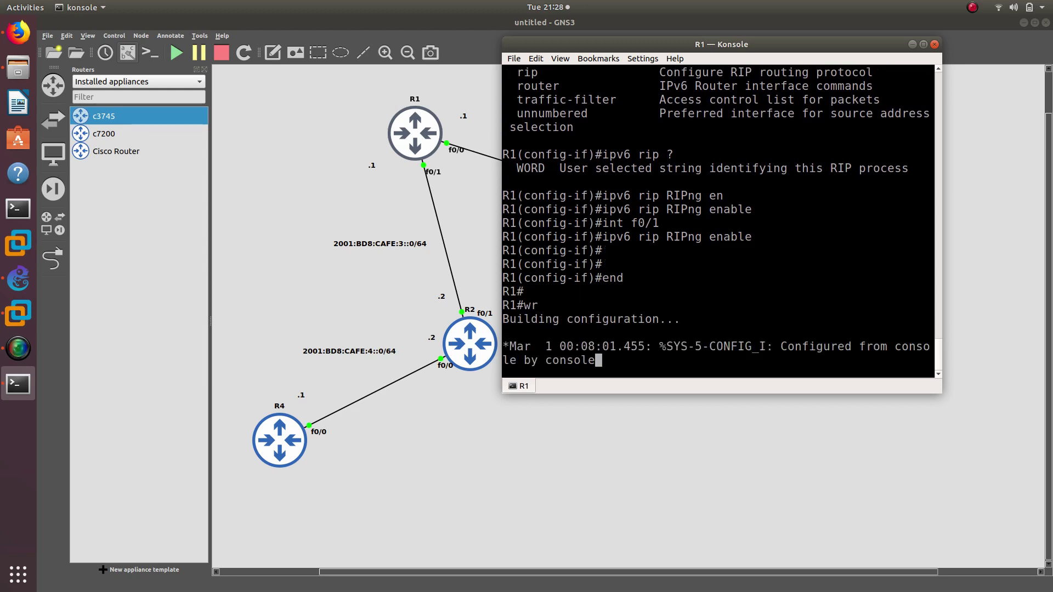
pyautogui.press('Return')
pyautogui.press('Return')
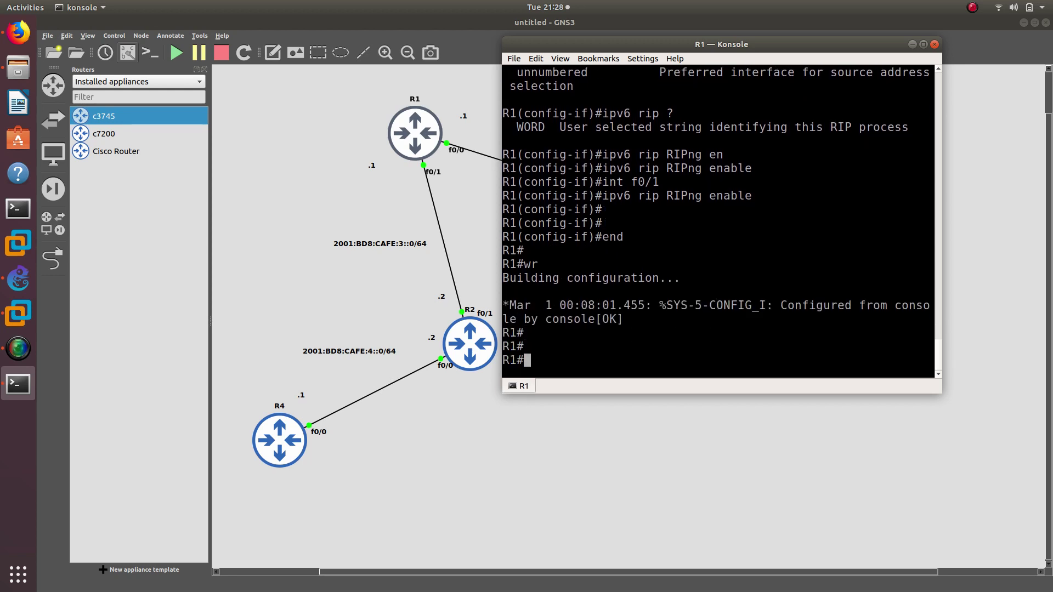
# Run show ipv6 route on R1, showing only connected and local CAFE:2 and CAFE:3 routes
pyautogui.write('show ip')
pyautogui.press('BackSpace')
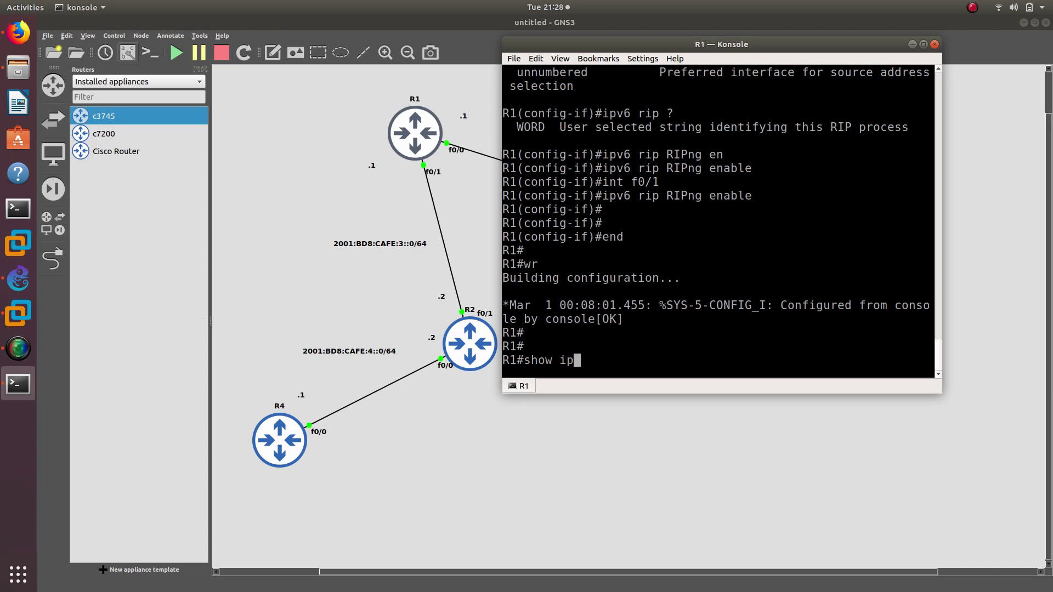
pyautogui.write('v6 ruote')
pyautogui.press('BackSpace')
pyautogui.press('BackSpace')
pyautogui.press('BackSpace')
pyautogui.press('BackSpace')
pyautogui.write('oute')
pyautogui.press('Return')
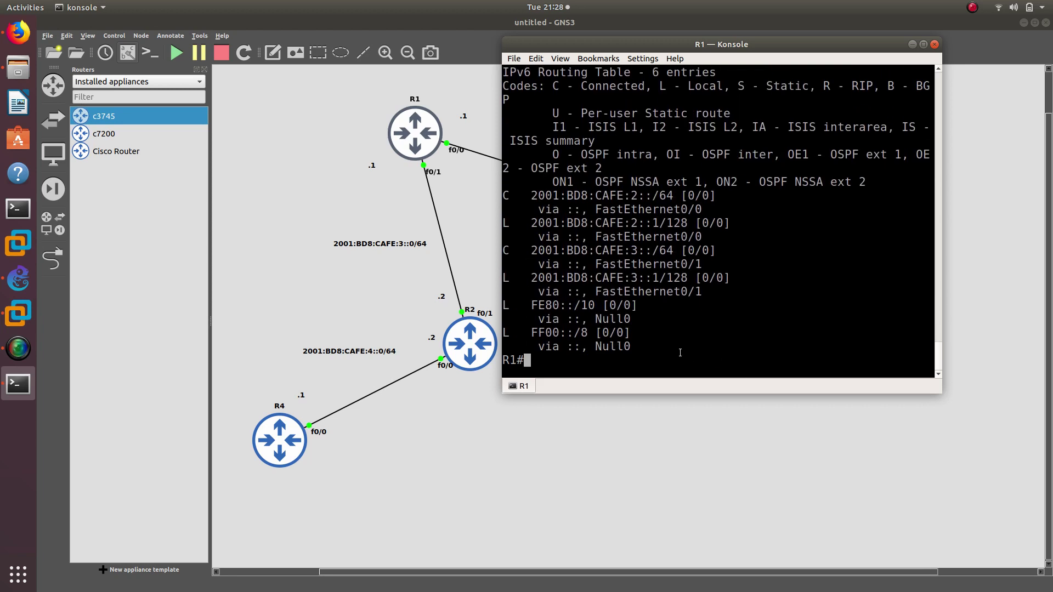
pyautogui.moveTo(680, 353); pyautogui.dragTo(503, 183)
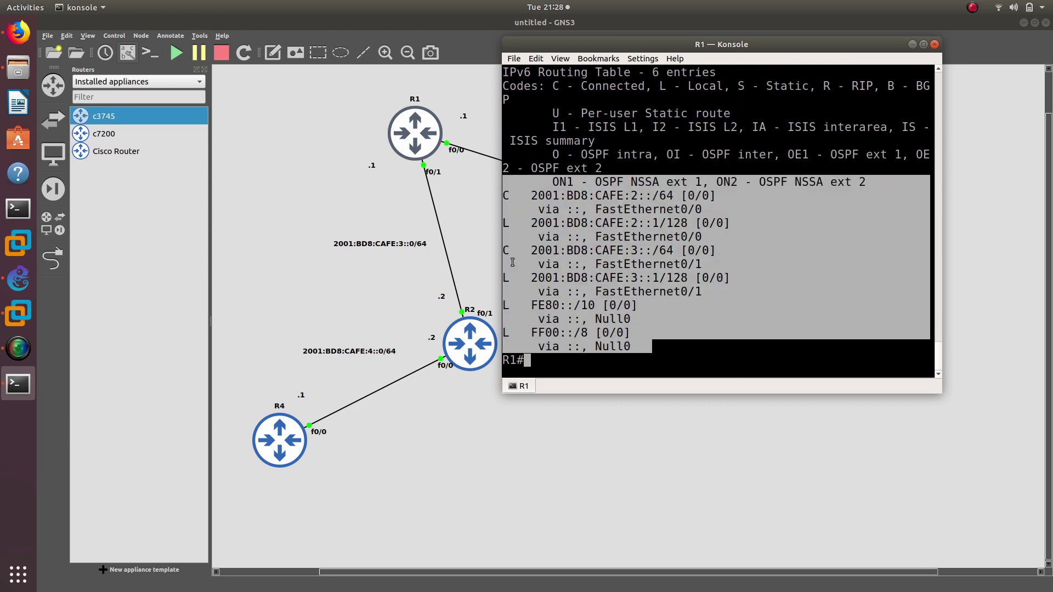
pyautogui.moveTo(567, 46); pyautogui.dragTo(226, 77)
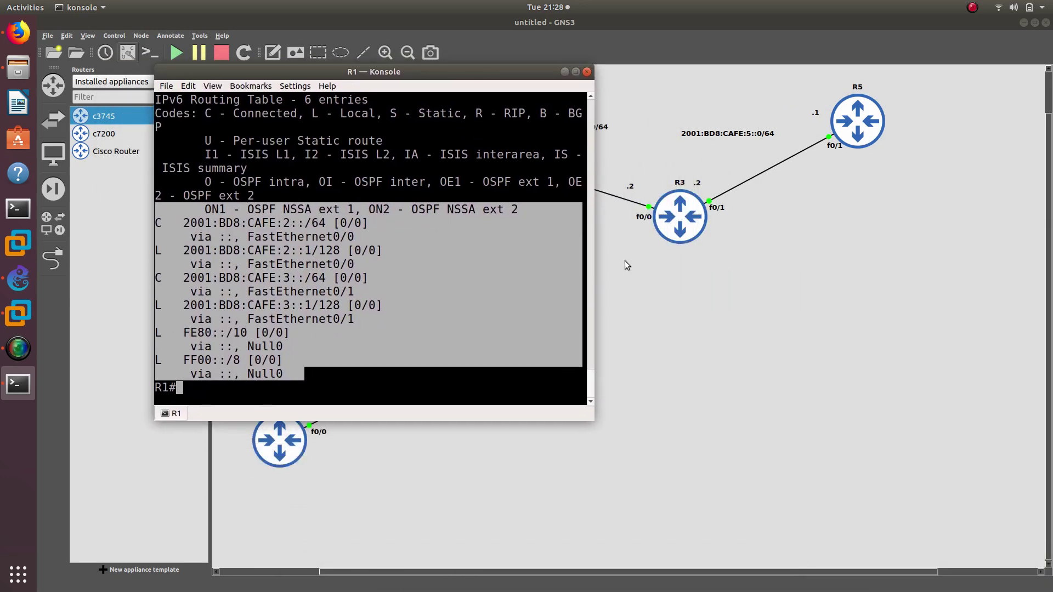
# Open a console session to R3 from its right-click menu
pyautogui.click(676, 228)
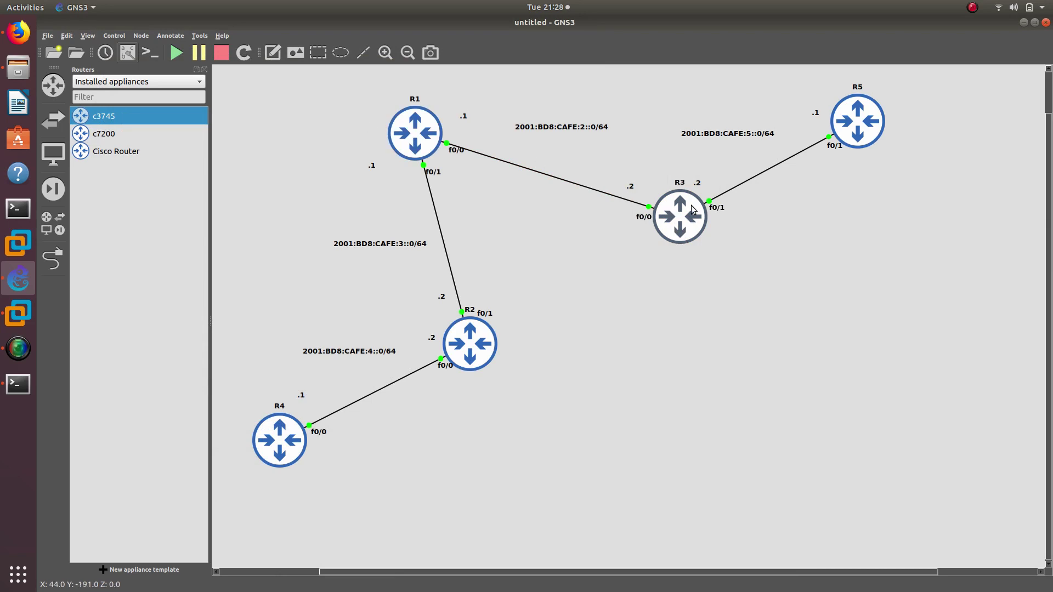
pyautogui.rightClick(689, 208)
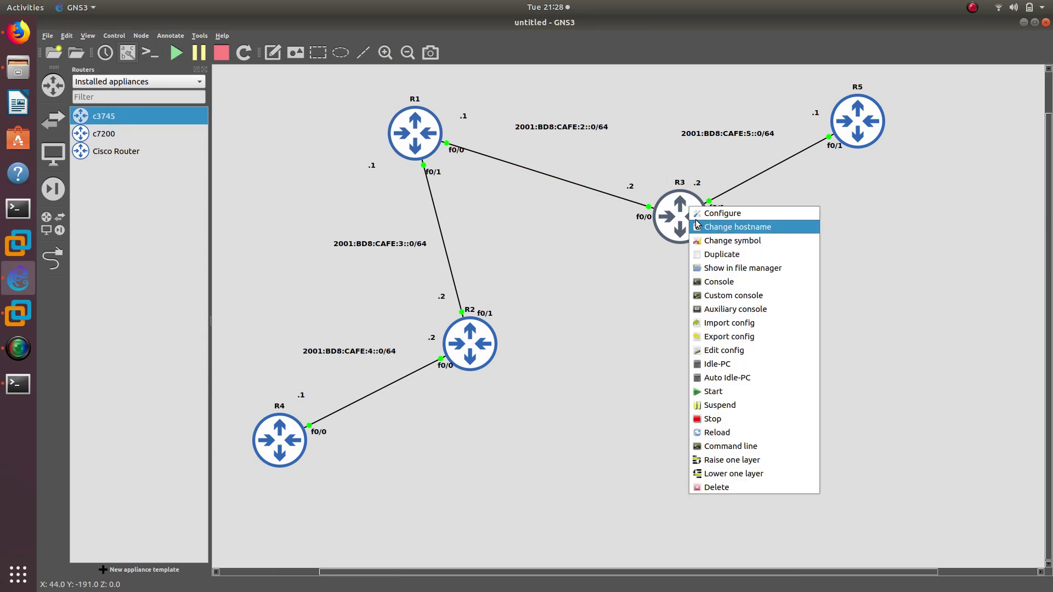
pyautogui.click(722, 281)
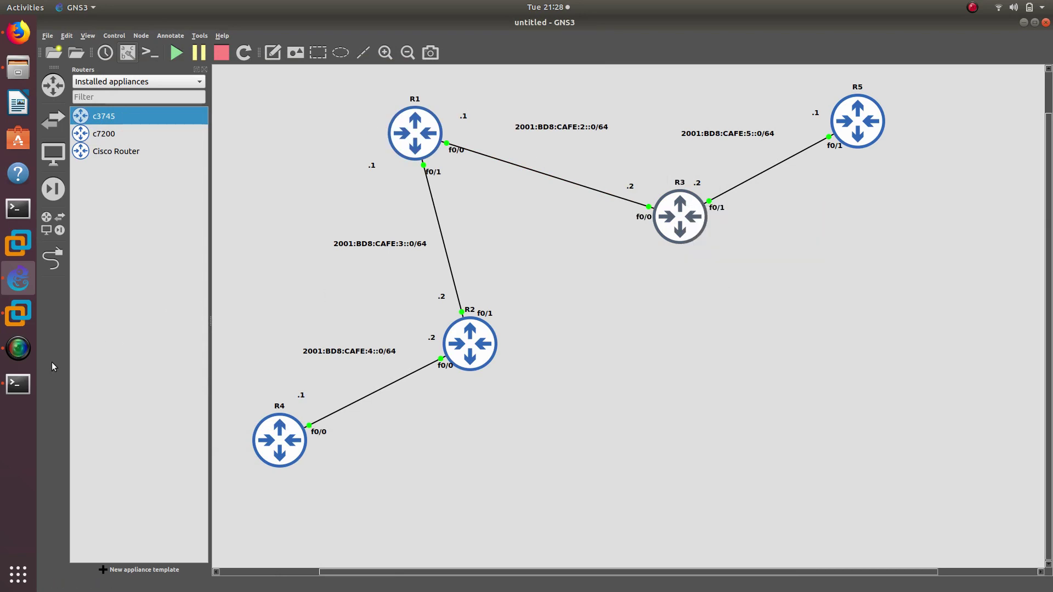
pyautogui.click(18, 384)
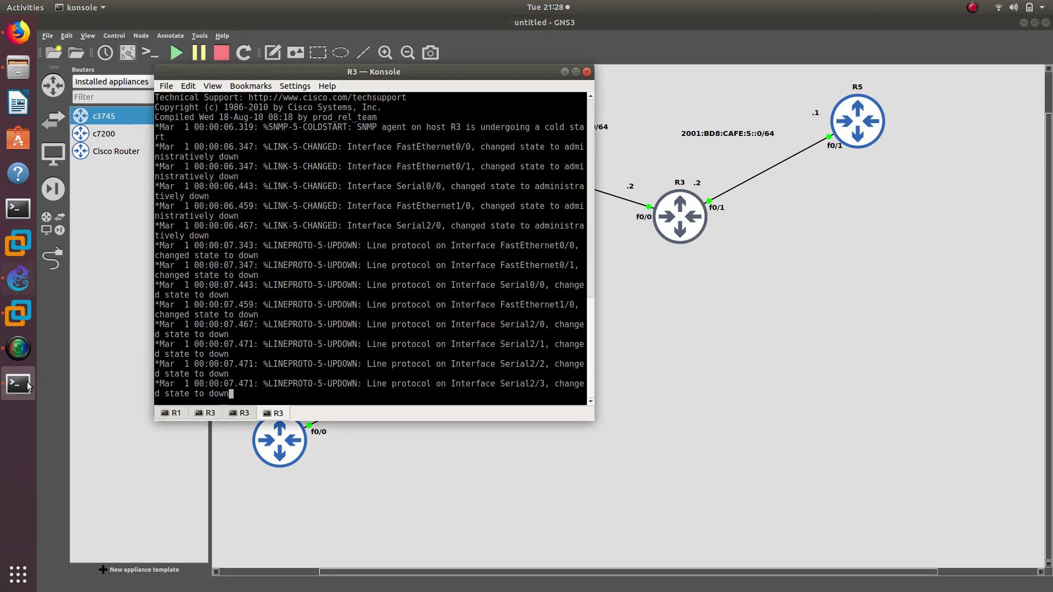
# Close the two duplicate tabs, leaving R1 and R3, and reposition the Konsole window
pyautogui.rightClick(213, 413)
pyautogui.click(228, 447)
pyautogui.rightClick(211, 415)
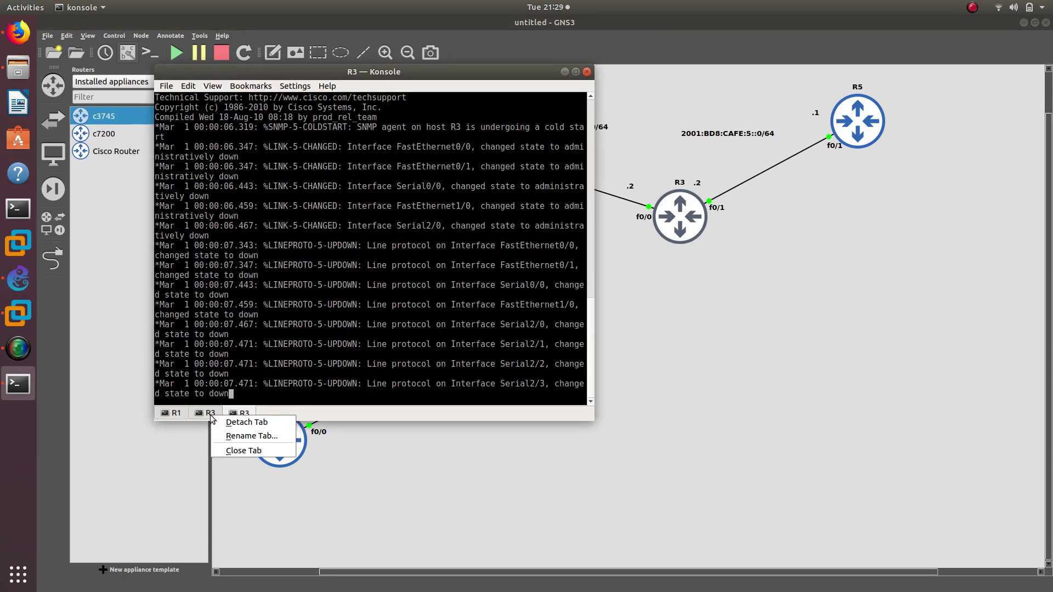
pyautogui.click(226, 450)
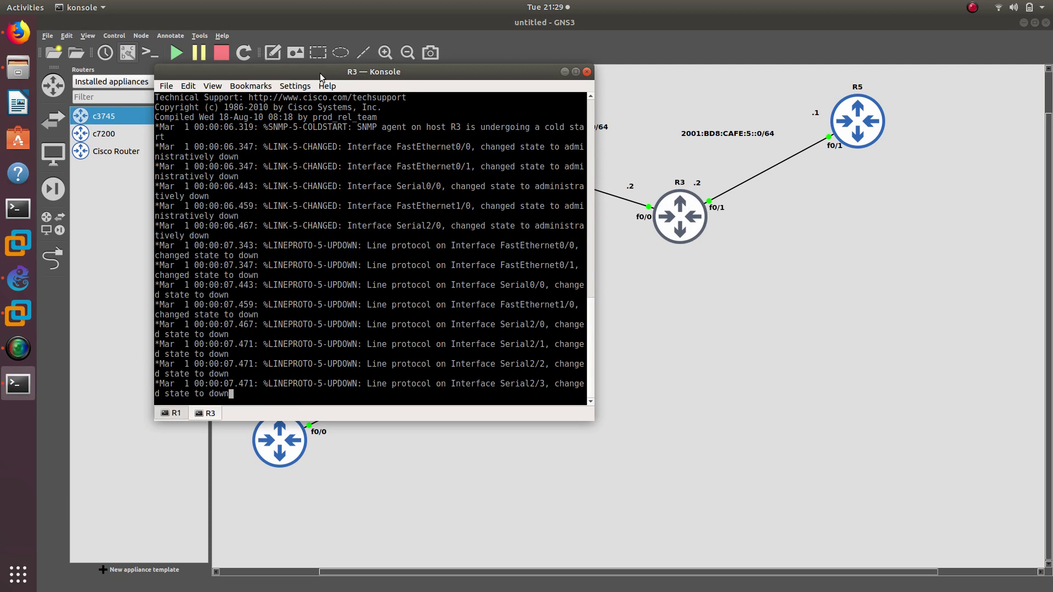
pyautogui.moveTo(320, 74); pyautogui.dragTo(200, 48)
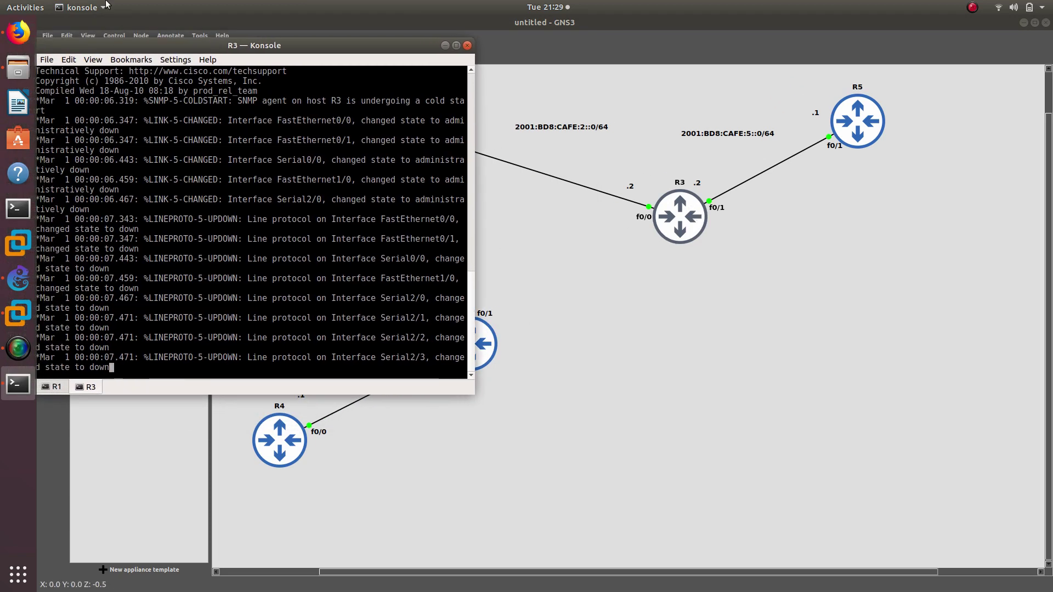
pyautogui.moveTo(116, 56); pyautogui.dragTo(154, 73)
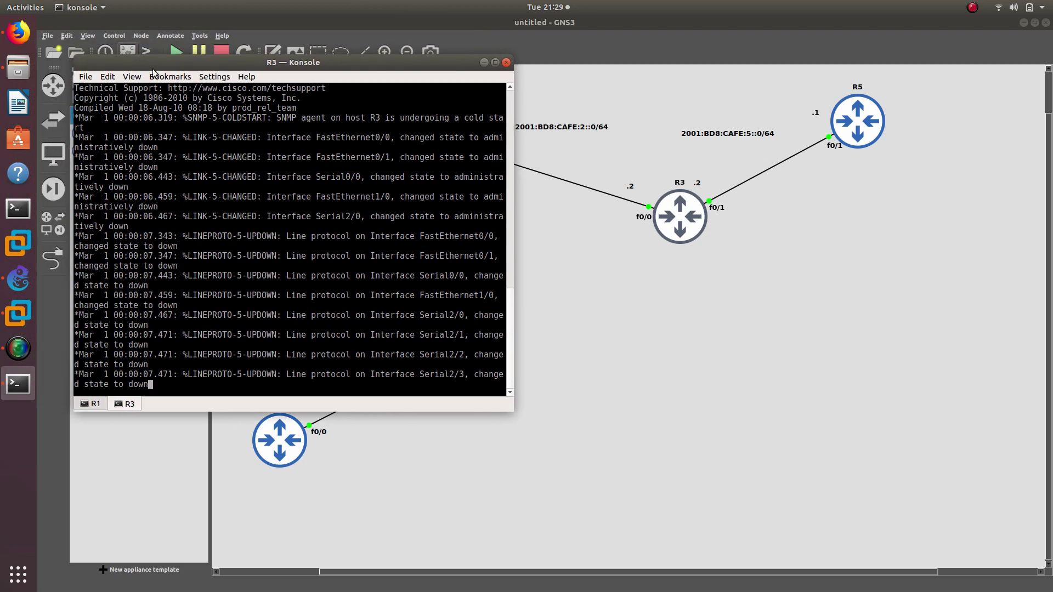
# Enter global configuration on R3 and enable ipv6 unicast-routing
pyautogui.press('Return')
pyautogui.press('Return')
pyautogui.press('Return')
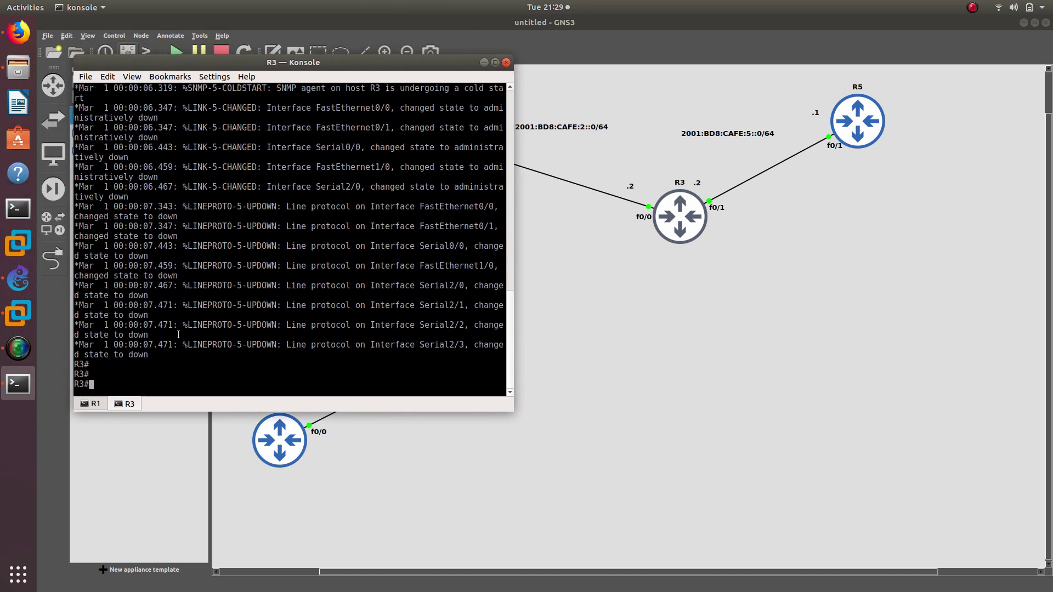
pyautogui.write('config')
pyautogui.press('Return')
pyautogui.press('Return')
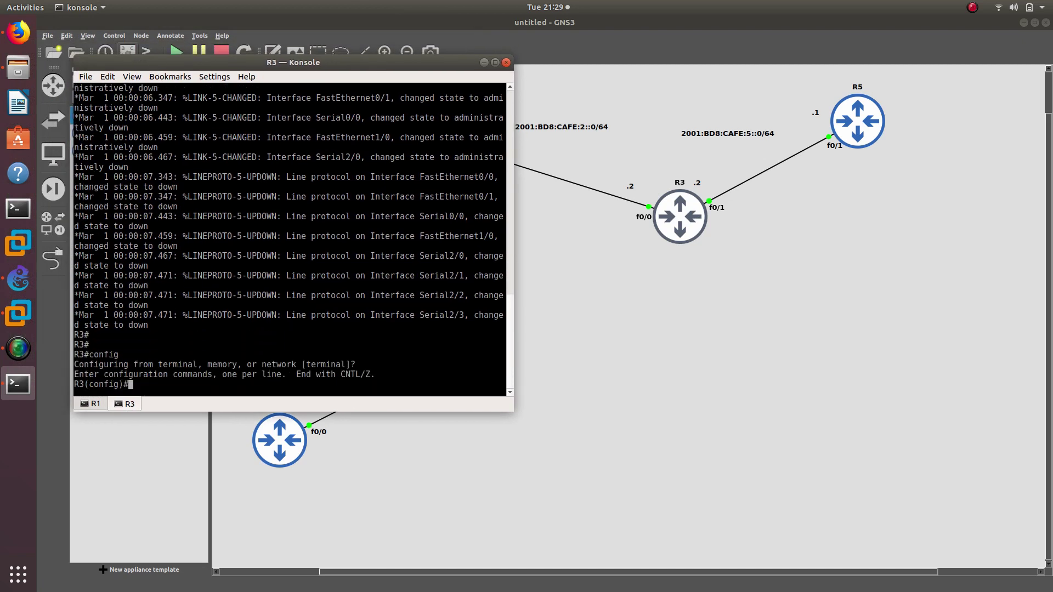
pyautogui.press('Return')
pyautogui.write('i')
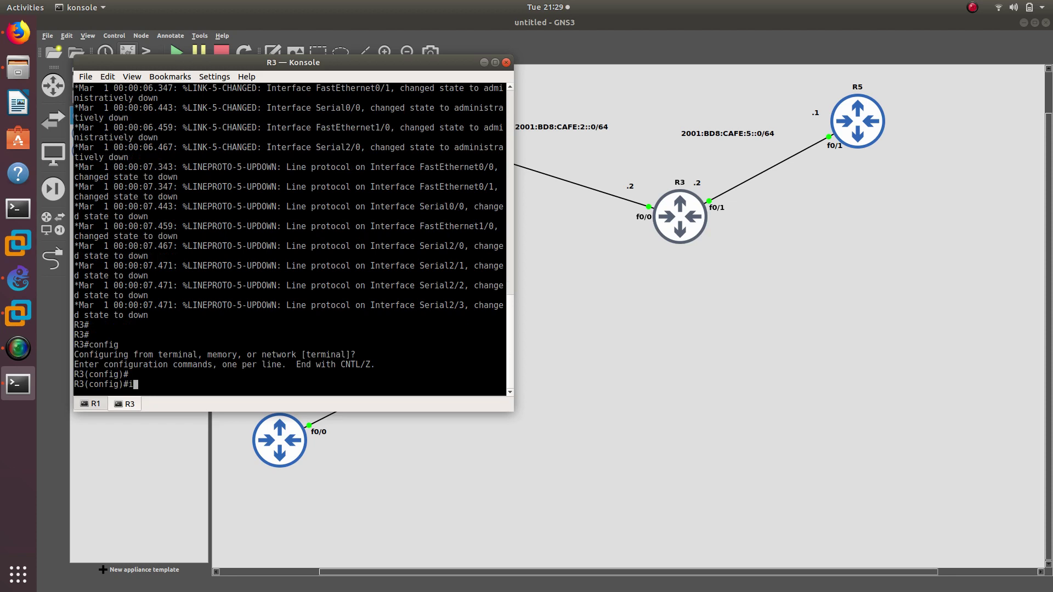
pyautogui.write('pv6 un')
pyautogui.press('Tab')
pyautogui.press('Return')
pyautogui.press('Return')
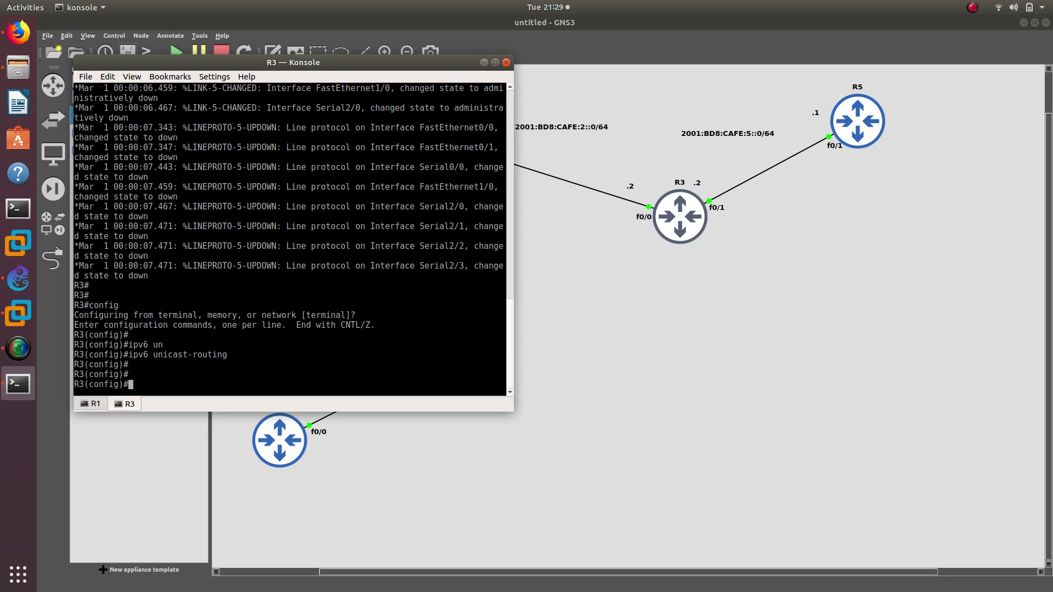
# Assign 2001:BD8:CAFE:2::2/64 to f0/0 and bring the interface up
pyautogui.write('int f0/0')
pyautogui.press('Return')
pyautogui.moveTo(390, 61); pyautogui.dragTo(398, 155)
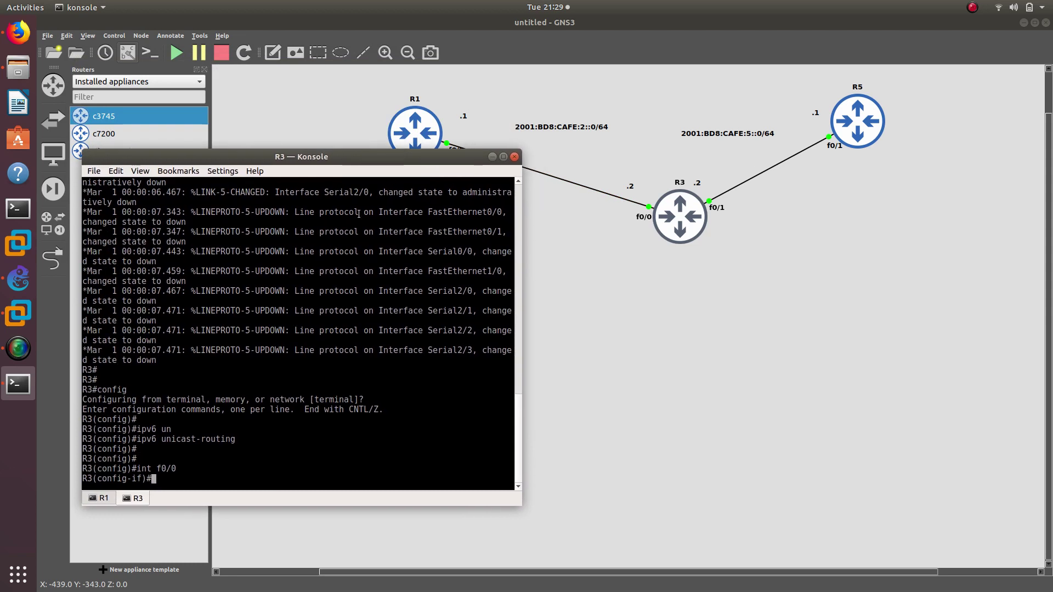
pyautogui.write('ipv6 add')
pyautogui.press('Tab')
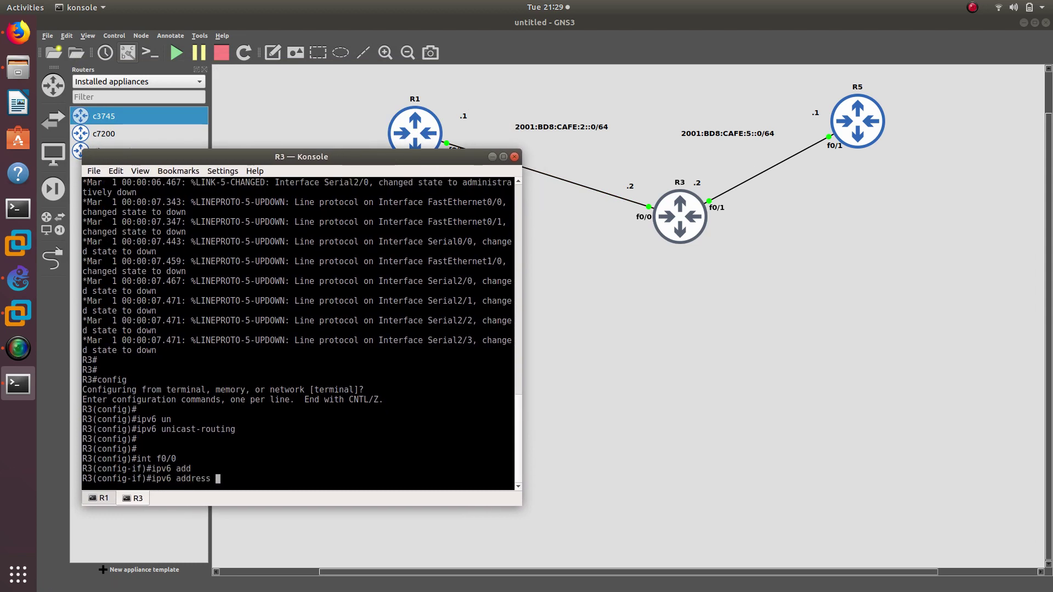
pyautogui.rightClick(286, 456)
pyautogui.click(299, 467)
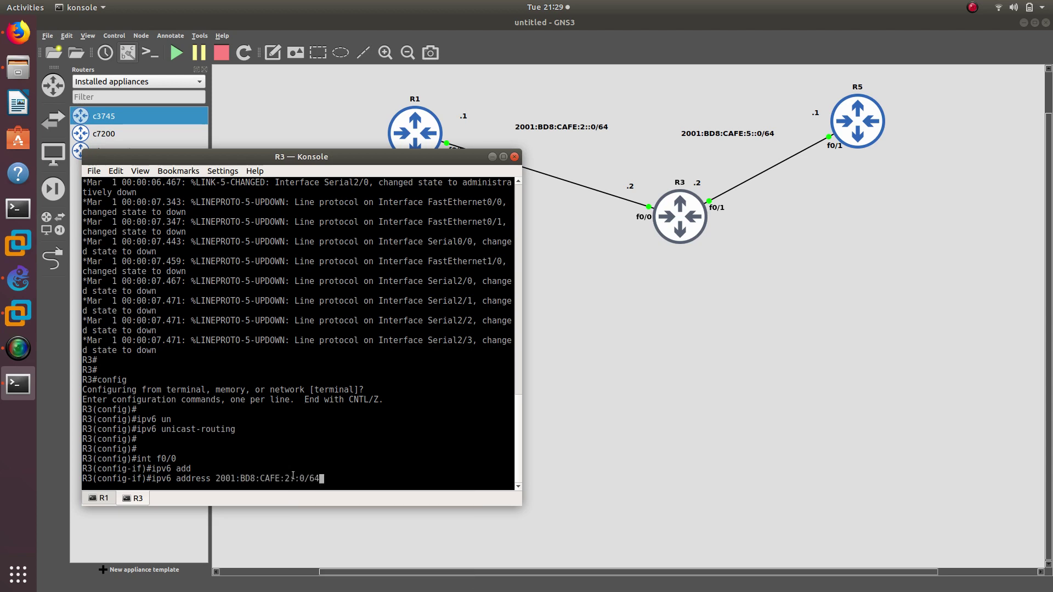
pyautogui.press('Left')
pyautogui.press('BackSpace')
pyautogui.write('2')
pyautogui.press('Return')
pyautogui.write('no ')
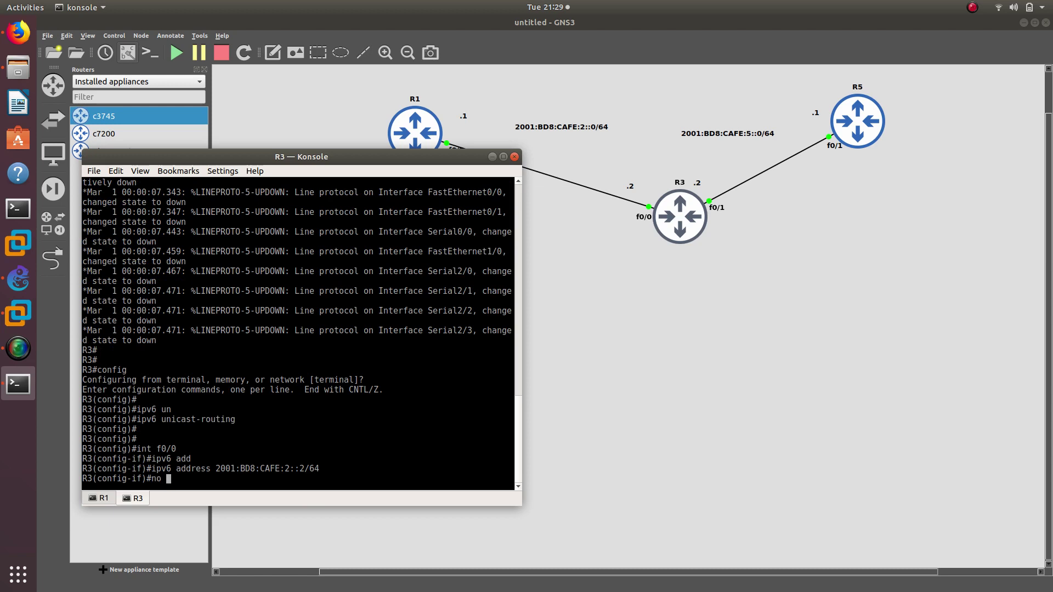
pyautogui.write('shu')
pyautogui.press('Tab')
pyautogui.press('Return')
pyautogui.press('Return')
# Assign 2001:BD8:CAFE:5::2/64 to f0/1, bring it up, and exit interface configuration
pyautogui.write('int ')
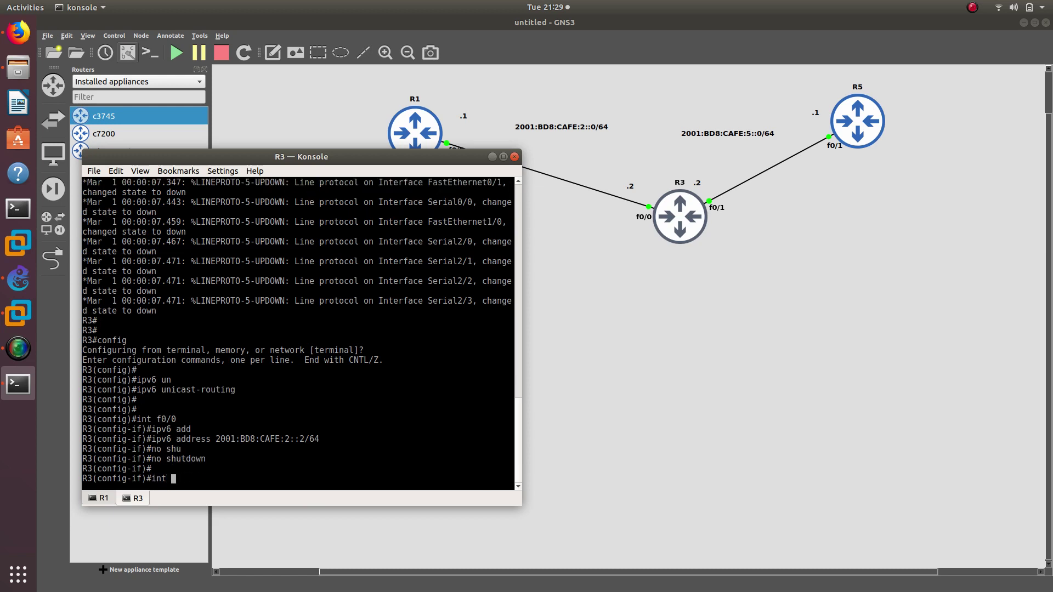
pyautogui.write('f0/1')
pyautogui.press('Return')
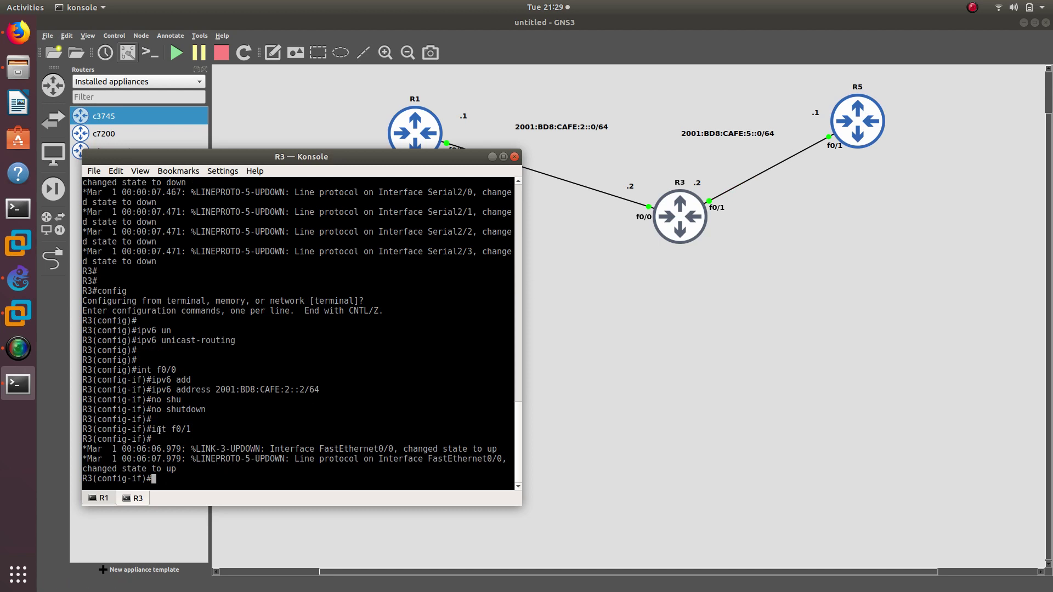
pyautogui.press('Up')
pyautogui.press('Up')
pyautogui.press('Up')
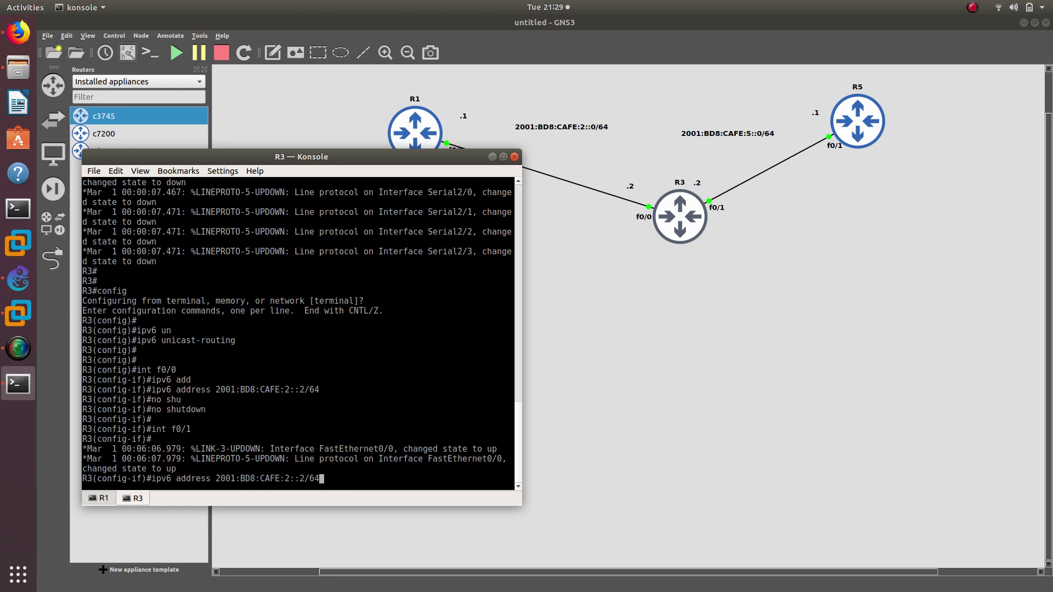
pyautogui.press('Left')
pyautogui.press('Left')
pyautogui.press('BackSpace')
pyautogui.write('5')
pyautogui.press('Return')
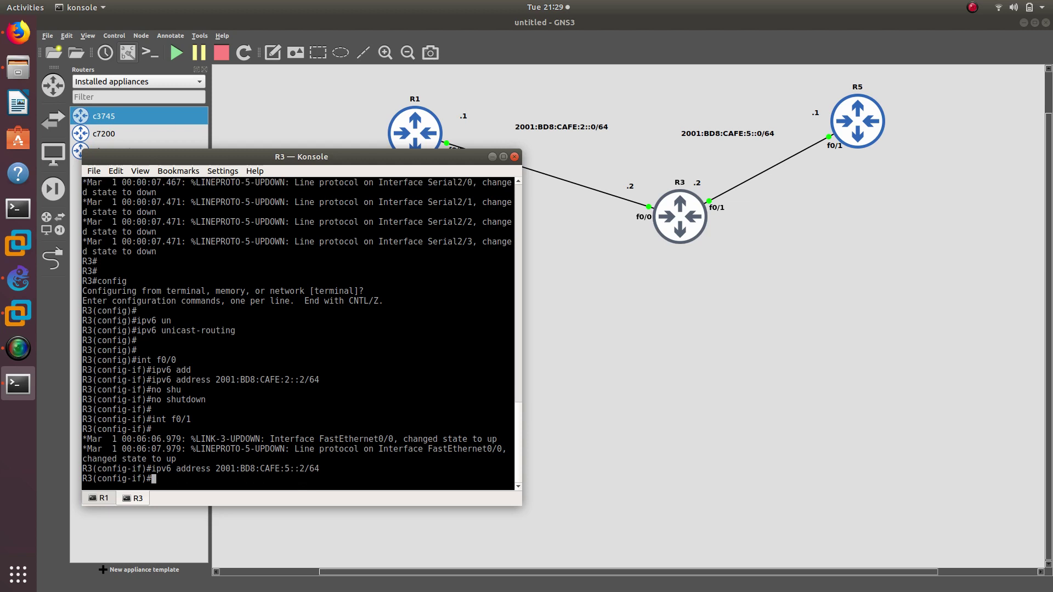
pyautogui.write('no shu')
pyautogui.press('Tab')
pyautogui.press('Return')
pyautogui.press('Return')
pyautogui.press('Return')
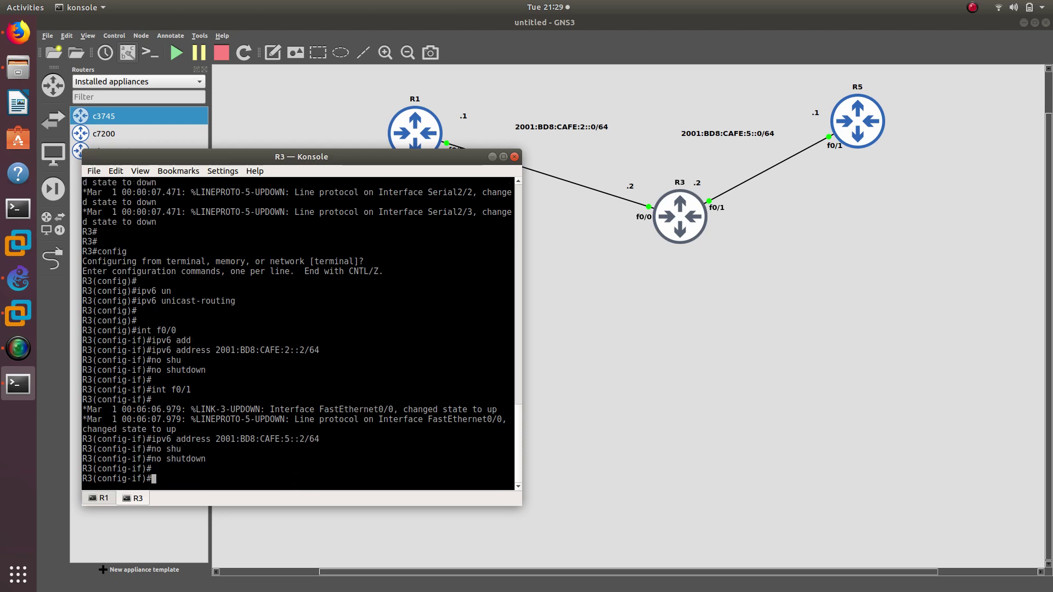
pyautogui.write('exit')
pyautogui.press('Return')
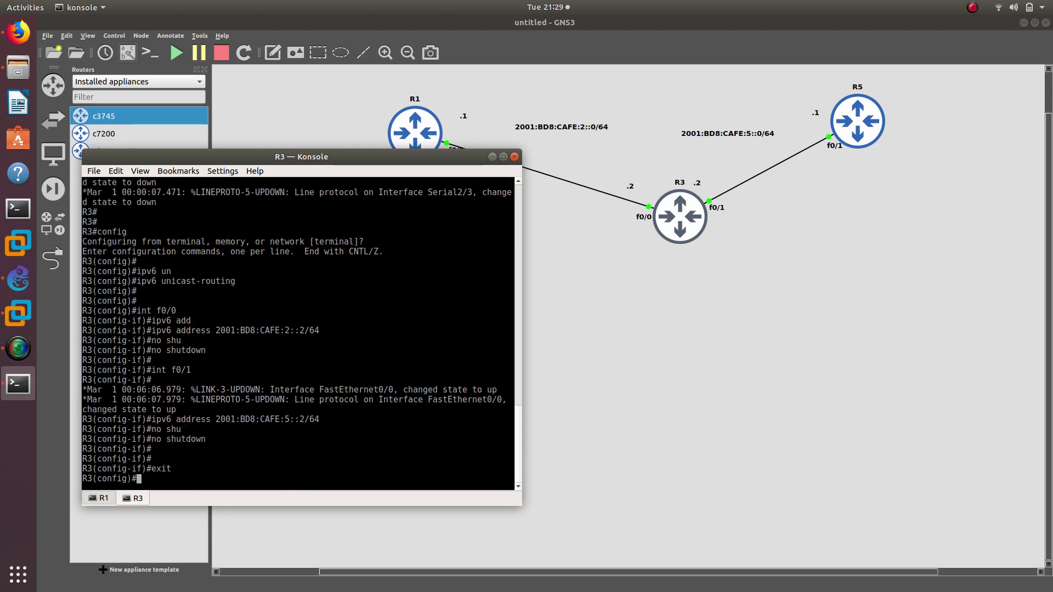
pyautogui.write('ipv6 ')
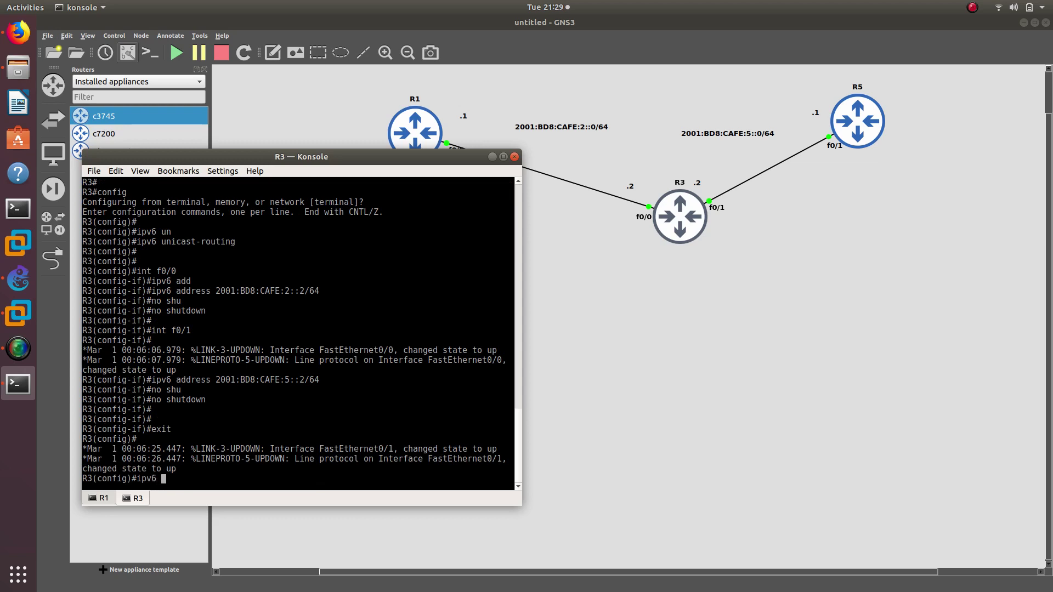
pyautogui.write('router rip RIPng')
# Start the IPv6 RIP process named RIPng on R3 with ipv6 router rip RIPng
pyautogui.press('Return')
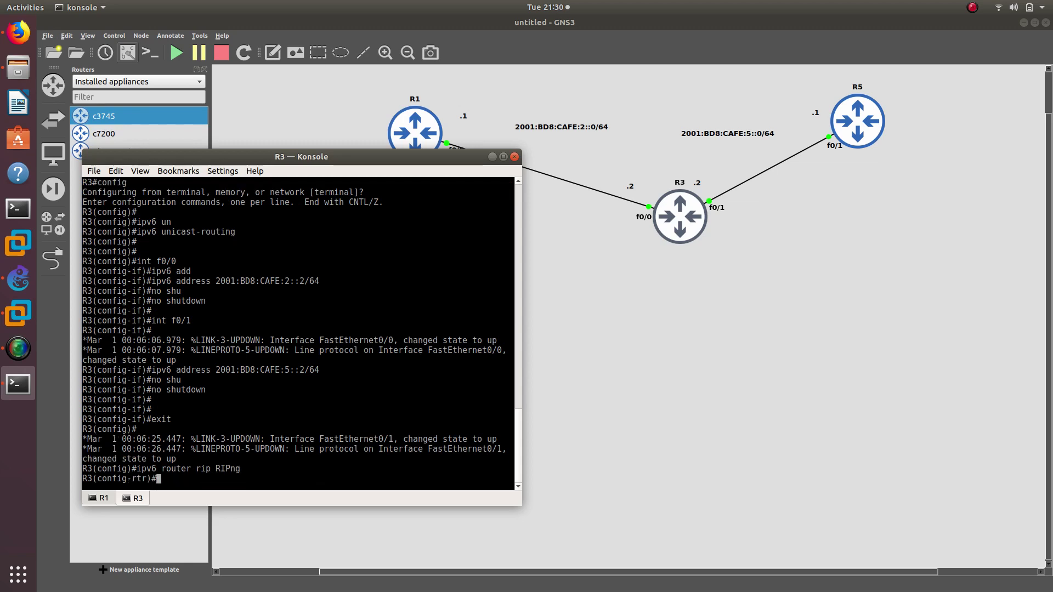
pyautogui.write('exit')
pyautogui.press('Return')
# Enable RIPng on interface f0/0 with ipv6 rip RIPng enable
pyautogui.write('int')
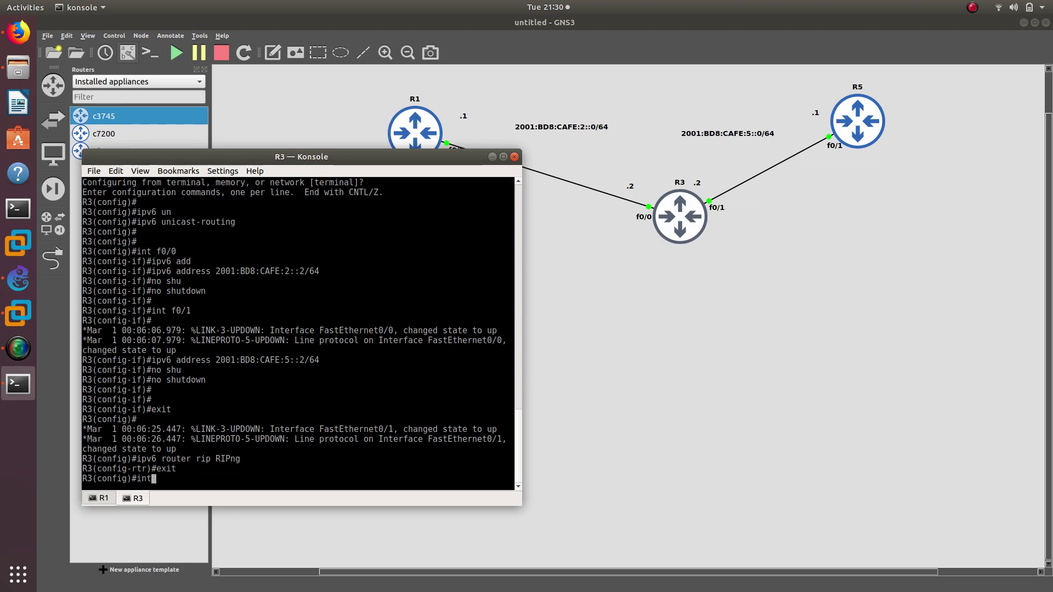
pyautogui.write(' f0/0')
pyautogui.press('Return')
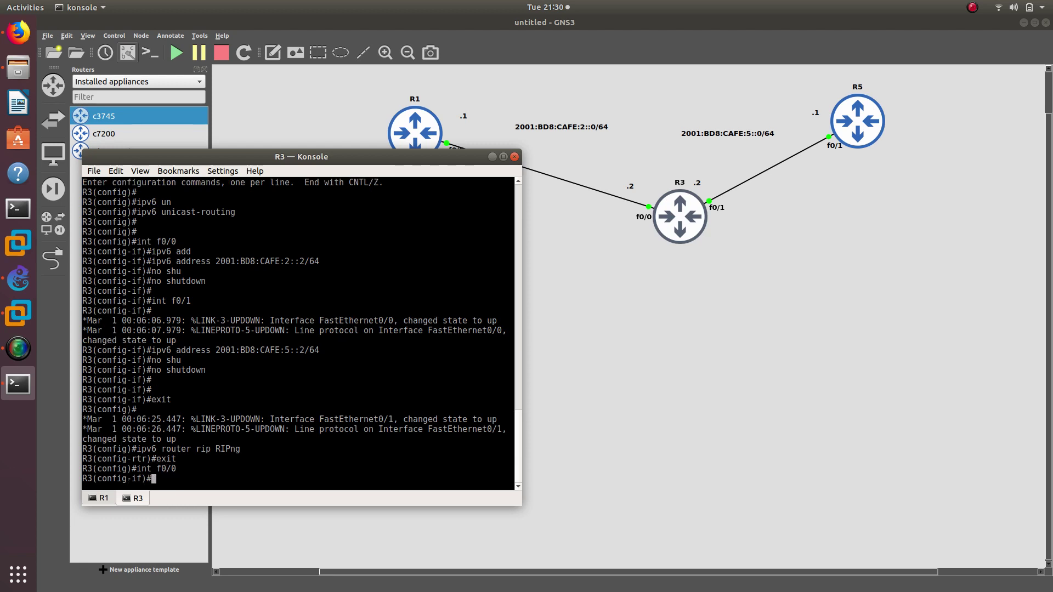
pyautogui.write('ipv6 rip ')
pyautogui.write('RIPbg')
pyautogui.write('ng')
pyautogui.doubleClick(219, 450)
pyautogui.click(240, 483)
pyautogui.write('en')
pyautogui.press('Tab')
pyautogui.press('Return')
# Enable RIPng on f0/1 by recalling the earlier commands from history
pyautogui.press('Up')
pyautogui.press('Up')
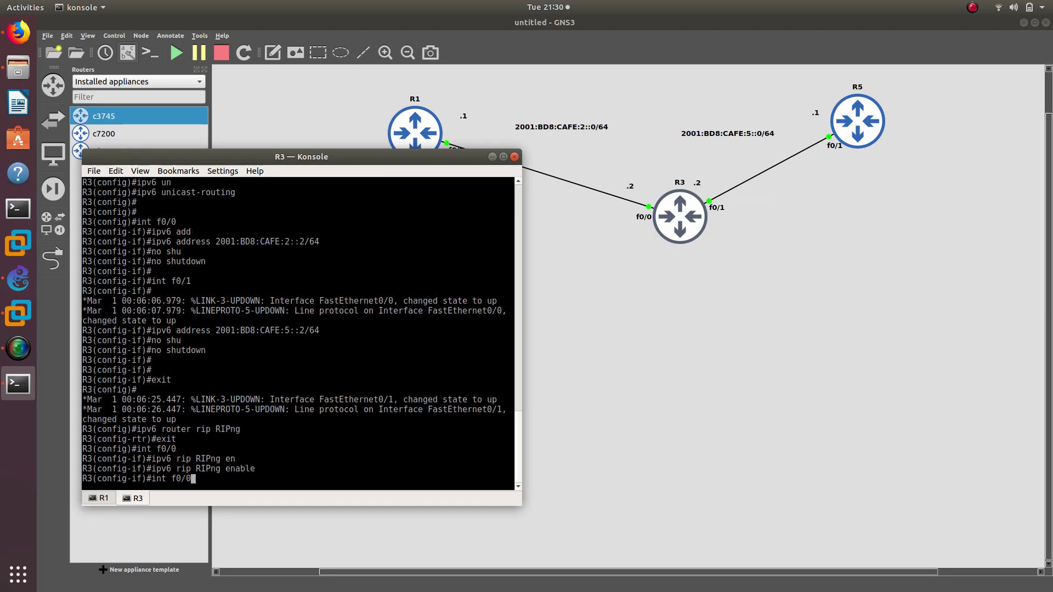
pyautogui.write('1')
pyautogui.press('Return')
pyautogui.press('Up')
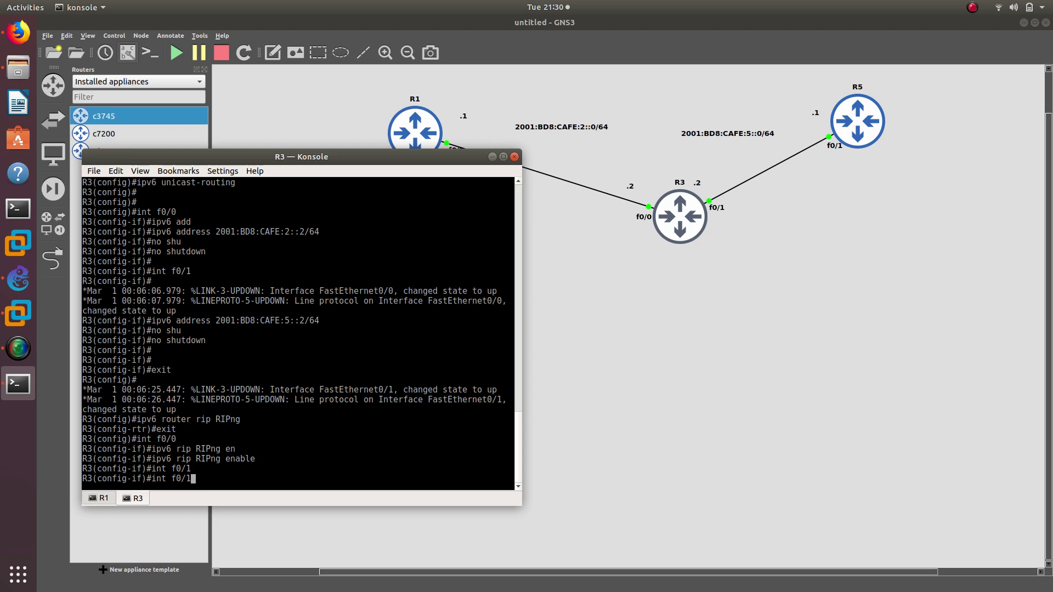
pyautogui.press('Up')
pyautogui.press('Return')
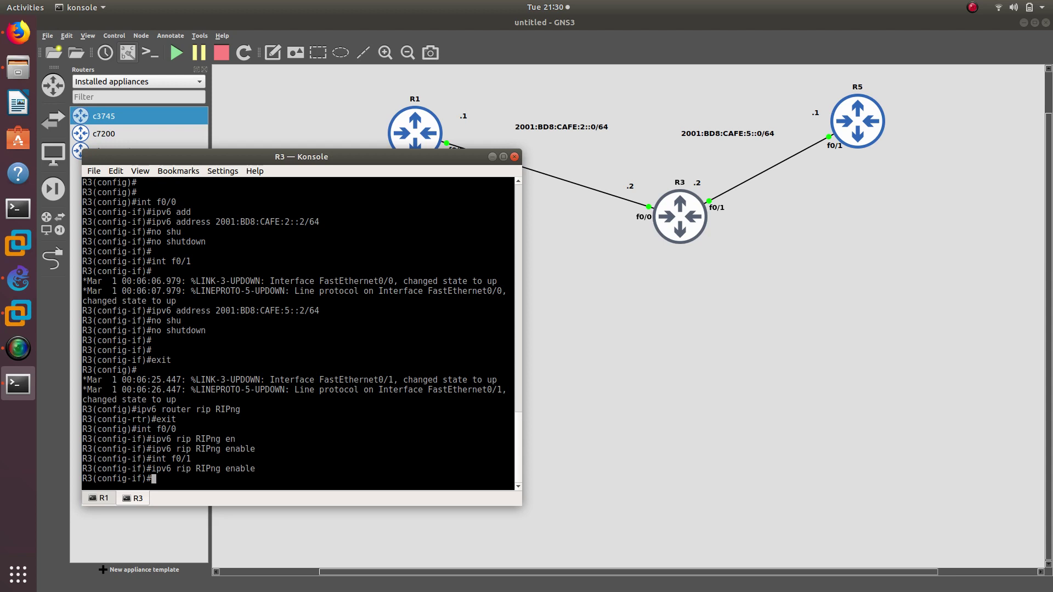
# Rerun show ipv6 route on R1 and highlight the RIP route 2001:BD8:CAFE:5::/64 [120/2]
pyautogui.moveTo(285, 164); pyautogui.dragTo(318, 137)
pyautogui.click(112, 477)
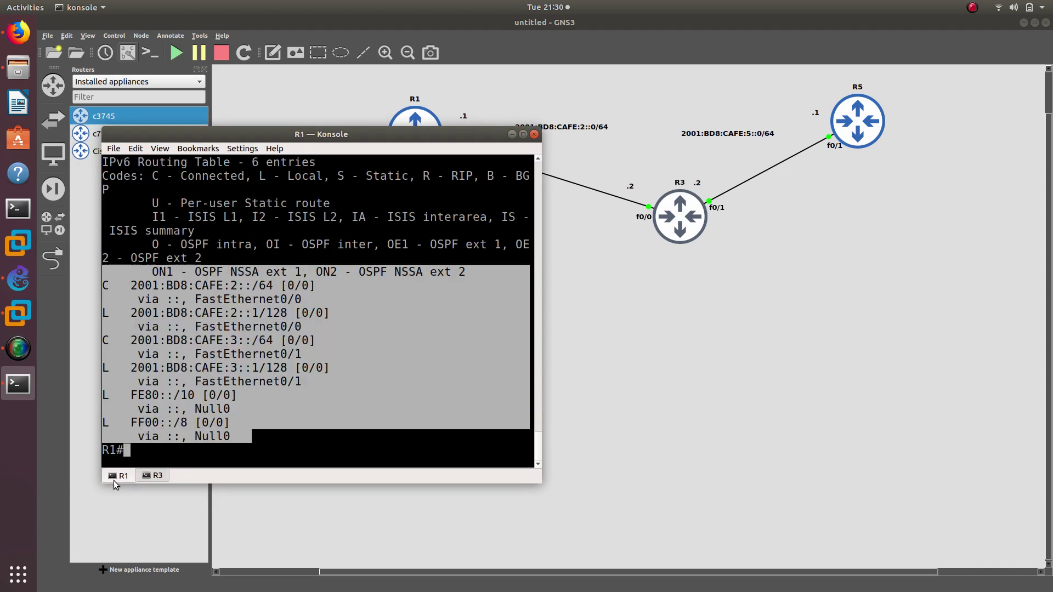
pyautogui.click(179, 429)
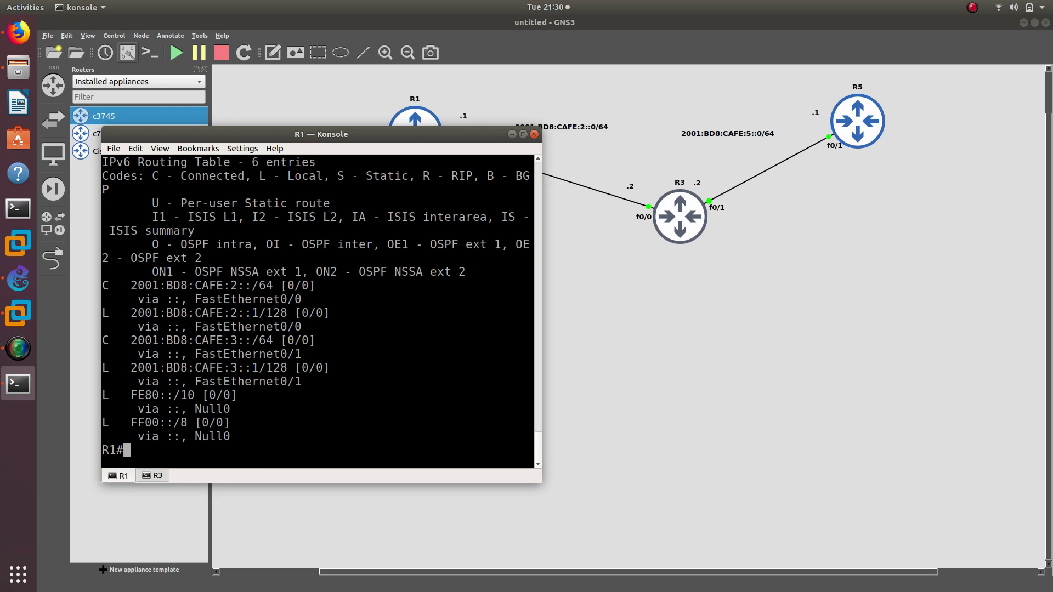
pyautogui.press('Up')
pyautogui.press('Return')
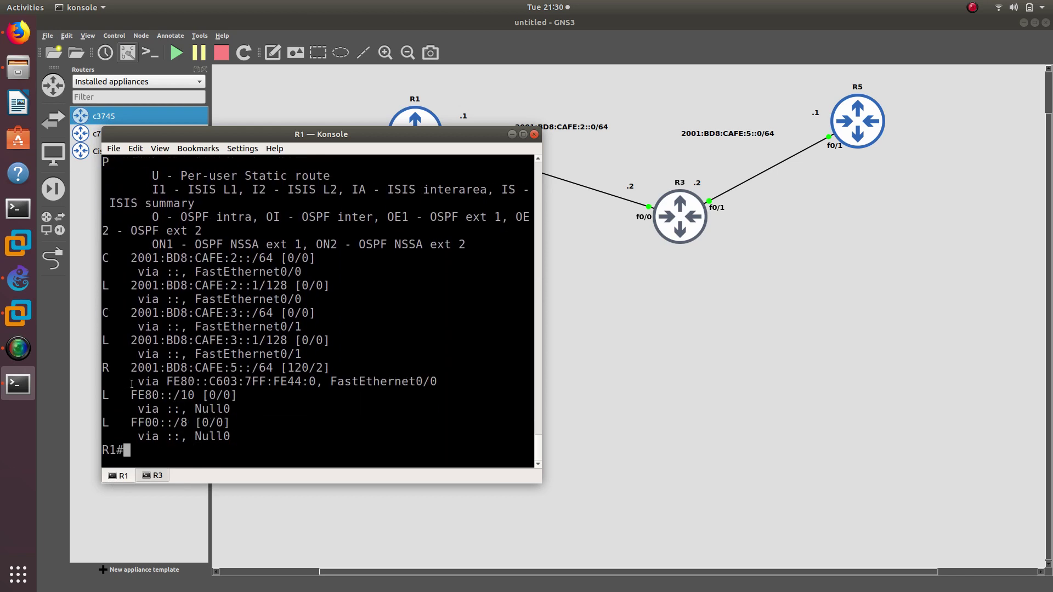
pyautogui.moveTo(133, 368); pyautogui.dragTo(329, 371)
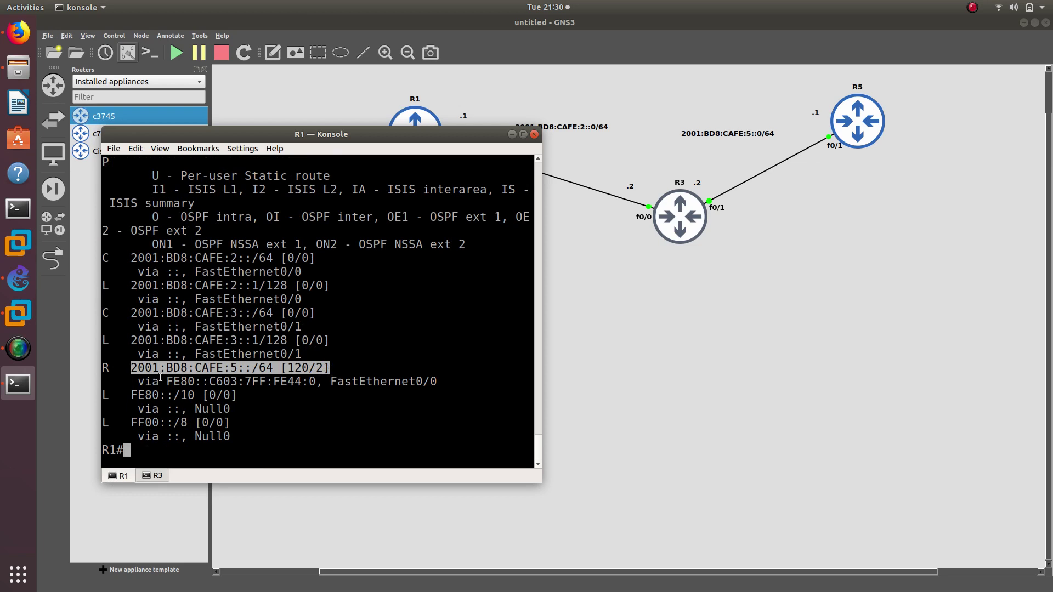
pyautogui.click(125, 369)
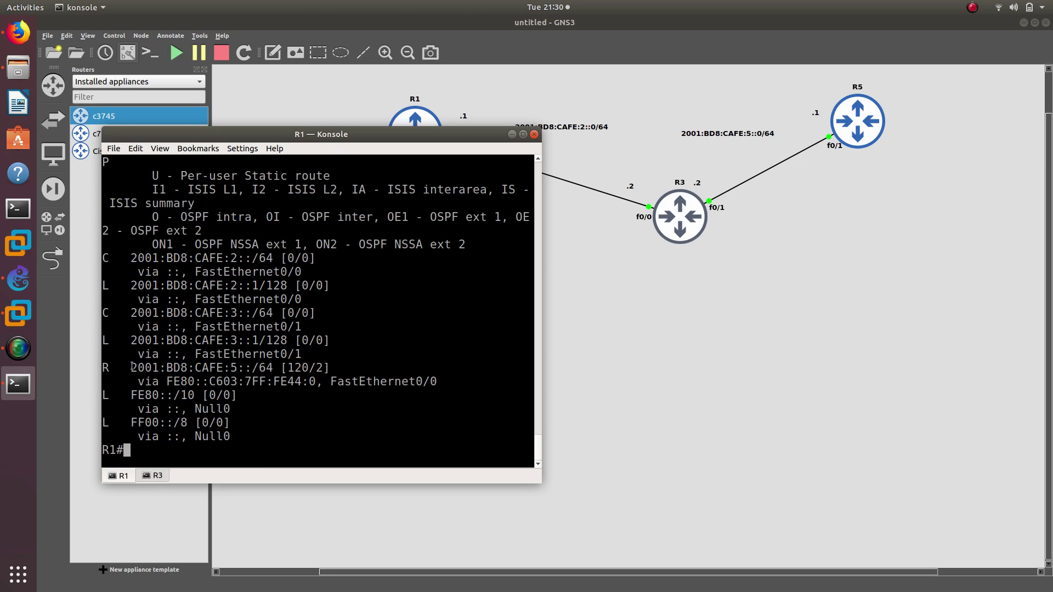
pyautogui.moveTo(133, 366); pyautogui.dragTo(330, 368)
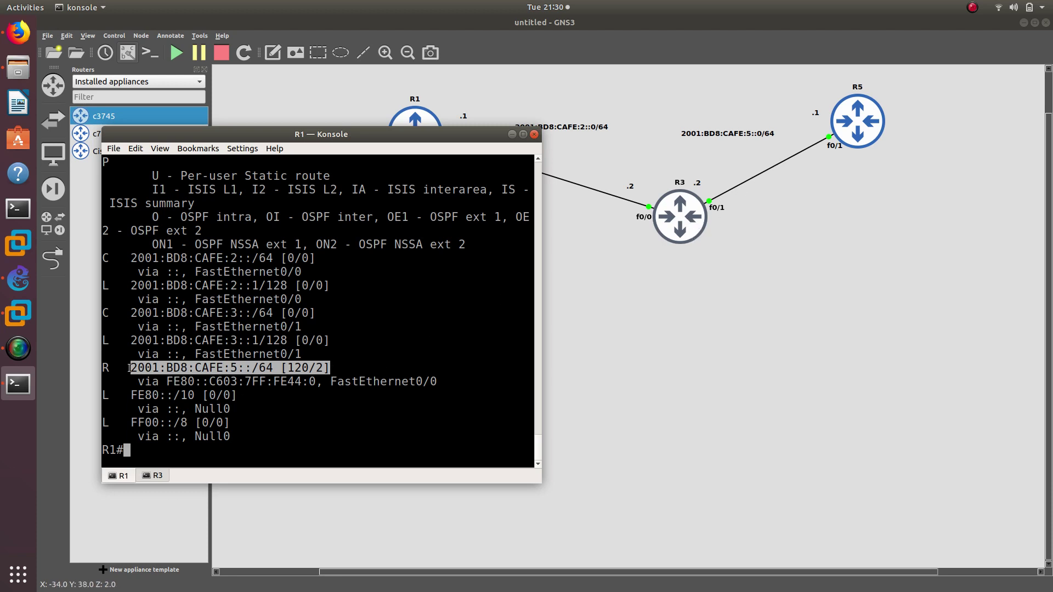
pyautogui.moveTo(130, 368); pyautogui.dragTo(330, 369)
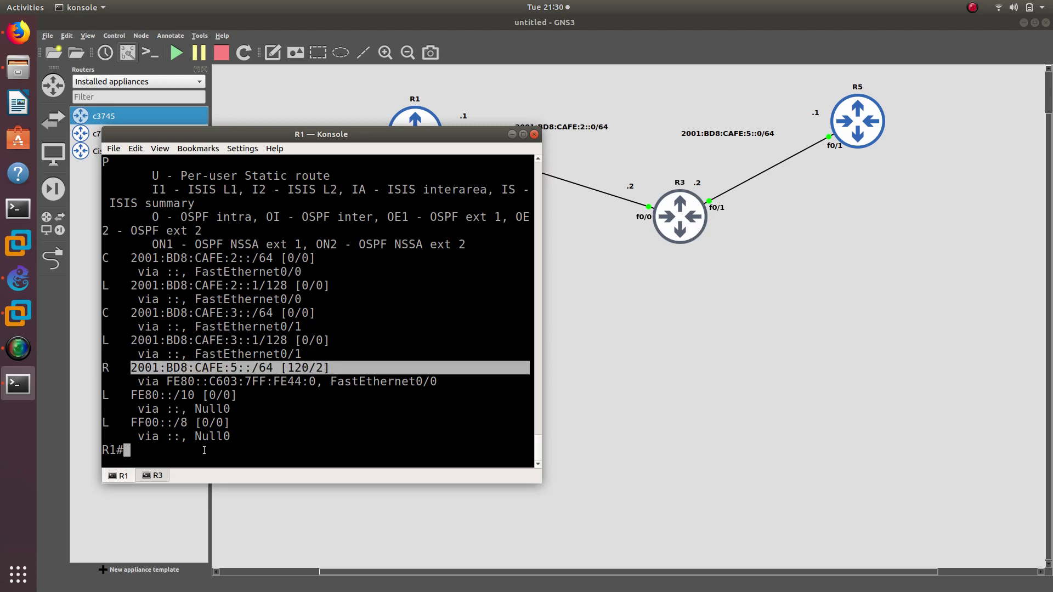
pyautogui.click(204, 451)
pyautogui.click(157, 476)
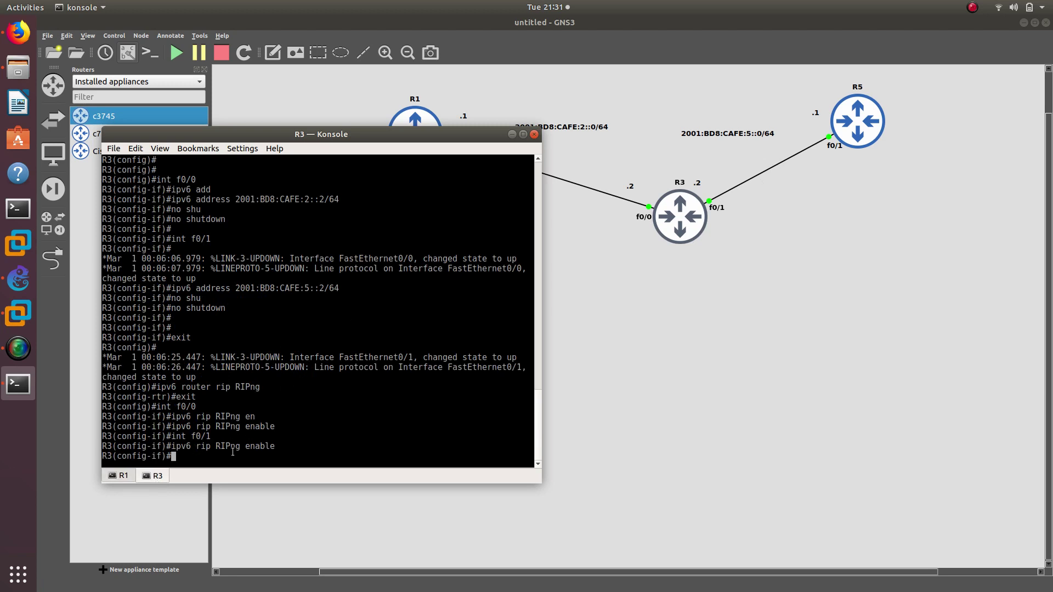
# Exit config on R3, run show ipv6 route, and highlight RIP-learned 2001:BD8:CAFE:3::/64
pyautogui.write('end')
pyautogui.press('Return')
pyautogui.write('show ')
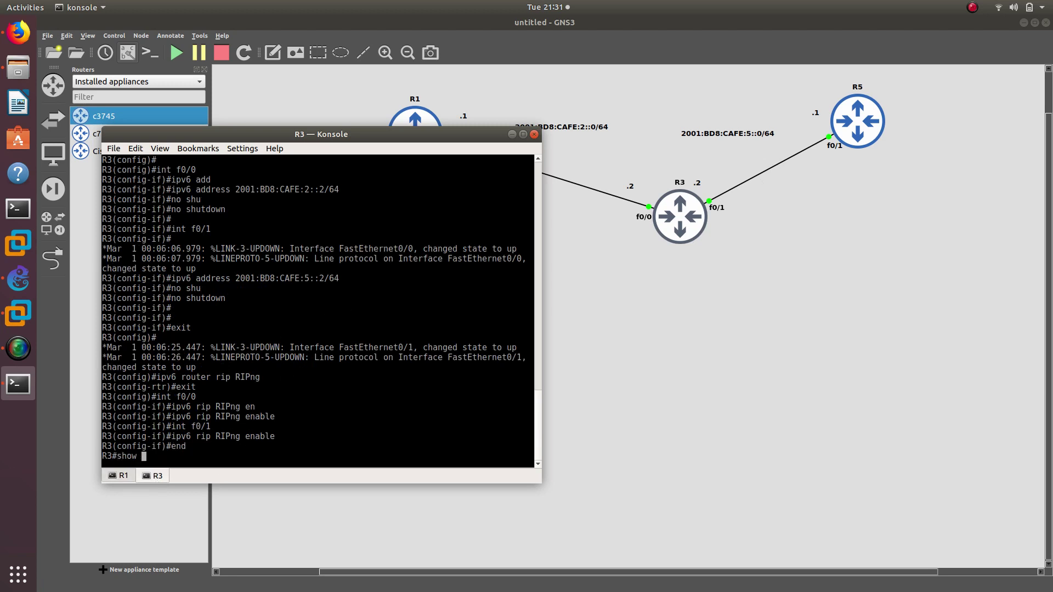
pyautogui.write('ipv6 ')
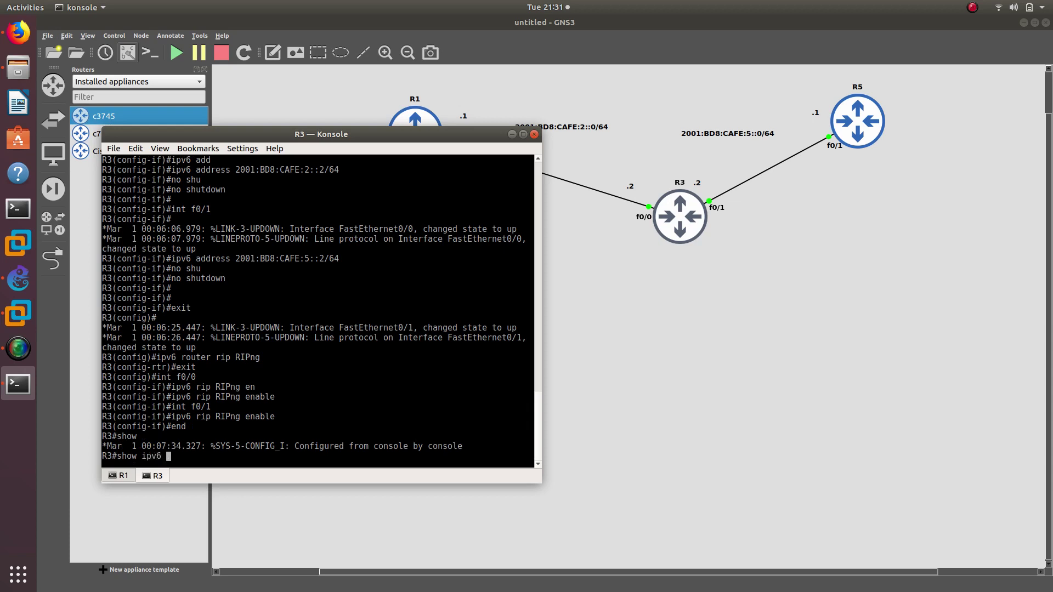
pyautogui.write('route')
pyautogui.press('Return')
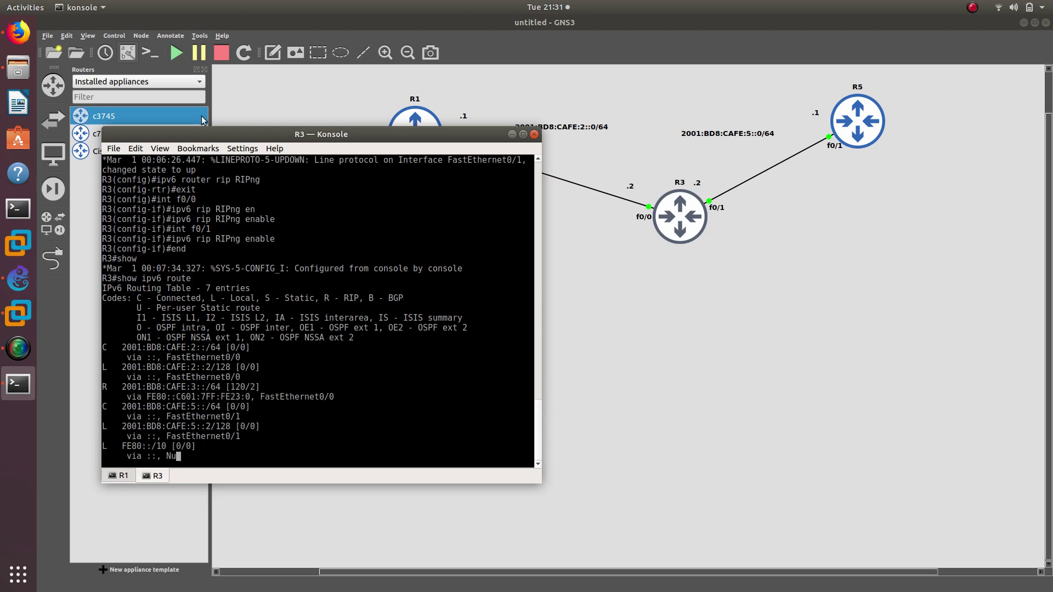
pyautogui.moveTo(261, 144); pyautogui.dragTo(756, 135)
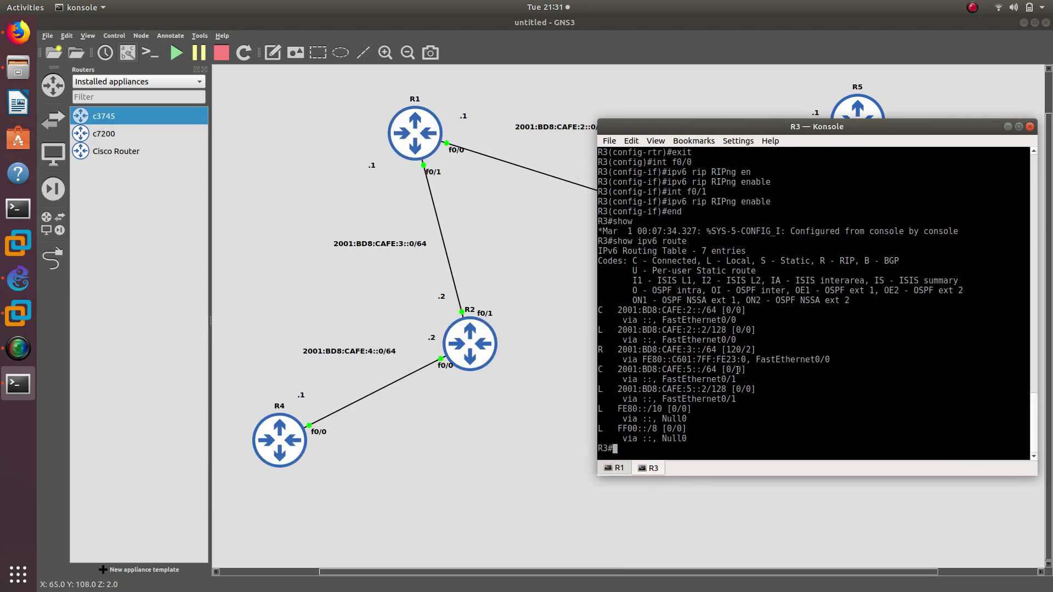
pyautogui.moveTo(617, 349); pyautogui.dragTo(694, 354)
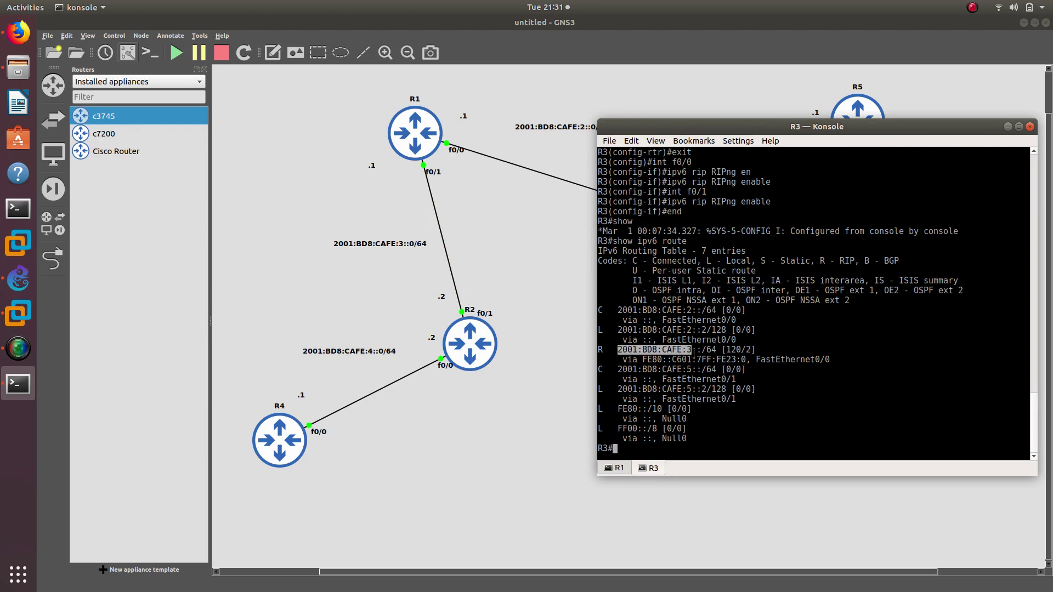
pyautogui.click(688, 349)
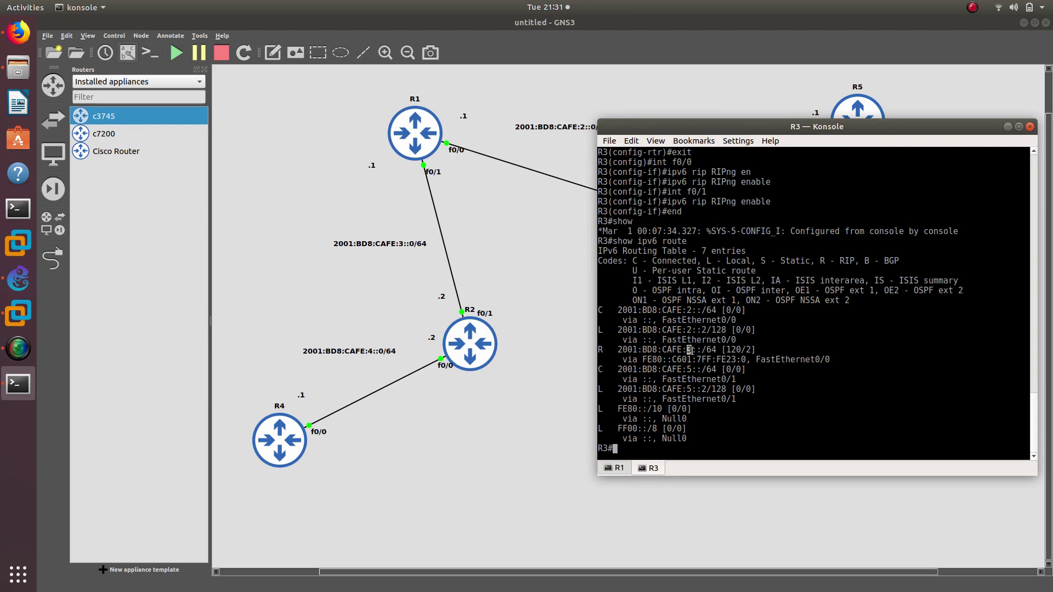
pyautogui.moveTo(674, 124); pyautogui.dragTo(138, 87)
# Open a console on R5 and enable IPv6 unicast routing in global configuration
pyautogui.rightClick(872, 117)
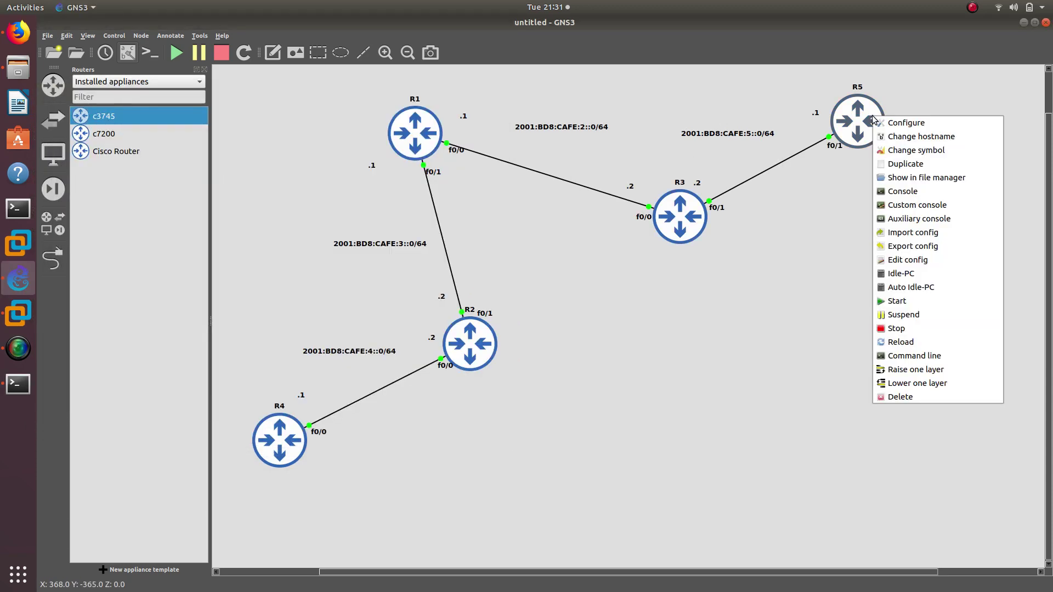
pyautogui.click(910, 191)
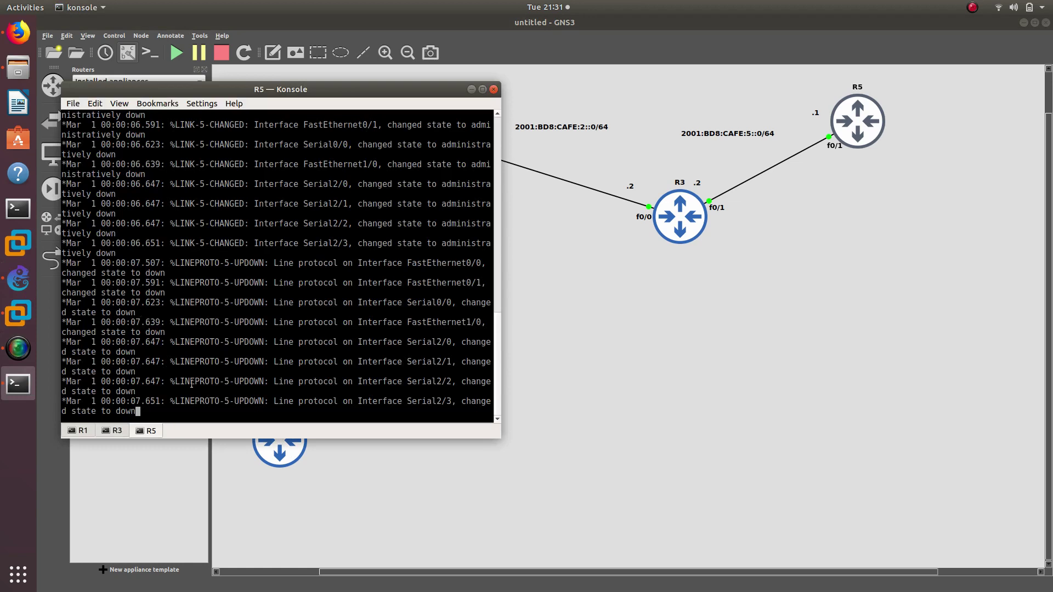
pyautogui.press('Return')
pyautogui.write('config t')
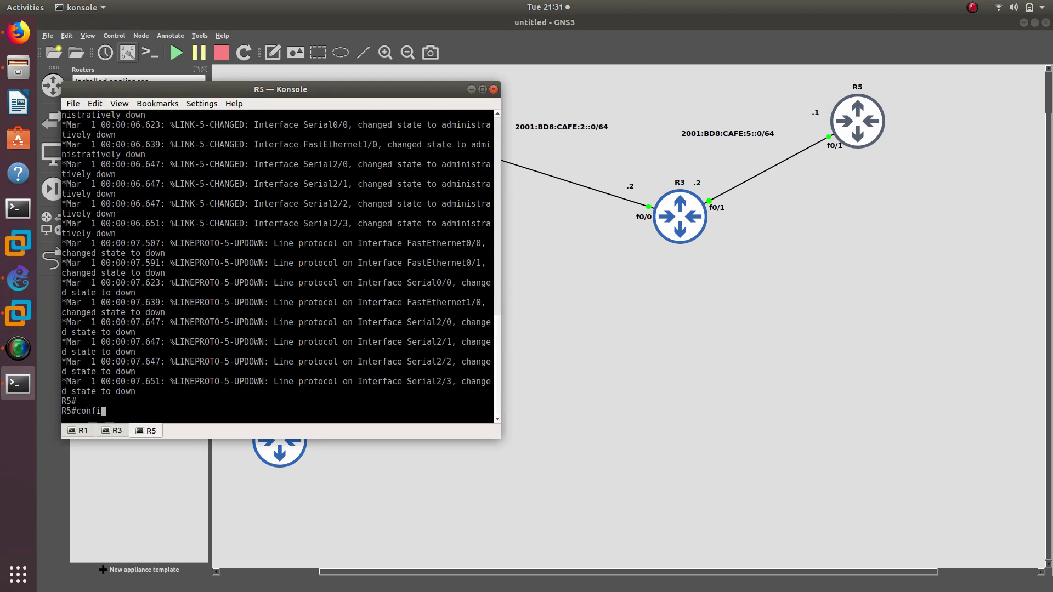
pyautogui.press('Return')
pyautogui.write('ipv6 un')
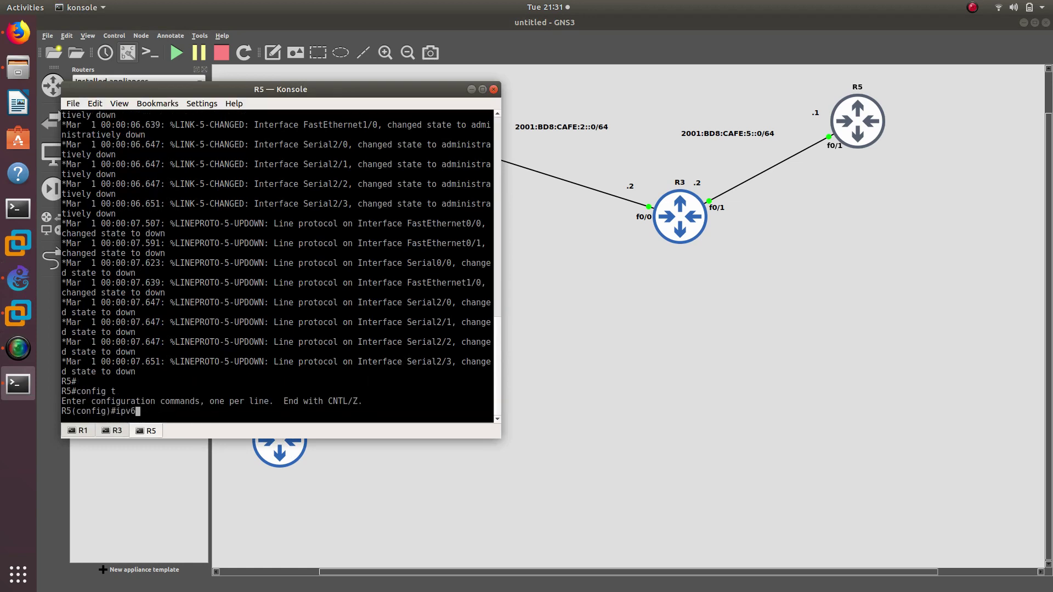
pyautogui.press('Tab')
pyautogui.press('Return')
pyautogui.press('Return')
# Assign IPv6 address 2001:BD8:CAFE:5::1/64 to R5's FastEthernet0/1
pyautogui.write('int')
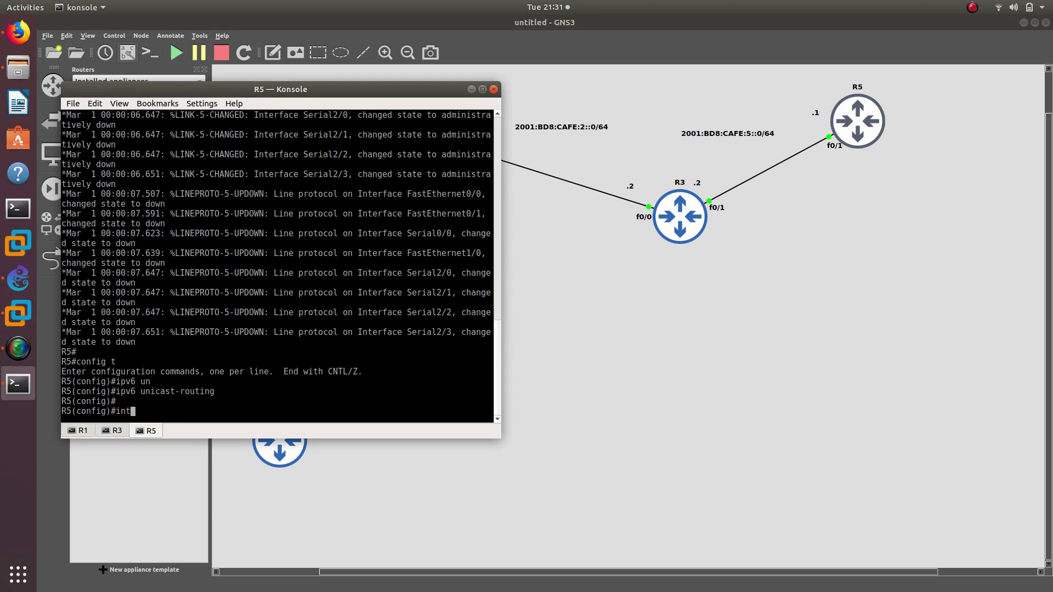
pyautogui.write(' f0/1')
pyautogui.press('Return')
pyautogui.write('ip af')
pyautogui.press('BackSpace')
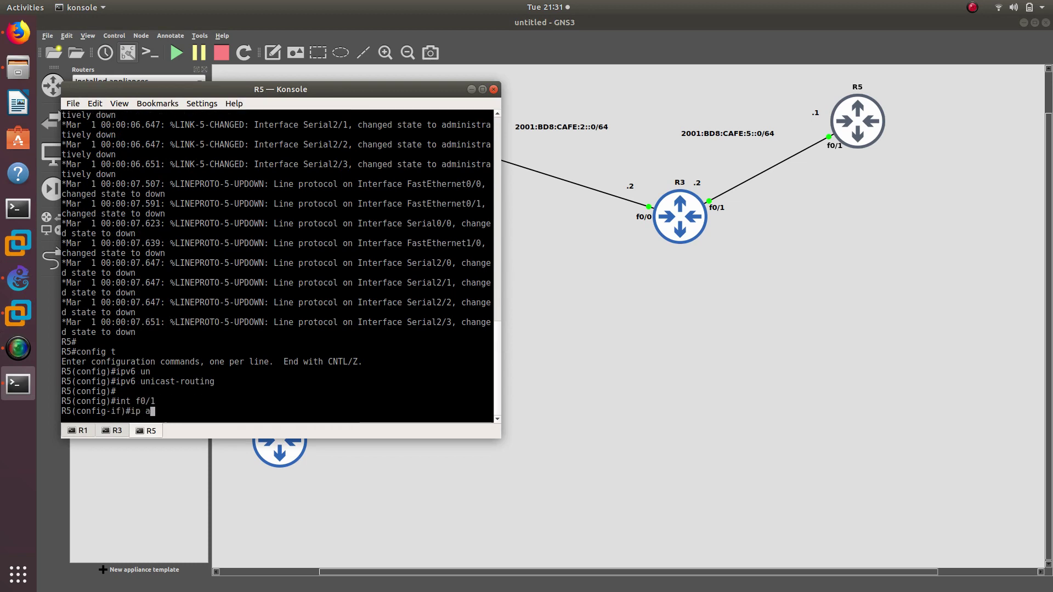
pyautogui.write('d')
pyautogui.press('Tab')
pyautogui.write('d')
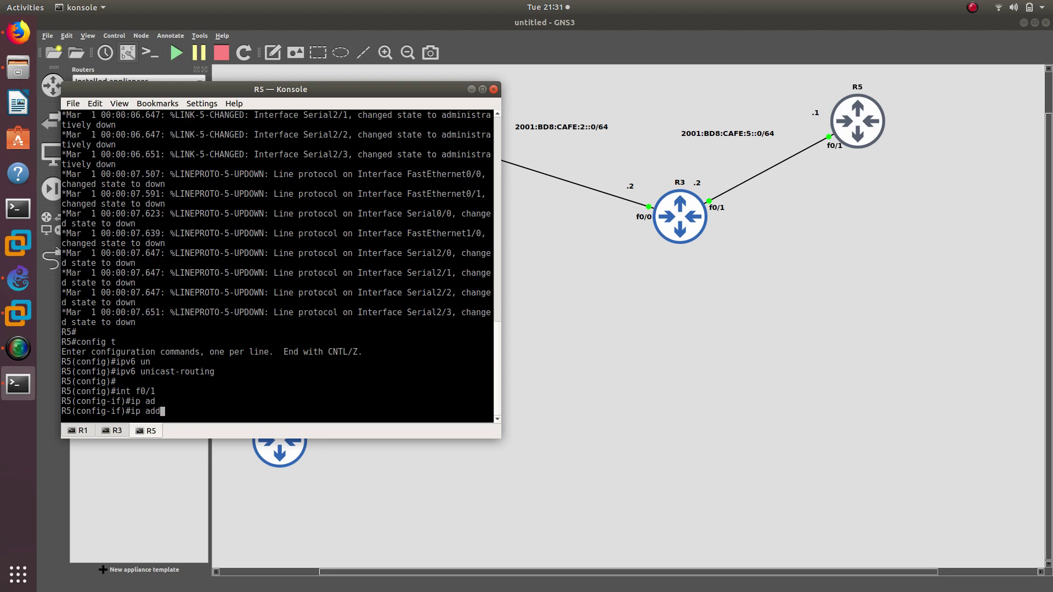
pyautogui.press('Tab')
pyautogui.press('BackSpace')
pyautogui.press('BackSpace')
pyautogui.press('BackSpace')
pyautogui.press('BackSpace')
pyautogui.press('BackSpace')
pyautogui.press('BackSpace')
pyautogui.press('BackSpace')
pyautogui.press('BackSpace')
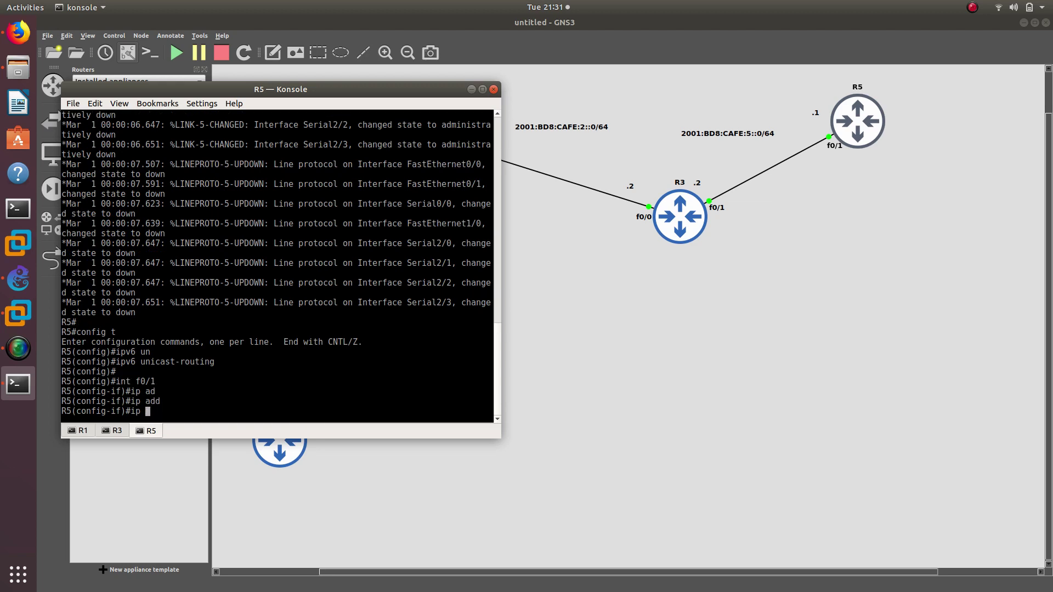
pyautogui.press('BackSpace')
pyautogui.write('v6 add')
pyautogui.press('Tab')
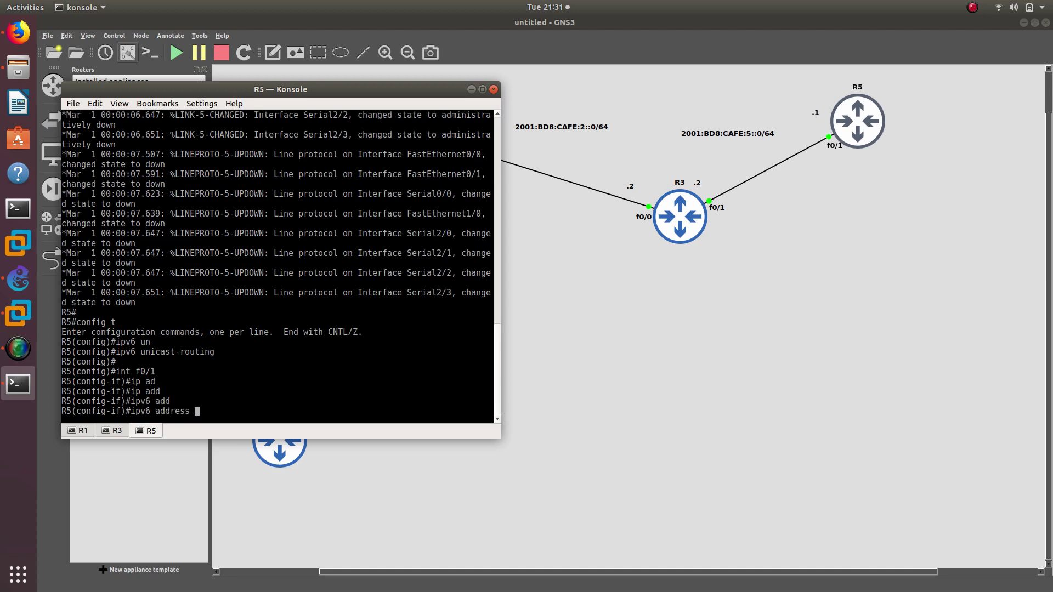
pyautogui.rightClick(221, 409)
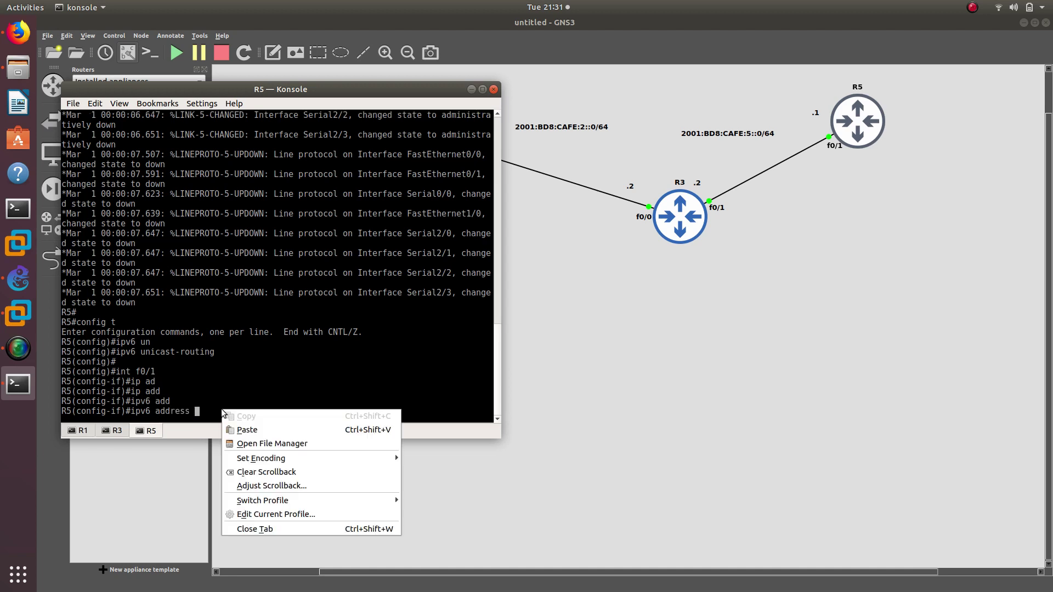
pyautogui.click(245, 428)
pyautogui.press('Left')
pyautogui.press('Left')
pyautogui.press('Left')
pyautogui.press('Left')
pyautogui.press('Left')
pyautogui.press('Left')
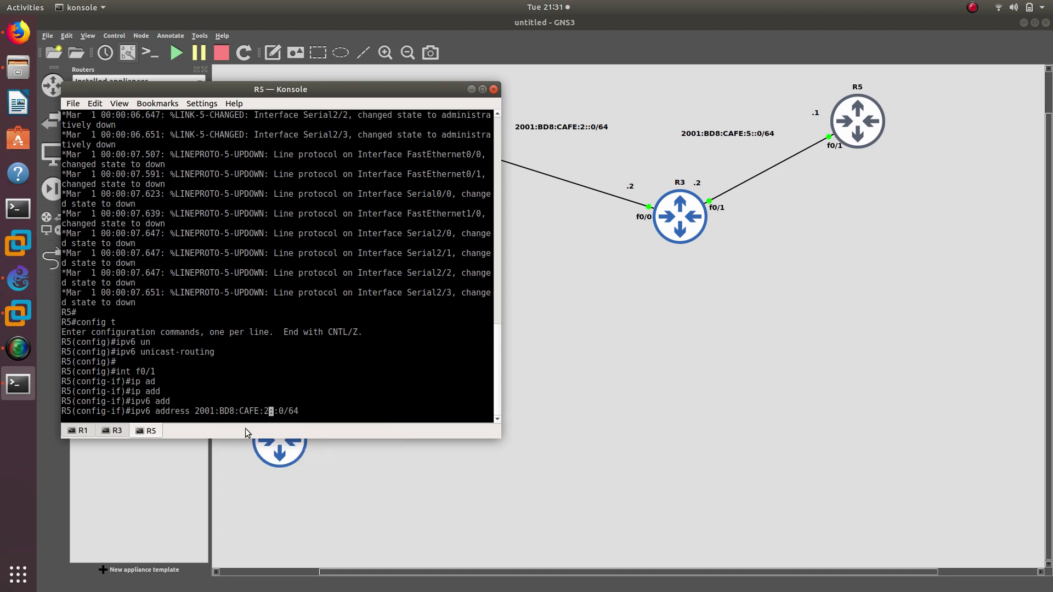
pyautogui.press('BackSpace')
pyautogui.write('5')
pyautogui.press('Right')
pyautogui.press('Right')
pyautogui.press('Right')
pyautogui.press('BackSpace')
pyautogui.write('1')
pyautogui.press('Return')
# Bring FastEthernet0/1 up with no shutdown and return to global configuration
pyautogui.write('no sh')
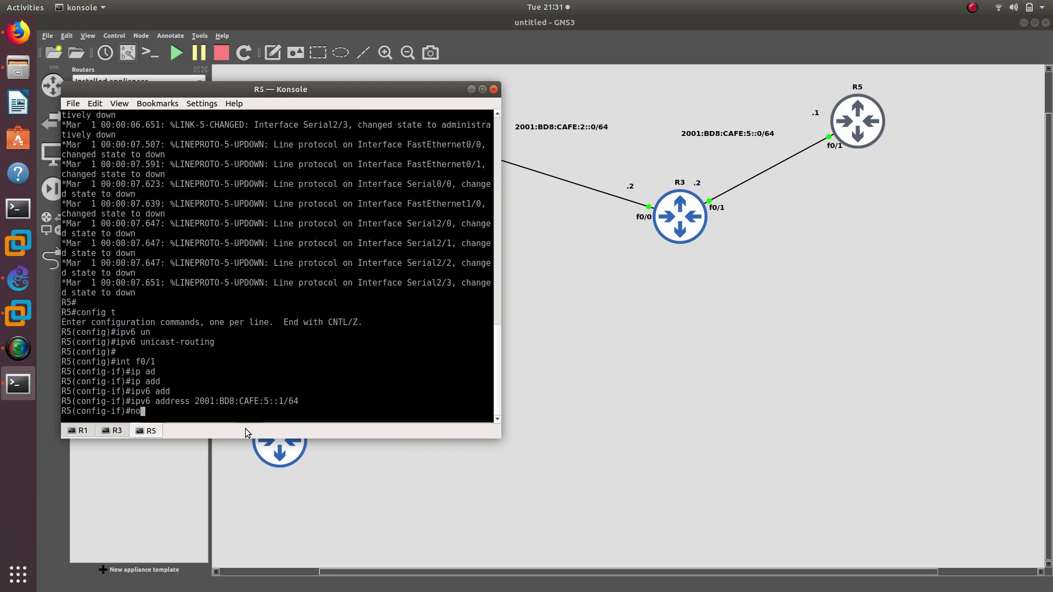
pyautogui.press('Tab')
pyautogui.press('Return')
pyautogui.press('Return')
pyautogui.press('Return')
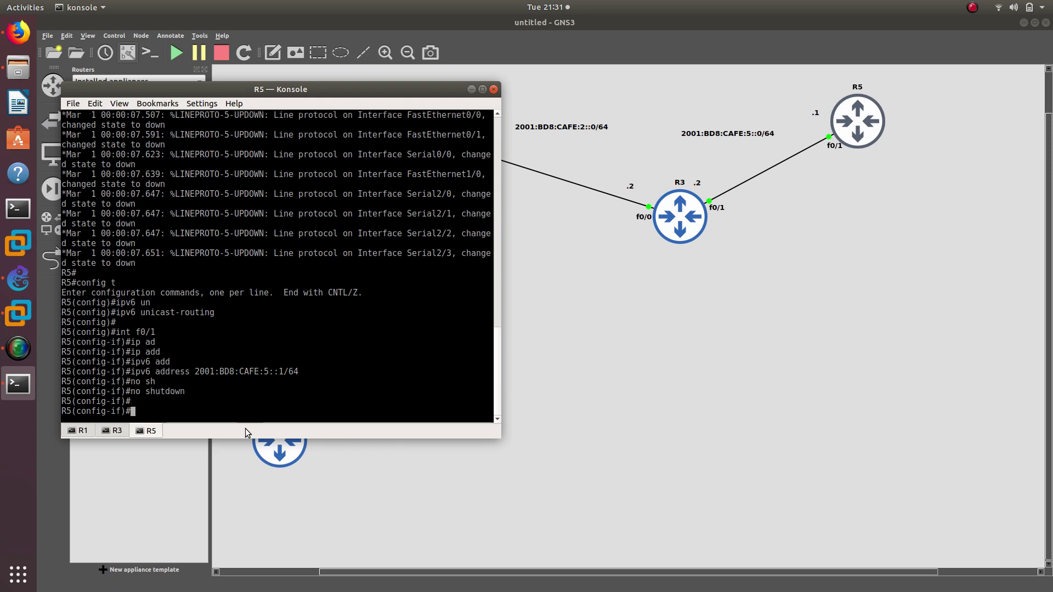
pyautogui.write('exi')
pyautogui.press('Return')
# Start the IPv6 RIP process named RIPng on R5
pyautogui.write('ipv6 ruo')
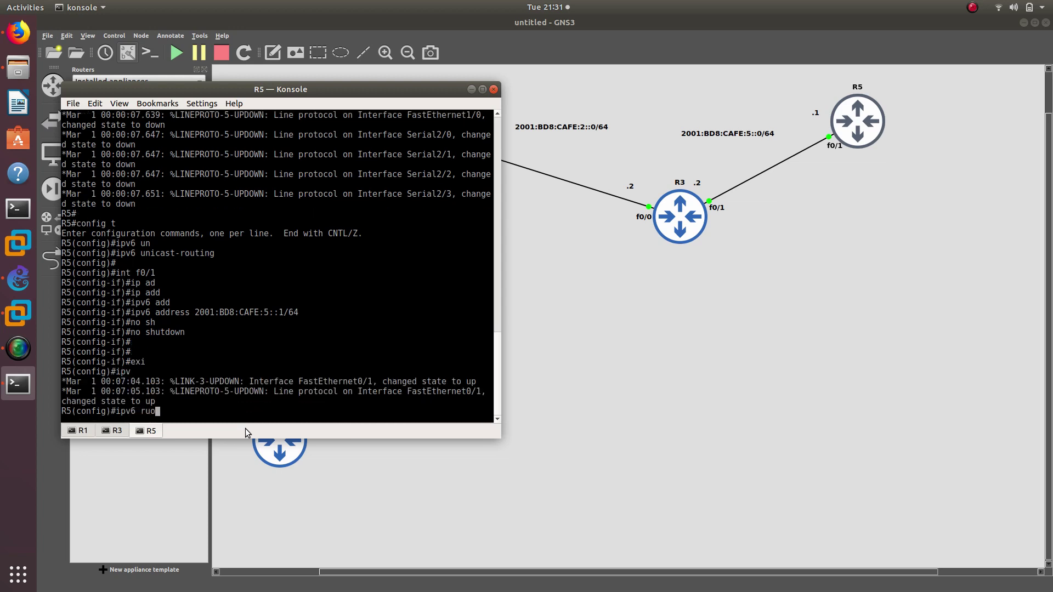
pyautogui.write('ut')
pyautogui.press('BackSpace')
pyautogui.press('BackSpace')
pyautogui.press('BackSpace')
pyautogui.press('BackSpace')
pyautogui.write('outer rip RIPng')
pyautogui.press('Return')
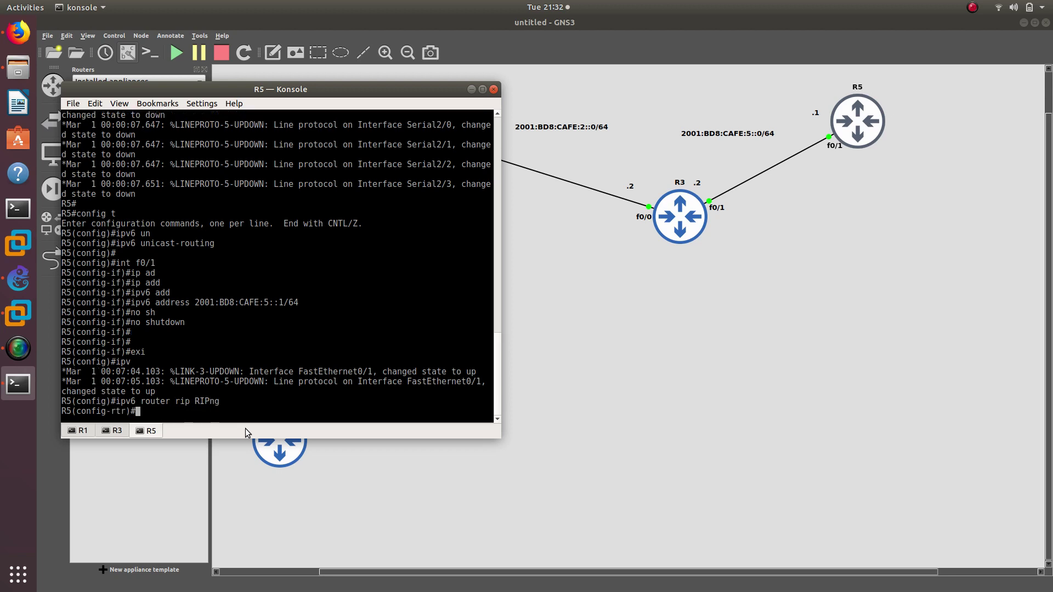
pyautogui.write('exit')
pyautogui.press('Return')
# Enable RIPng on FastEthernet0/1 with 'ipv6 rip RIPng enable', then exit the interface
pyautogui.write('int f')
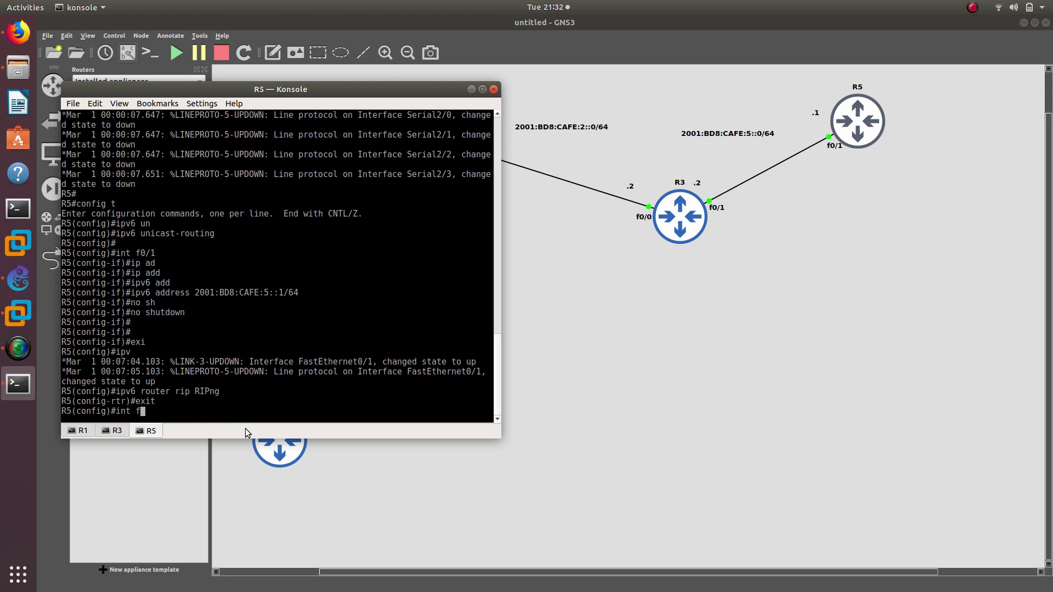
pyautogui.write('0/1')
pyautogui.press('Return')
pyautogui.write('ip')
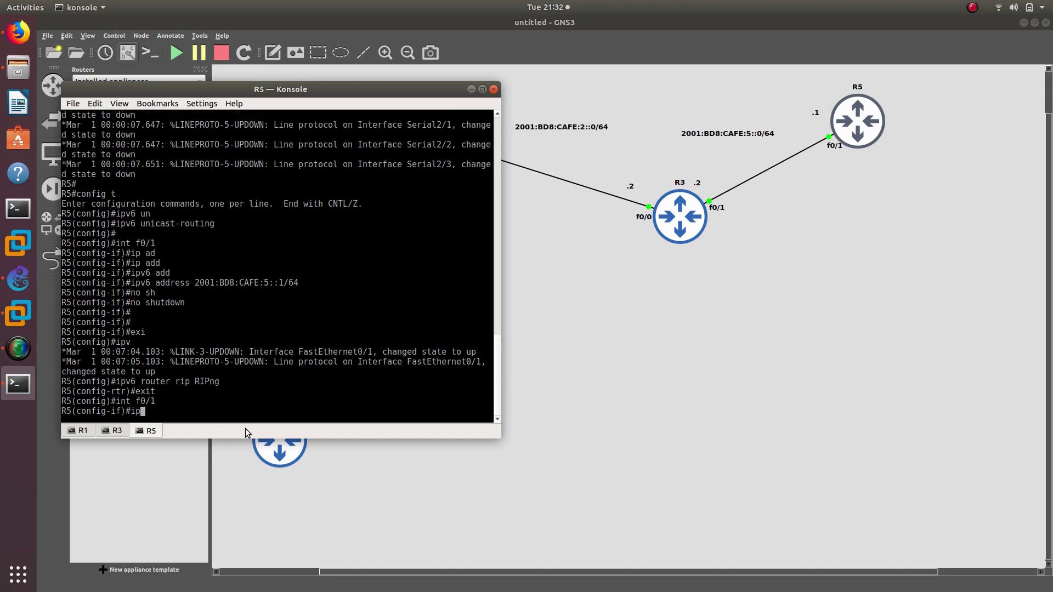
pyautogui.write('v6 rip ')
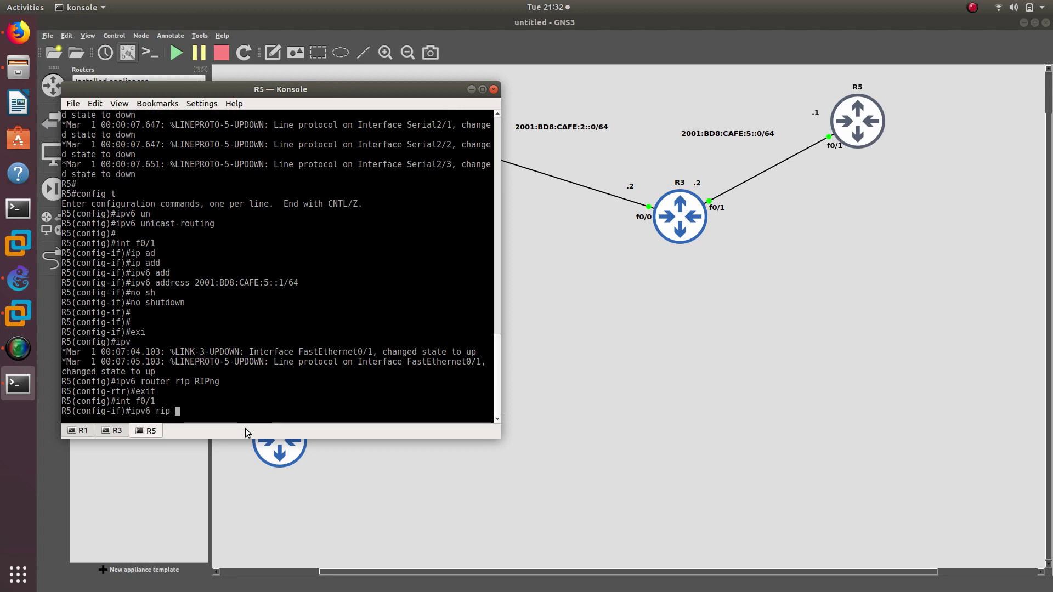
pyautogui.write('RIPng e')
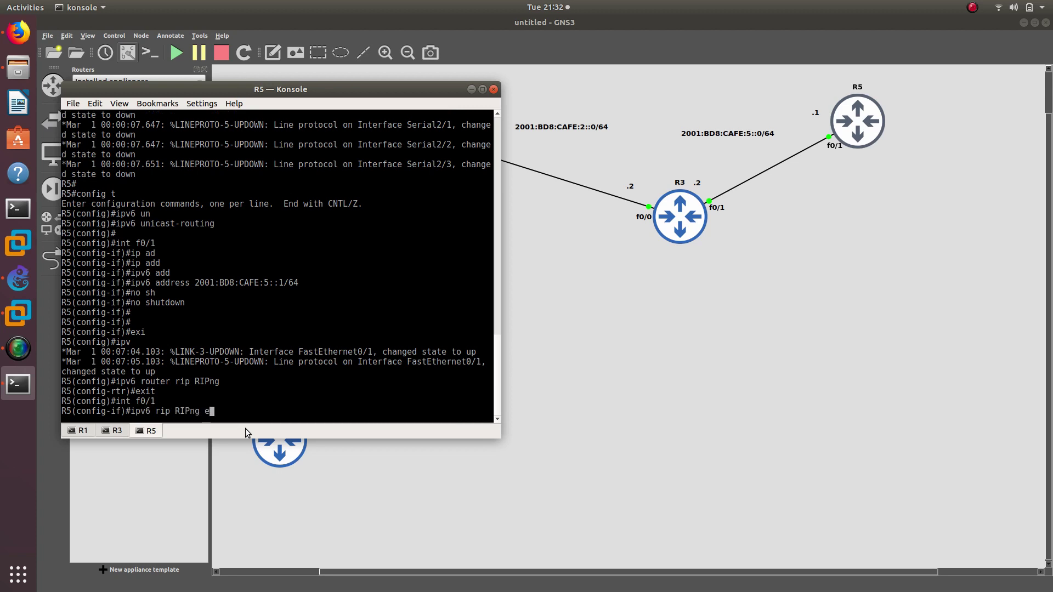
pyautogui.write('n')
pyautogui.press('Tab')
pyautogui.press('Return')
pyautogui.write('e')
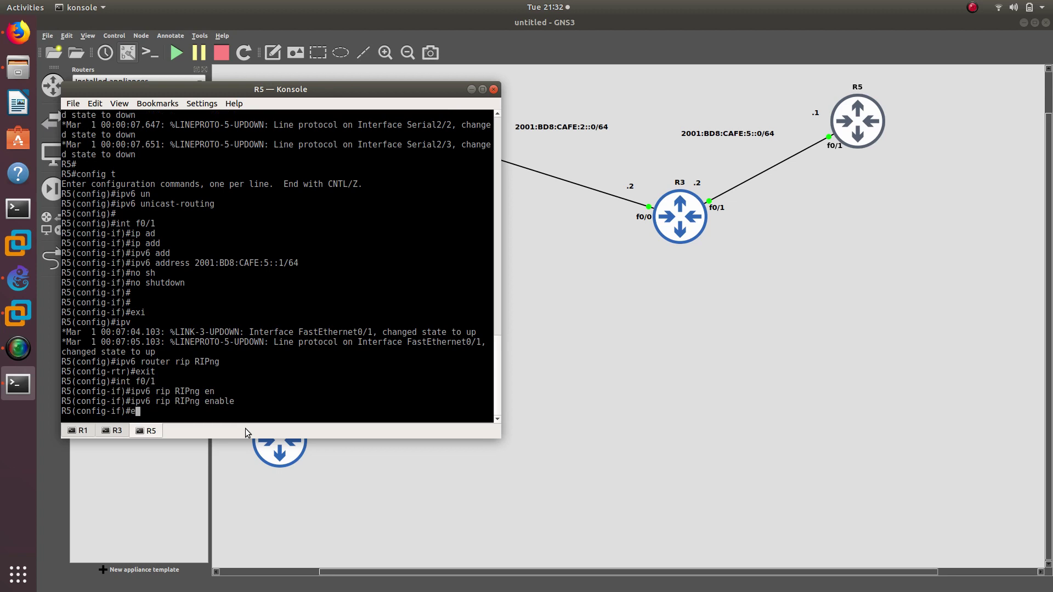
pyautogui.write('xit')
pyautogui.press('Return')
pyautogui.press('Return')
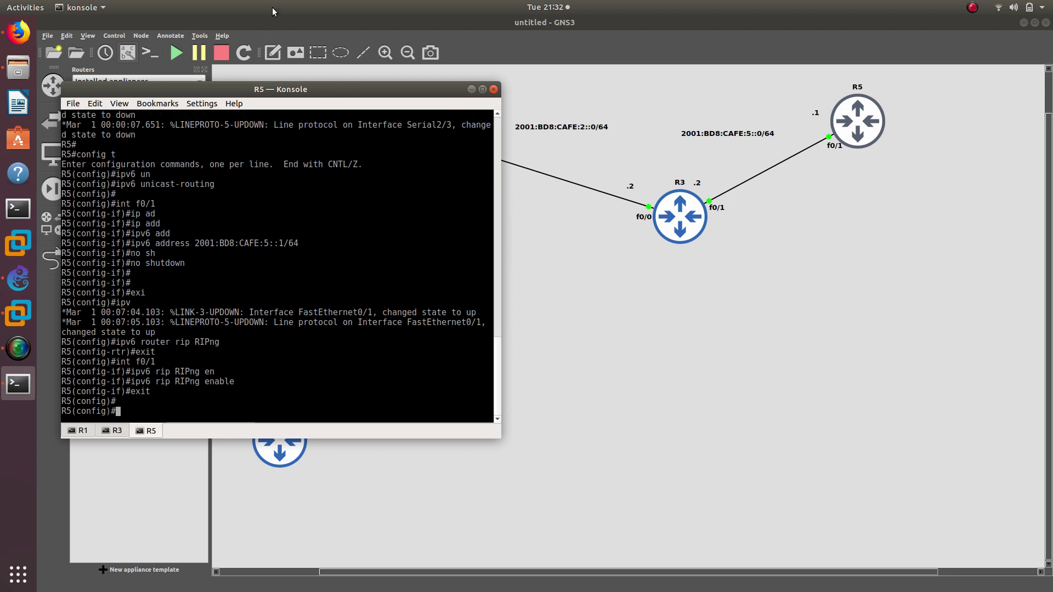
# Show R5's IPv6 routing table and highlight the RIP routes to CAFE:2 and CAFE:3
pyautogui.moveTo(430, 88); pyautogui.dragTo(855, 243)
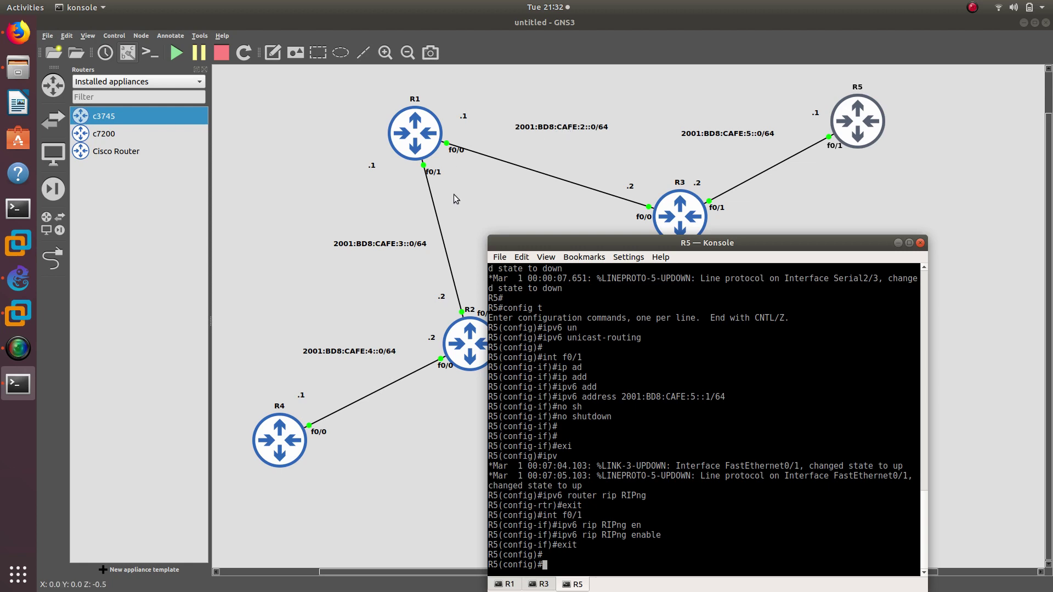
pyautogui.moveTo(548, 247); pyautogui.dragTo(200, 106)
pyautogui.write('end')
pyautogui.press('Return')
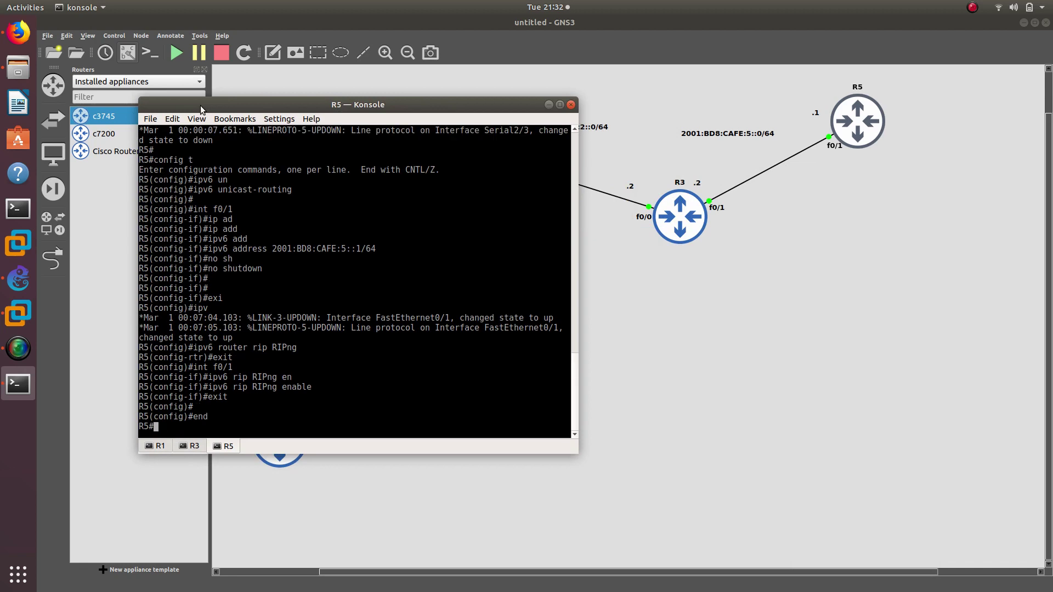
pyautogui.write('show ip')
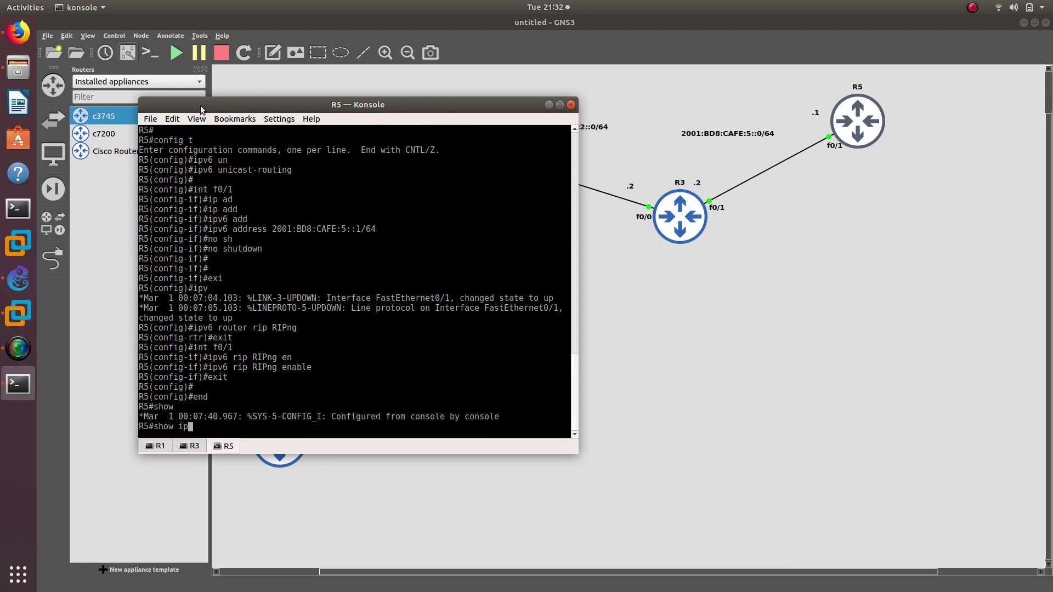
pyautogui.write('v6 route')
pyautogui.press('Return')
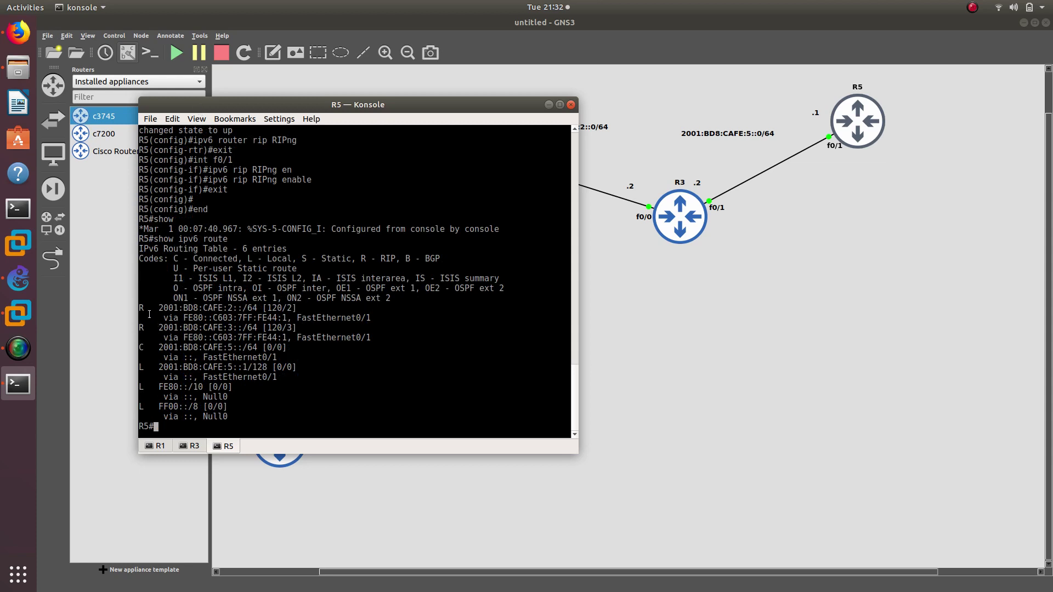
pyautogui.moveTo(224, 323); pyautogui.dragTo(308, 329)
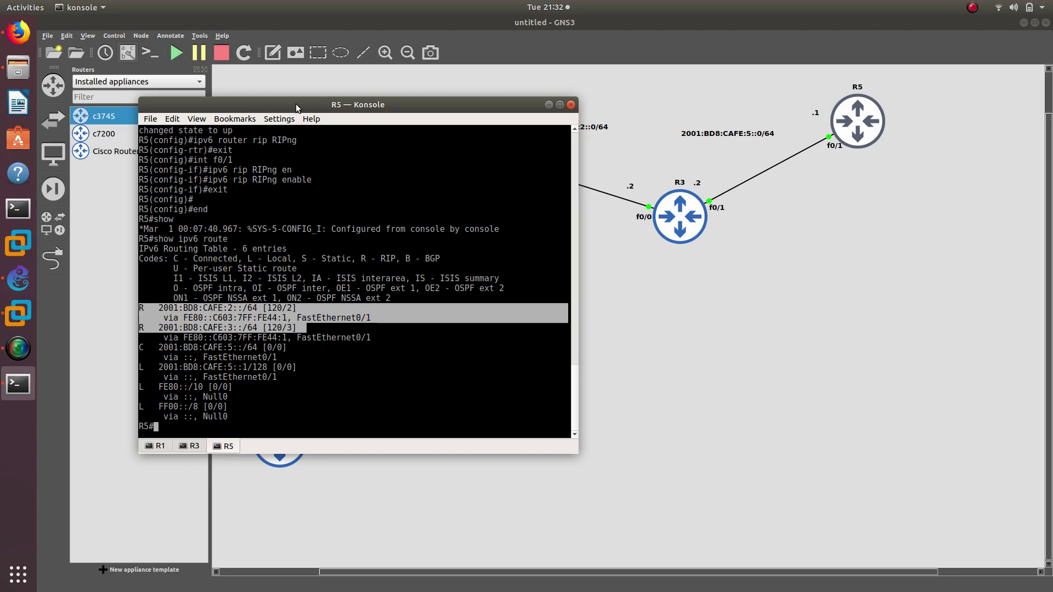
# Move the R5 console aside and open a console on router R2
pyautogui.moveTo(299, 106); pyautogui.dragTo(802, 195)
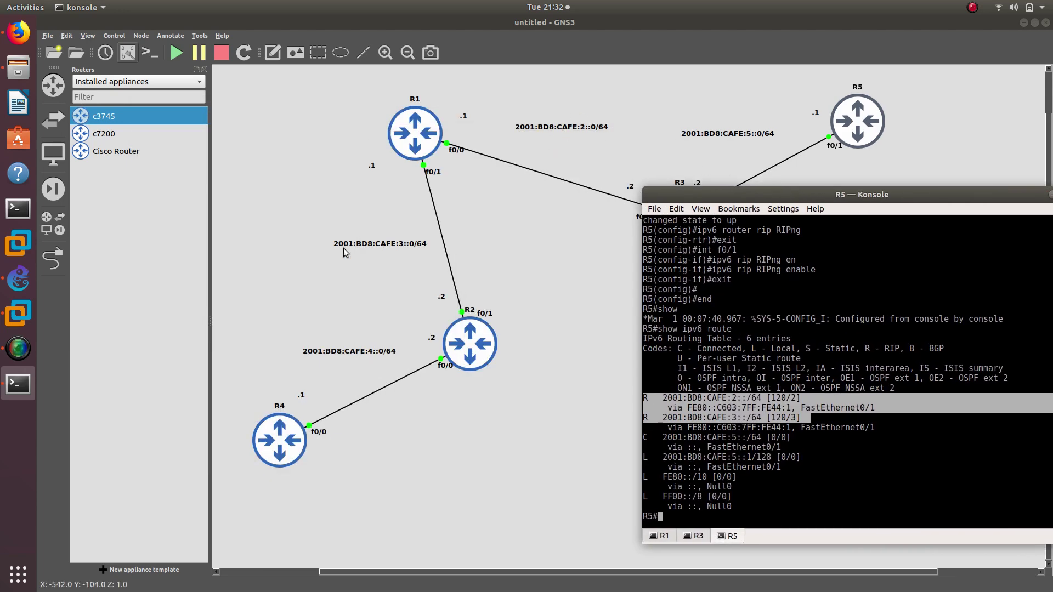
pyautogui.moveTo(666, 194); pyautogui.dragTo(221, 95)
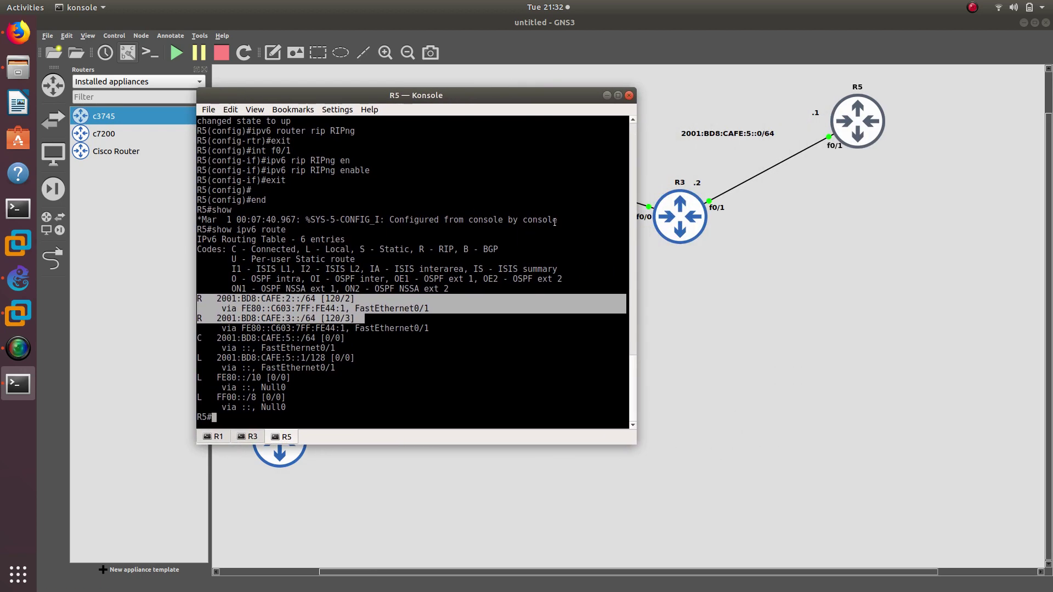
pyautogui.moveTo(452, 108); pyautogui.dragTo(785, 96)
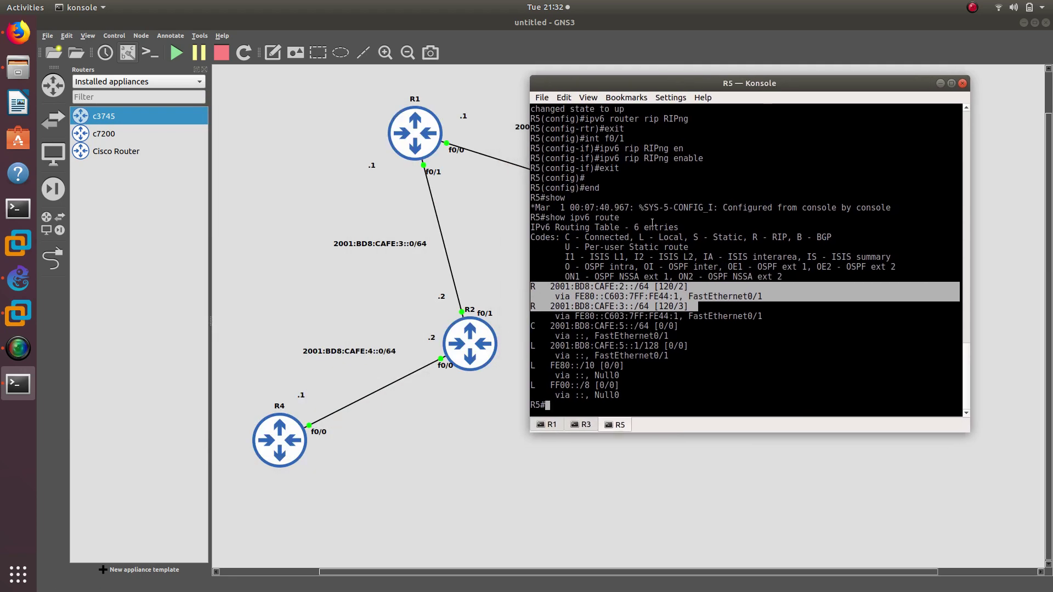
pyautogui.doubleClick(460, 348)
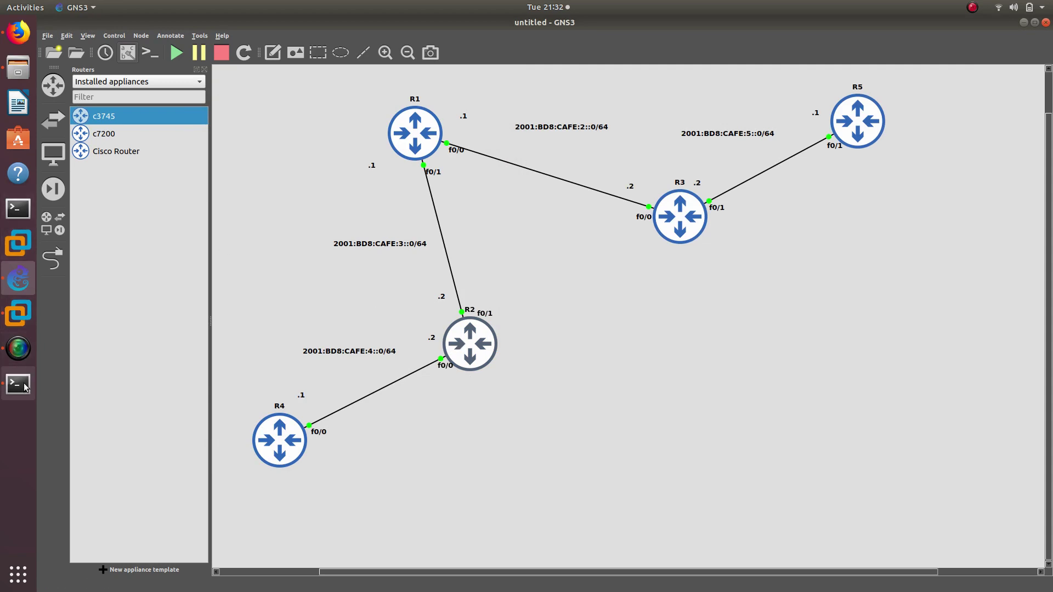
# Enter global configuration on R2 and enable IPv6 unicast routing
pyautogui.moveTo(672, 81); pyautogui.dragTo(707, 78)
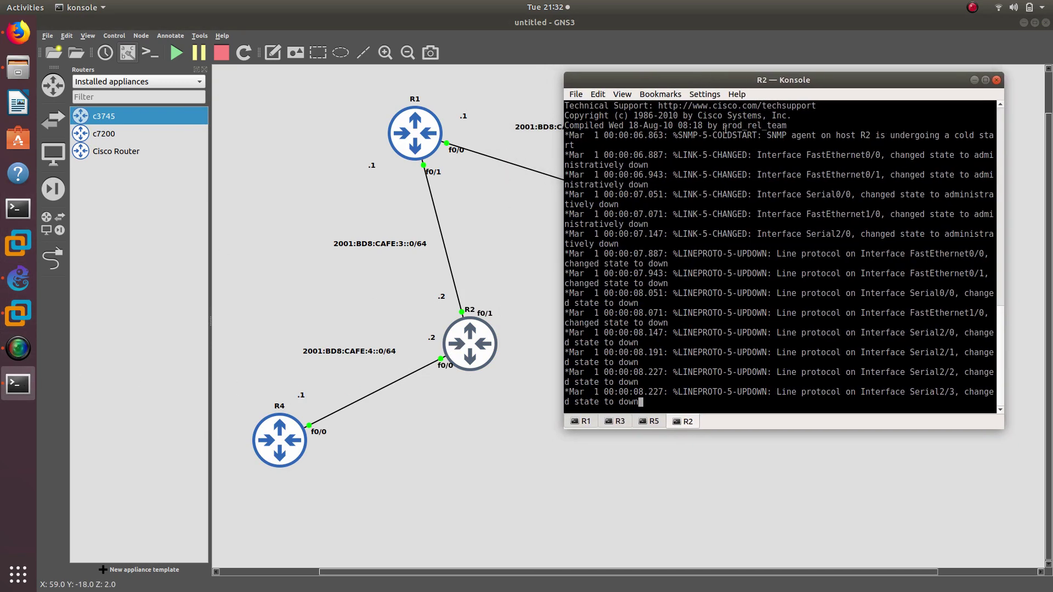
pyautogui.press('Return')
pyautogui.press('Return')
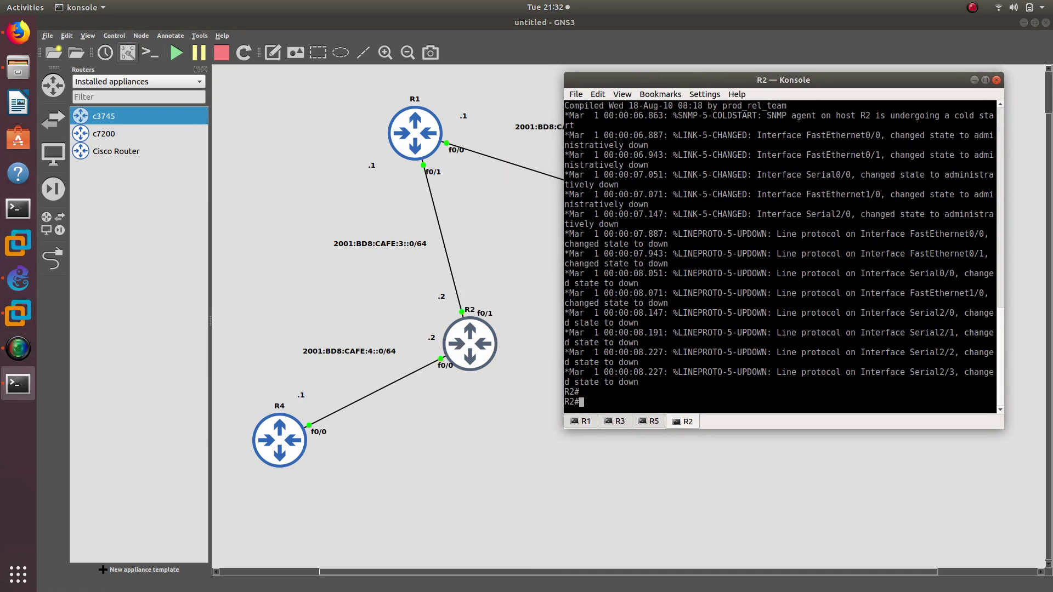
pyautogui.write('config t')
pyautogui.press('BackSpace')
pyautogui.write('t')
pyautogui.press('Return')
pyautogui.write('i')
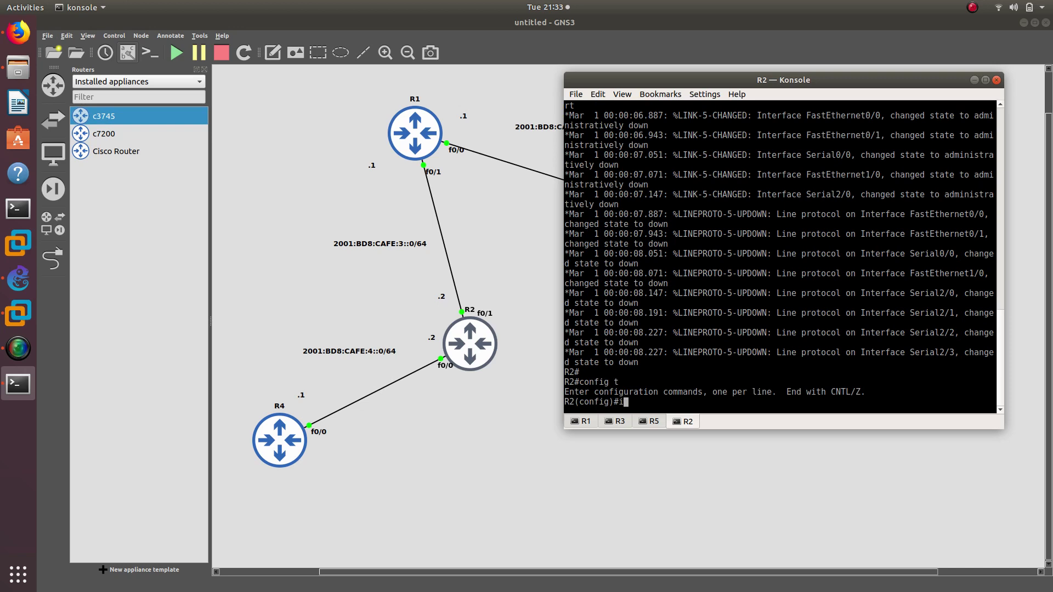
pyautogui.write('pv6 un')
pyautogui.press('Tab')
pyautogui.press('Return')
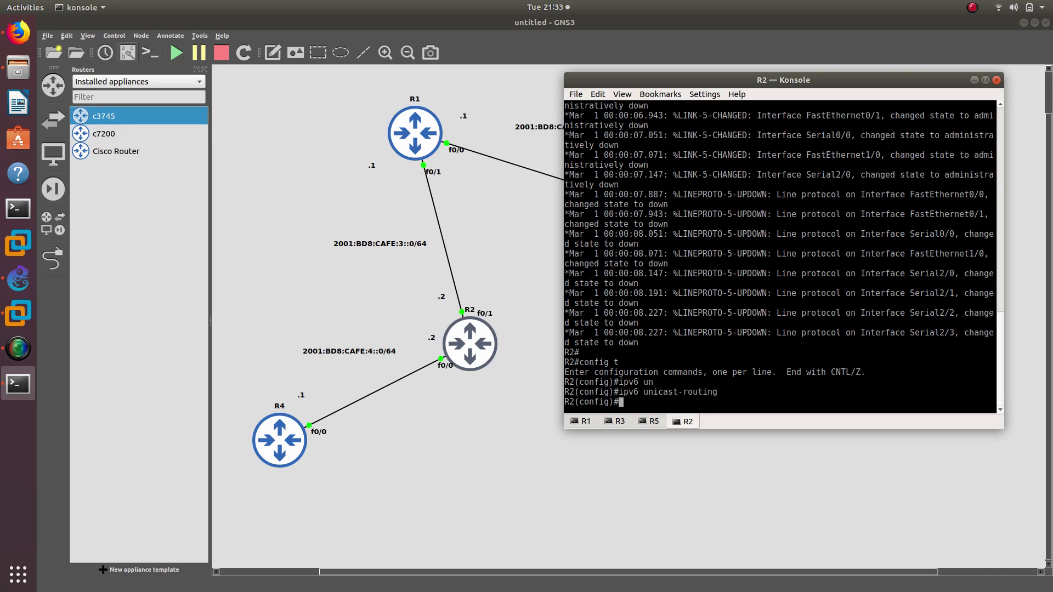
# Address f0/1 as 2001:BD8:CAFE:3::2/64 and bring it up
pyautogui.write('int f0/1')
pyautogui.press('Return')
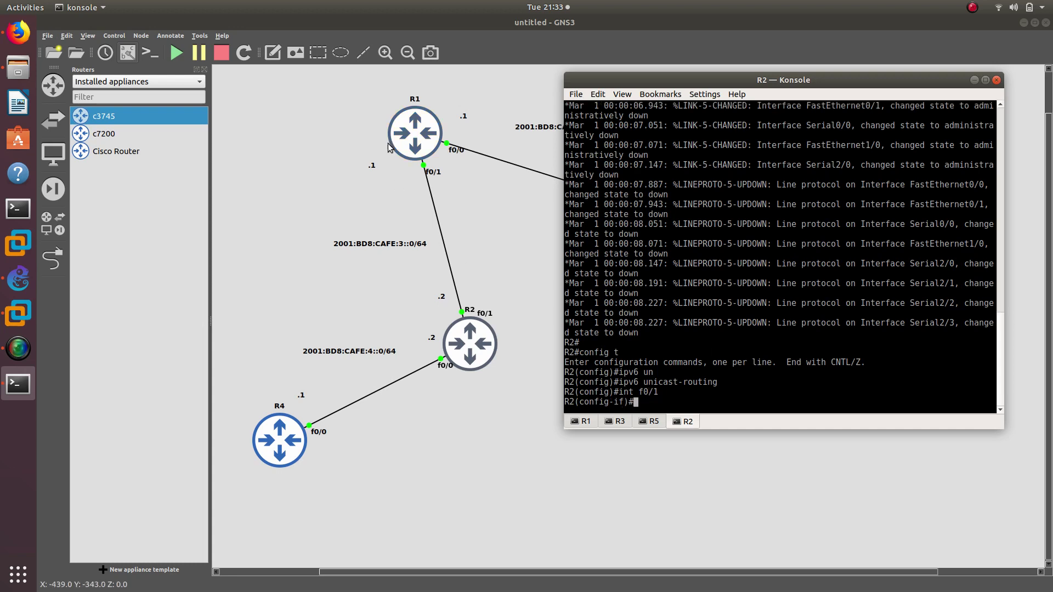
pyautogui.write('ipv6 add')
pyautogui.press('Tab')
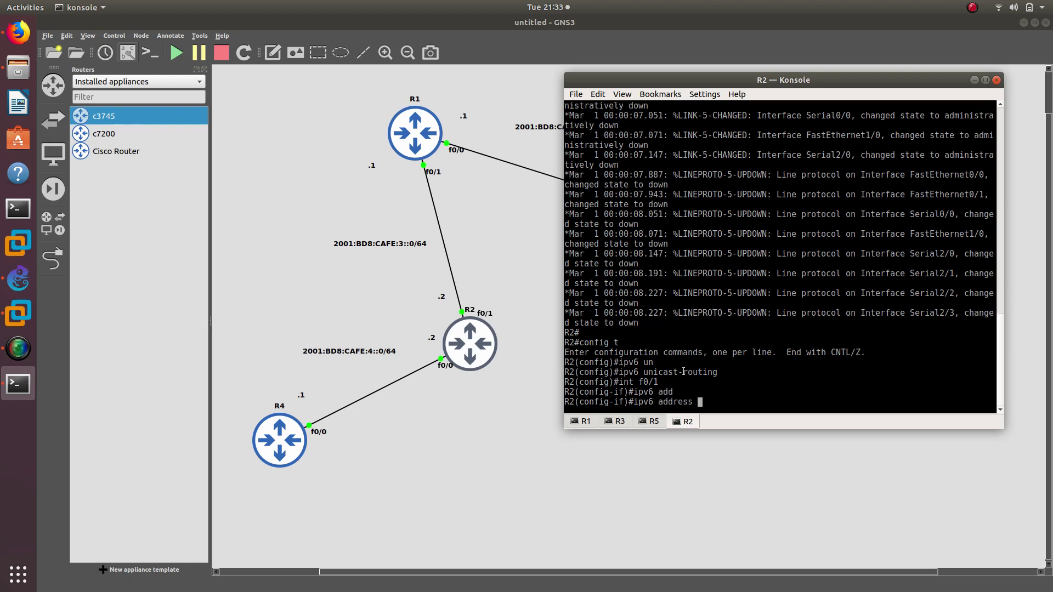
pyautogui.rightClick(721, 413)
pyautogui.click(765, 410)
pyautogui.press('Left')
pyautogui.press('Left')
pyautogui.press('Left')
pyautogui.press('Left')
pyautogui.press('Left')
pyautogui.press('Left')
pyautogui.press('BackSpace')
pyautogui.write('3')
pyautogui.press('Right')
pyautogui.press('Right')
pyautogui.press('Right')
pyautogui.press('BackSpace')
pyautogui.write('2')
pyautogui.press('Return')
pyautogui.write('no shu')
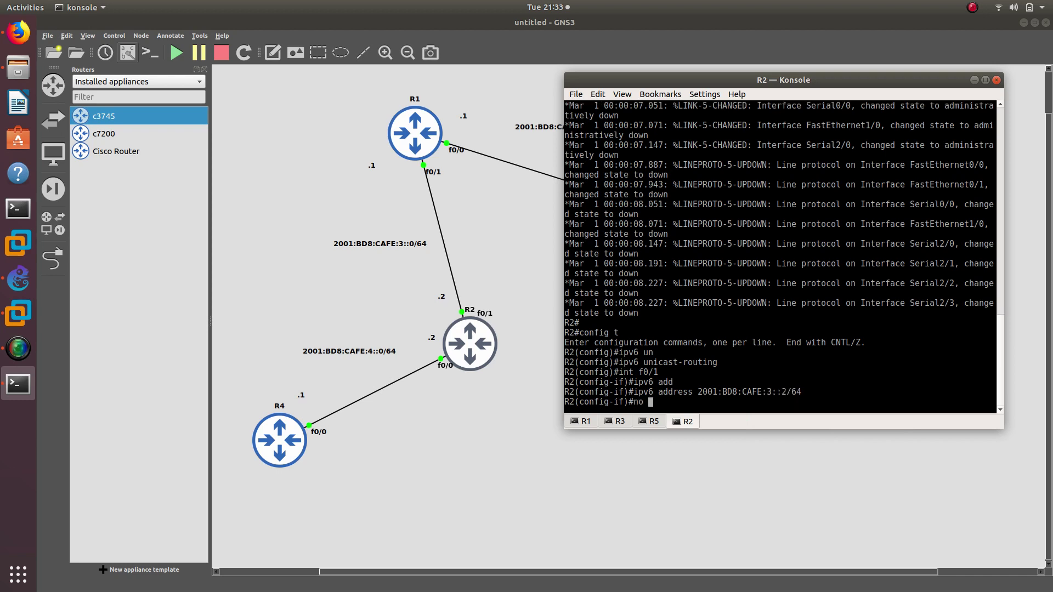
pyautogui.press('Tab')
pyautogui.press('Return')
pyautogui.press('Return')
# Address f0/0 as 2001:BD8:CAFE:4::2/64, bring it up, and return to global configuration
pyautogui.press('Up')
pyautogui.press('Up')
pyautogui.press('Up')
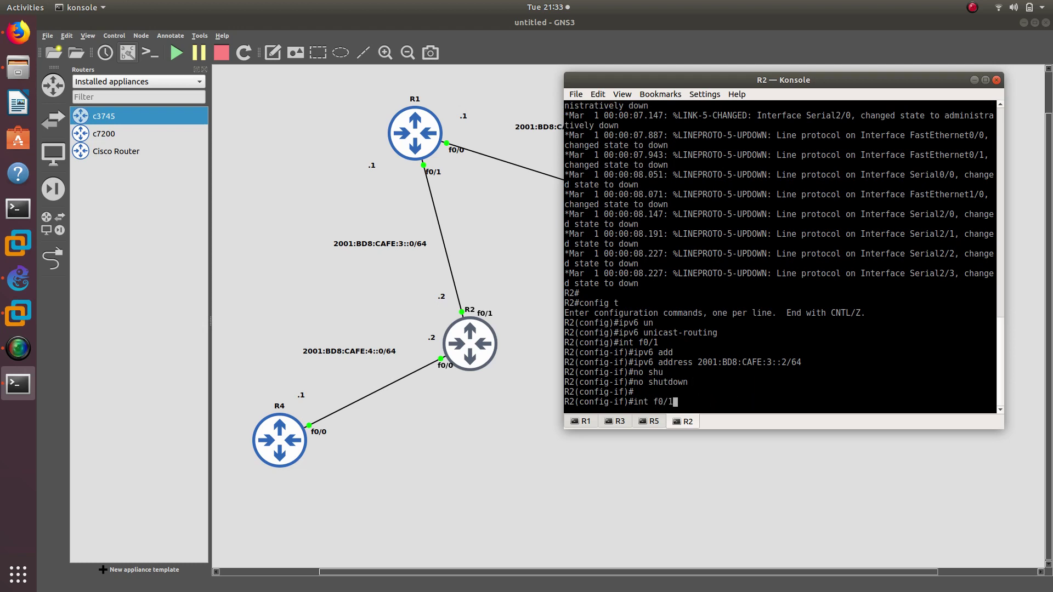
pyautogui.press('BackSpace')
pyautogui.write('0')
pyautogui.press('Return')
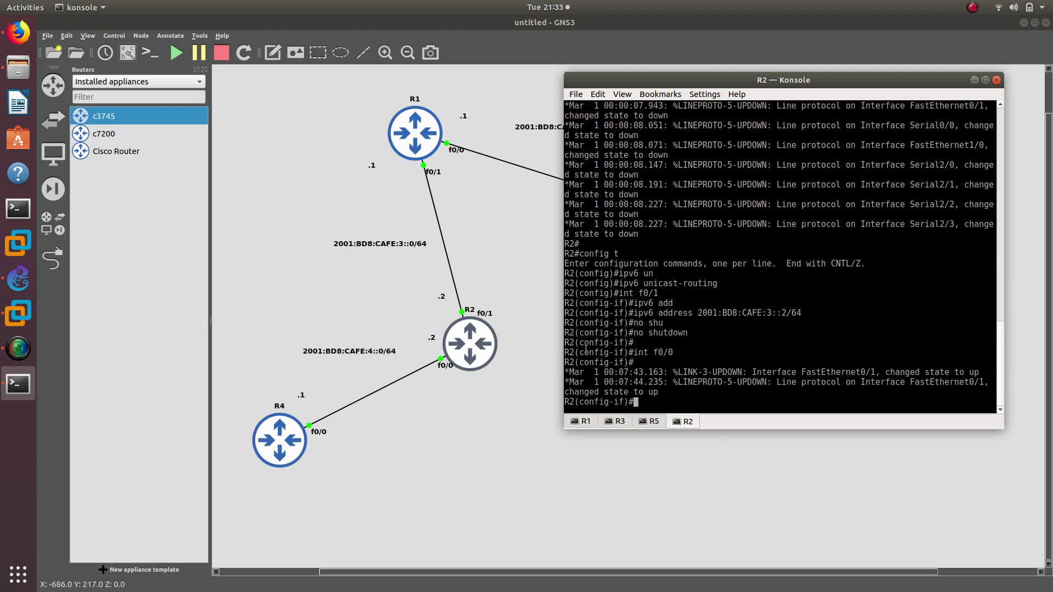
pyautogui.press('Up')
pyautogui.press('Up')
pyautogui.press('Up')
pyautogui.press('Up')
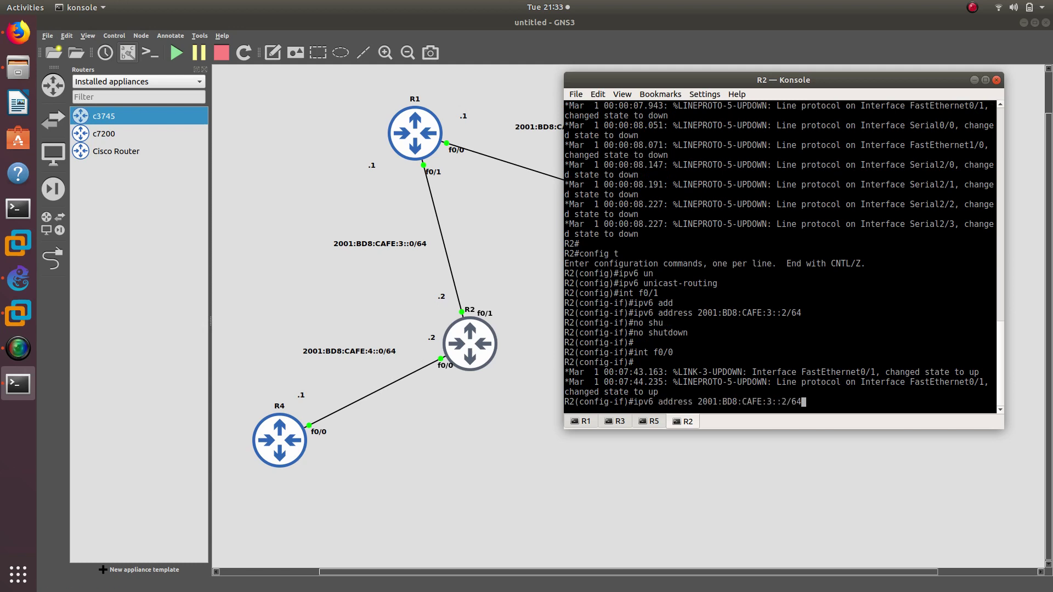
pyautogui.press('Left')
pyautogui.press('Left')
pyautogui.press('Left')
pyautogui.press('Left')
pyautogui.press('Left')
pyautogui.press('Left')
pyautogui.press('BackSpace')
pyautogui.write('4')
pyautogui.press('Return')
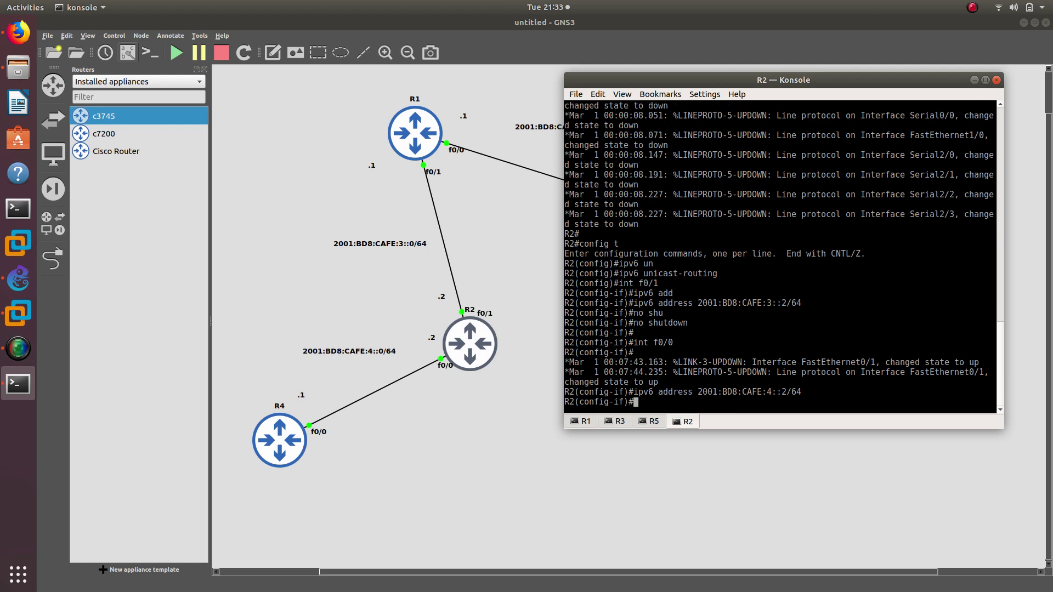
pyautogui.write('no shu')
pyautogui.press('Tab')
pyautogui.press('Return')
pyautogui.press('Return')
pyautogui.write('exi')
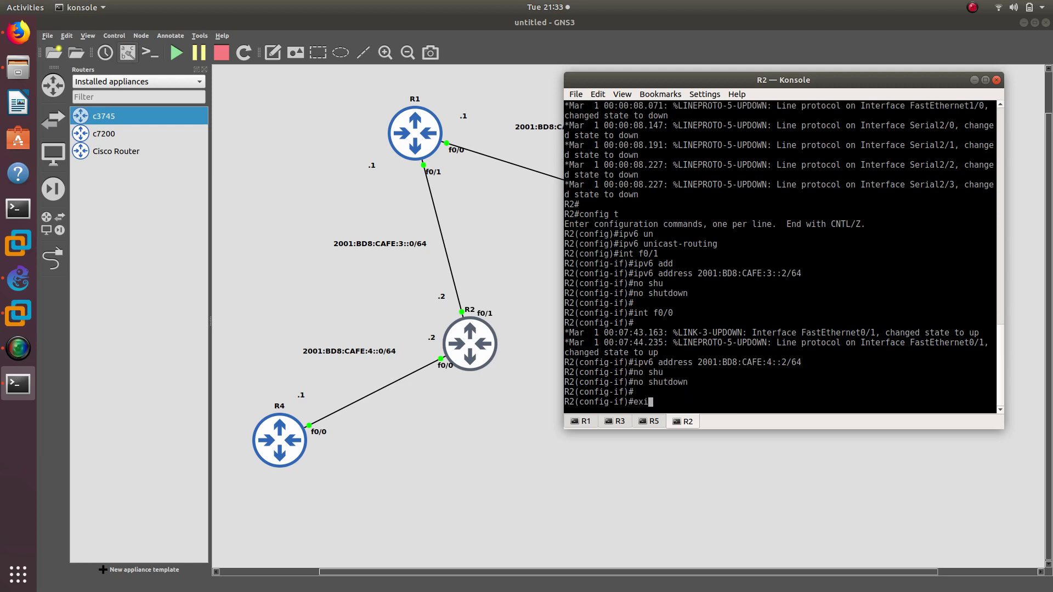
pyautogui.press('Return')
pyautogui.press('Return')
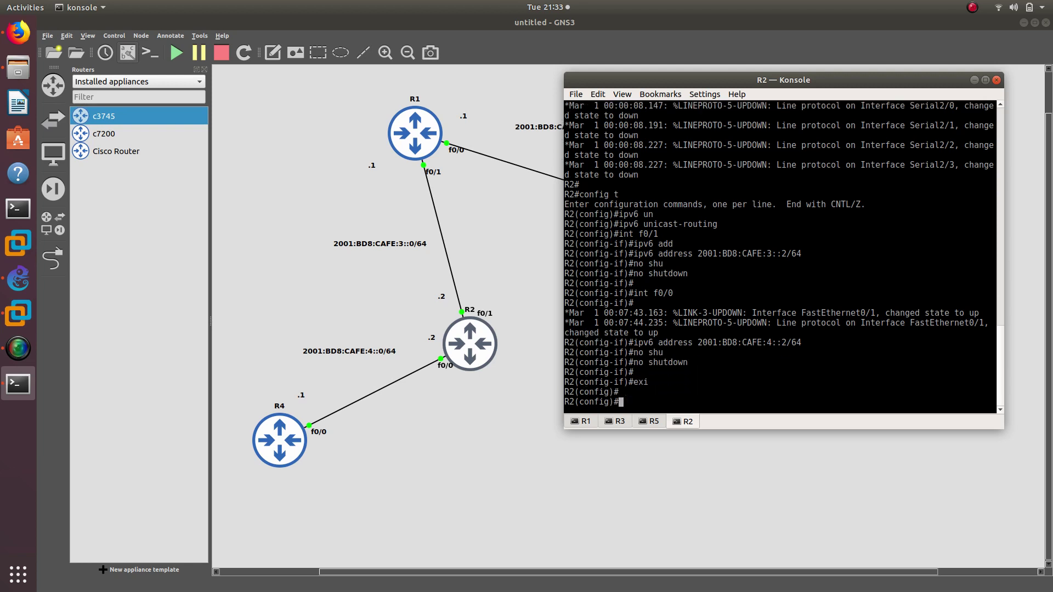
pyautogui.write('ip')
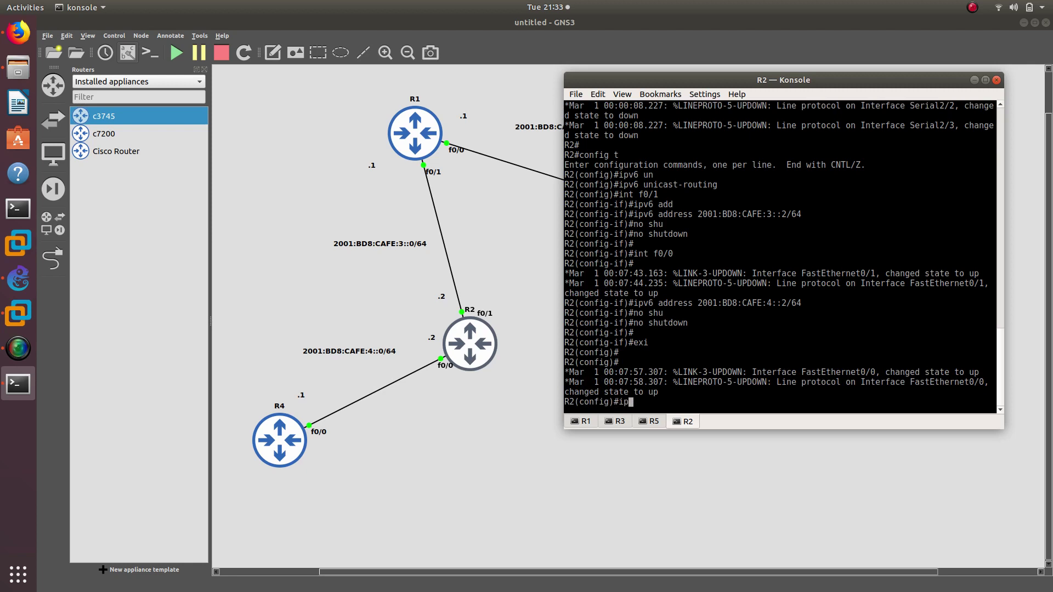
pyautogui.write('v6 ru')
# Create the RIPng routing process on R2 and enable it on f0/0
pyautogui.press('BackSpace')
pyautogui.write('outer rip RIPng')
pyautogui.press('Return')
pyautogui.write('int ')
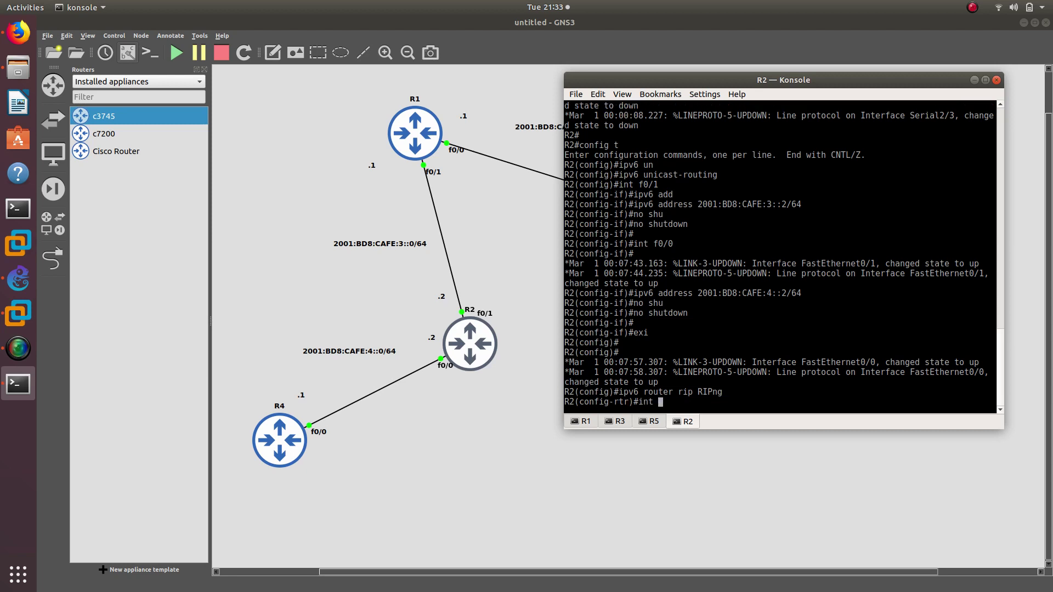
pyautogui.write('f0/0')
pyautogui.press('Return')
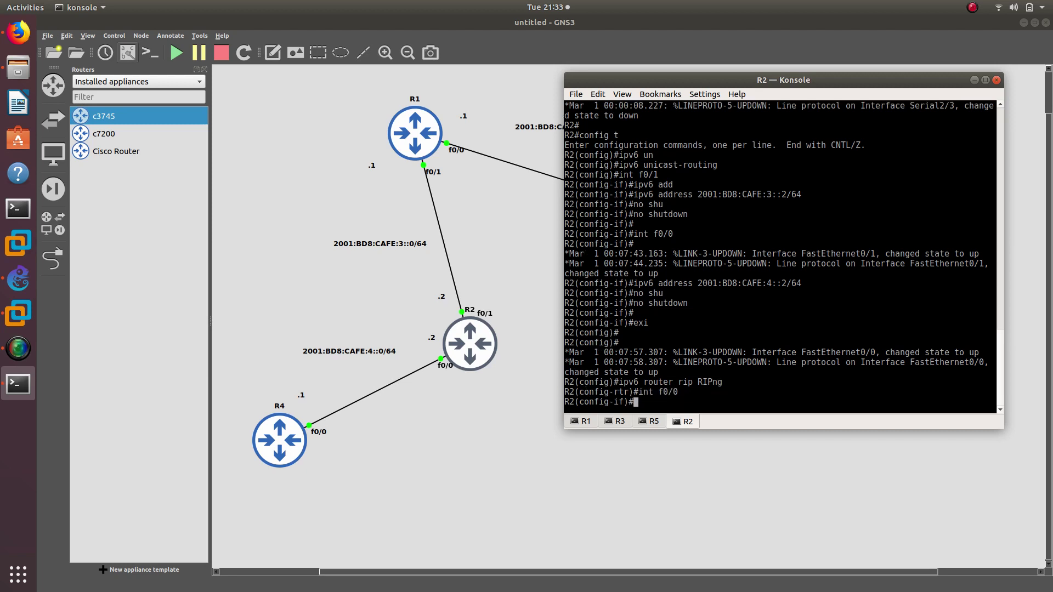
pyautogui.write('ipv6 rip RIPng en')
pyautogui.press('Tab')
pyautogui.press('Return')
pyautogui.write('int f0/0')
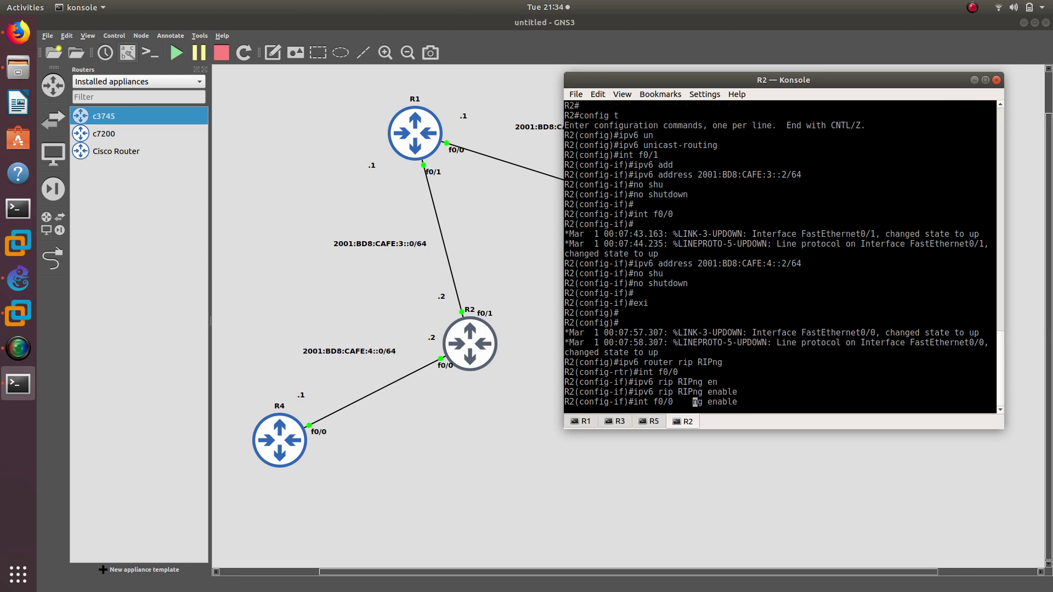
# Enable RIPng on f0/1 as well, then exit to privileged mode
pyautogui.press('BackSpace')
pyautogui.write('1')
pyautogui.press('Return')
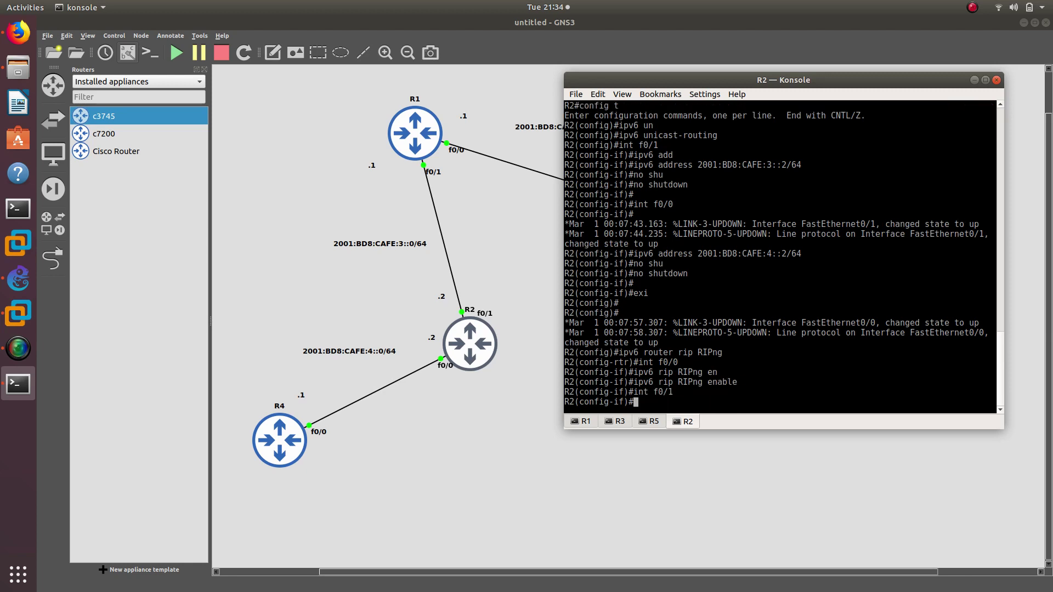
pyautogui.press('Up')
pyautogui.press('Up')
pyautogui.press('Return')
pyautogui.write('exit')
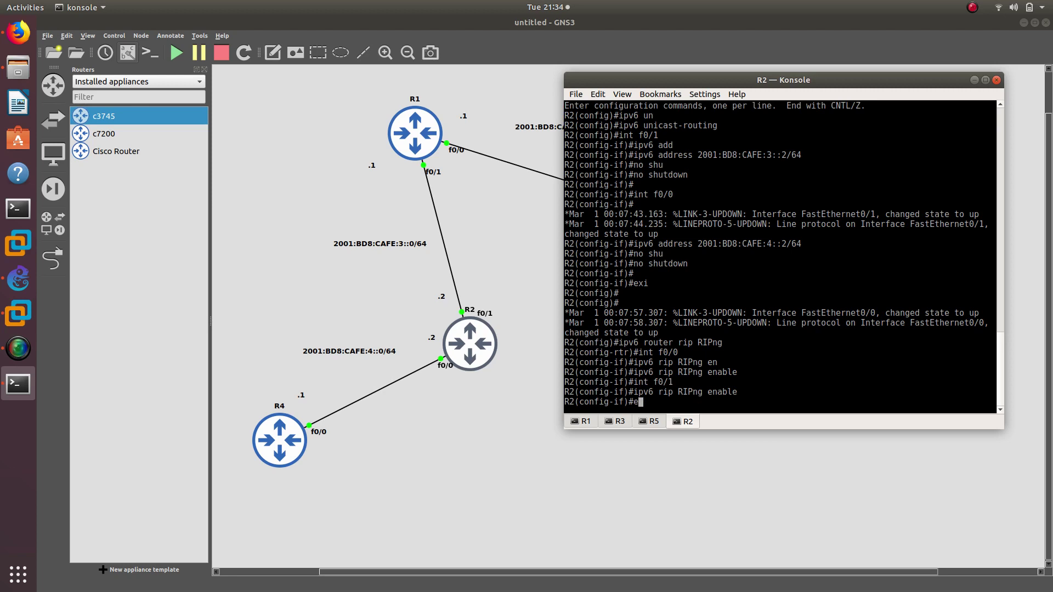
pyautogui.press('Return')
pyautogui.write('end')
pyautogui.press('Return')
pyautogui.write('shpw')
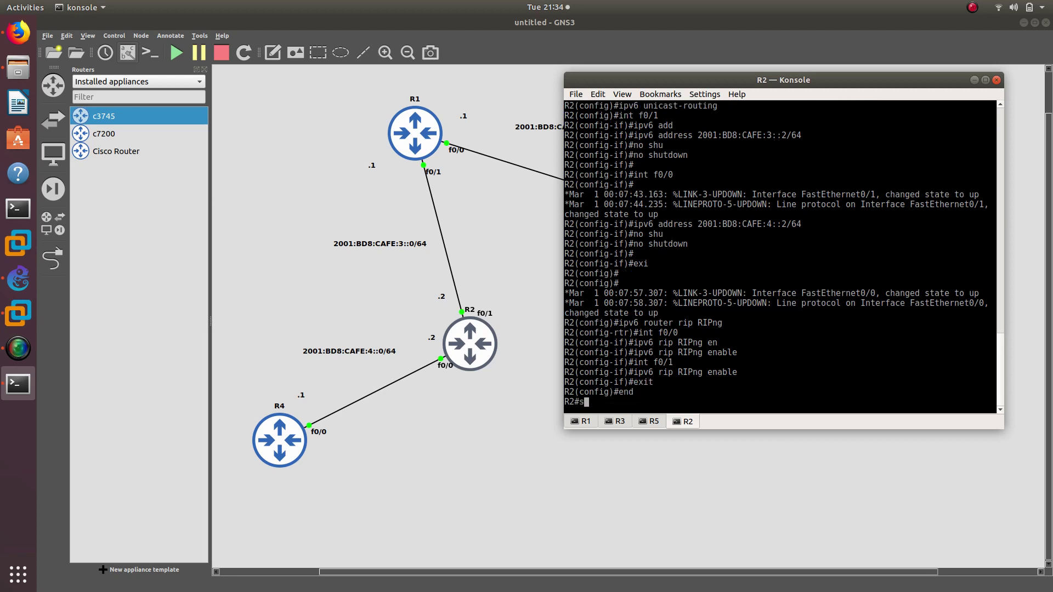
pyautogui.press('BackSpace')
pyautogui.press('BackSpace')
pyautogui.write('ow ipv6 ru')
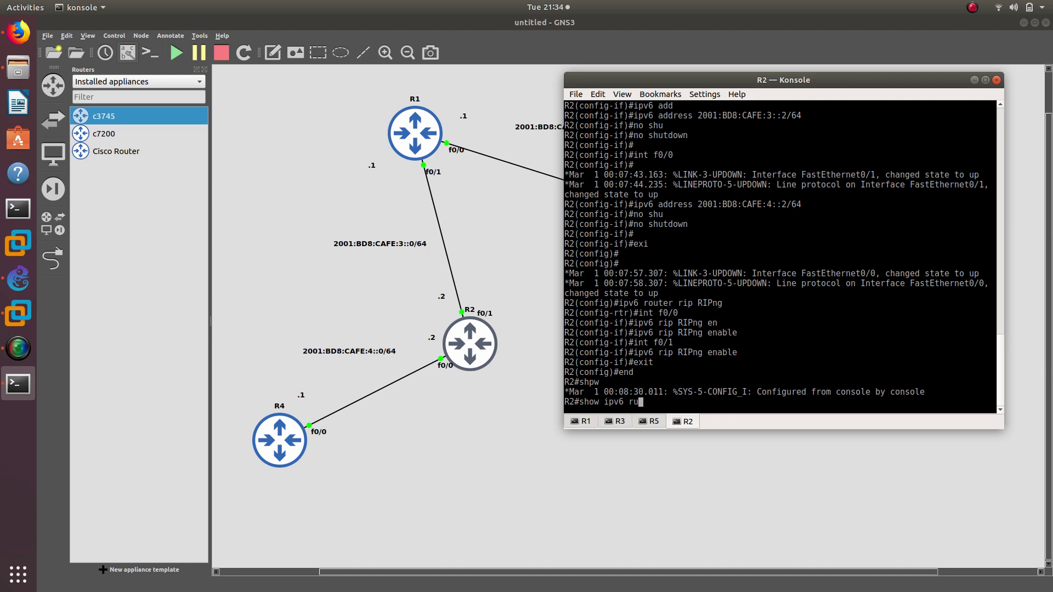
# Show R2's IPv6 routes and mark the RIP entries CAFE:2 [120/2] and CAFE:5 [120/3]
pyautogui.press('BackSpace')
pyautogui.write('oute')
pyautogui.moveTo(669, 96); pyautogui.dragTo(450, 221)
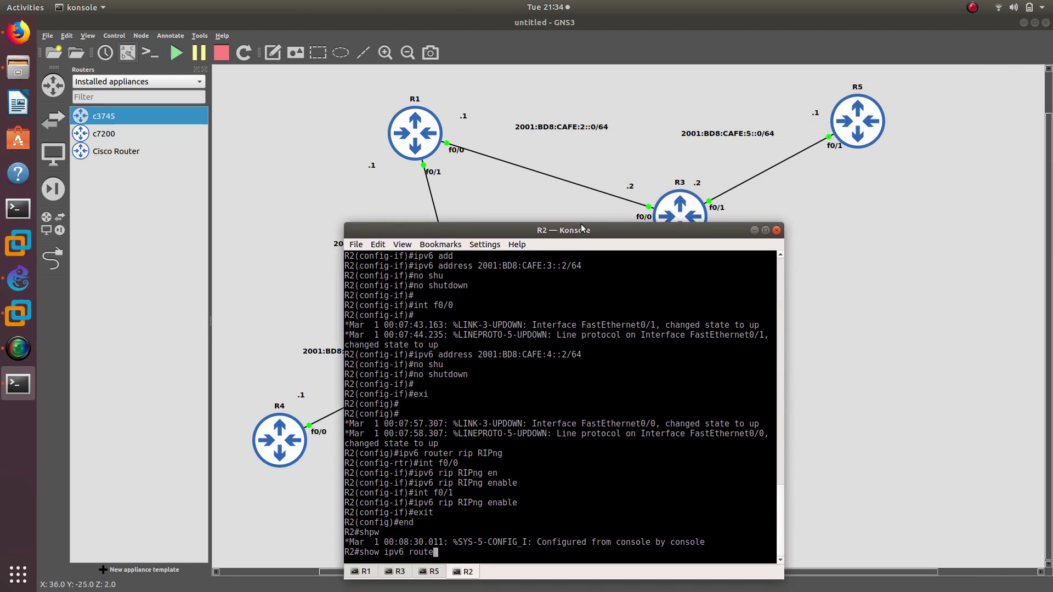
pyautogui.moveTo(587, 230); pyautogui.dragTo(724, 121)
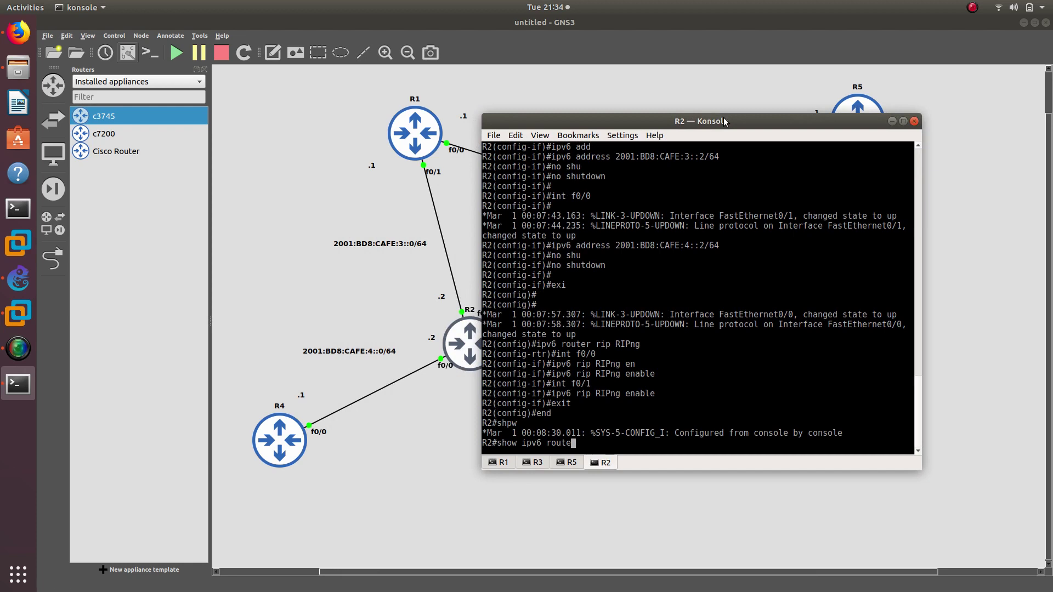
pyautogui.press('Return')
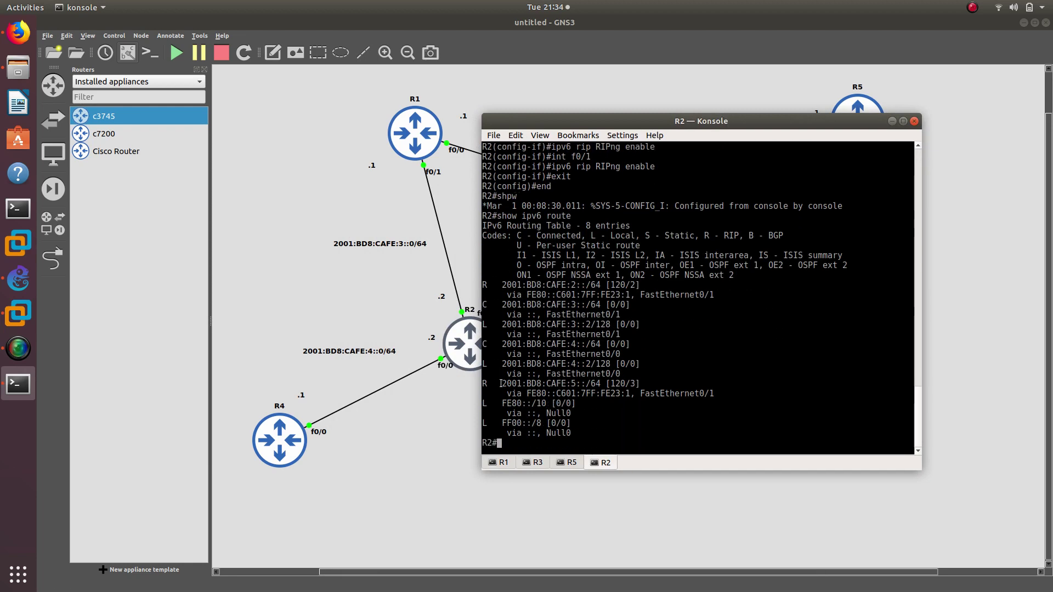
pyautogui.moveTo(501, 285); pyautogui.dragTo(640, 285)
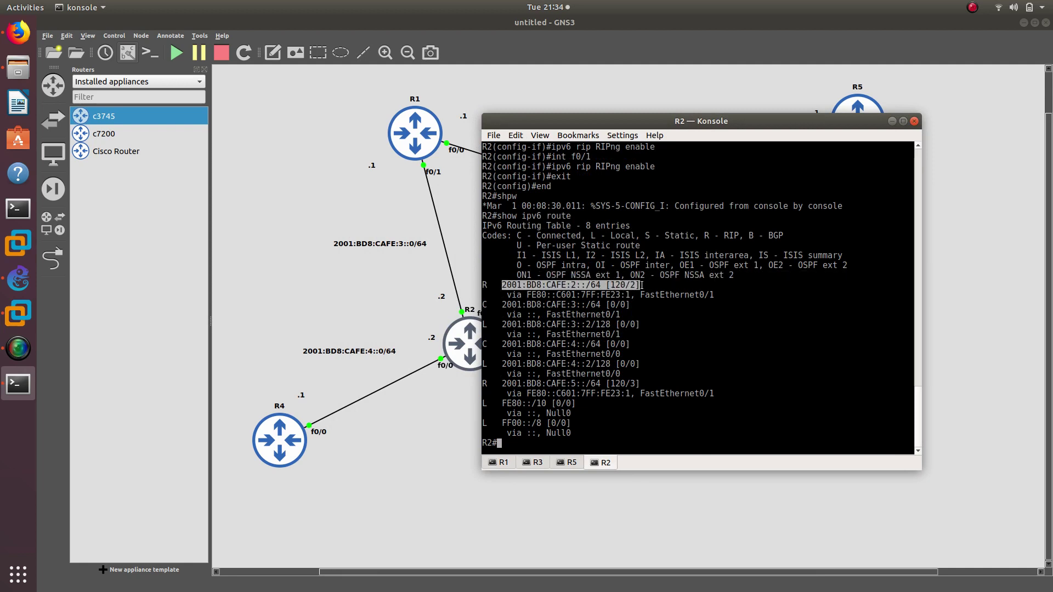
pyautogui.moveTo(648, 121); pyautogui.dragTo(812, 123)
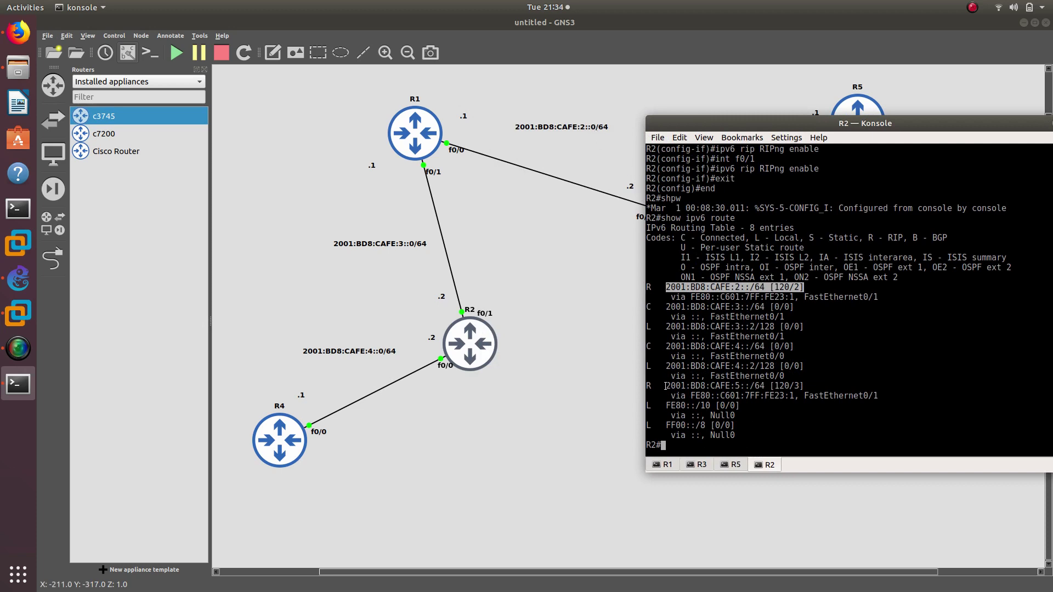
pyautogui.moveTo(665, 386); pyautogui.dragTo(809, 386)
# Save R2's running configuration with wr and return to the topology canvas
pyautogui.moveTo(782, 124); pyautogui.dragTo(714, 216)
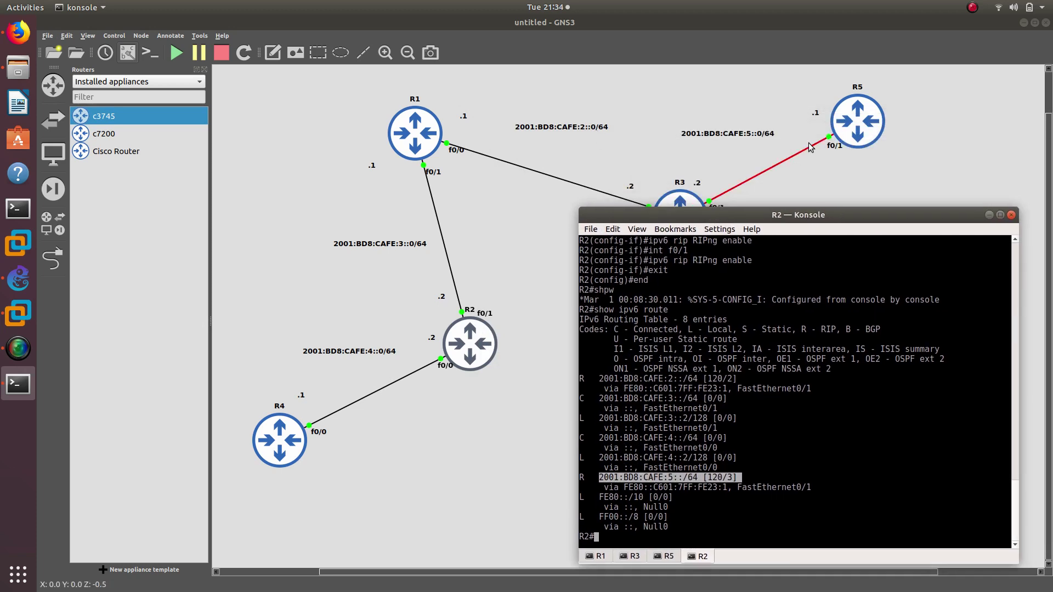
pyautogui.moveTo(790, 215); pyautogui.dragTo(712, 106)
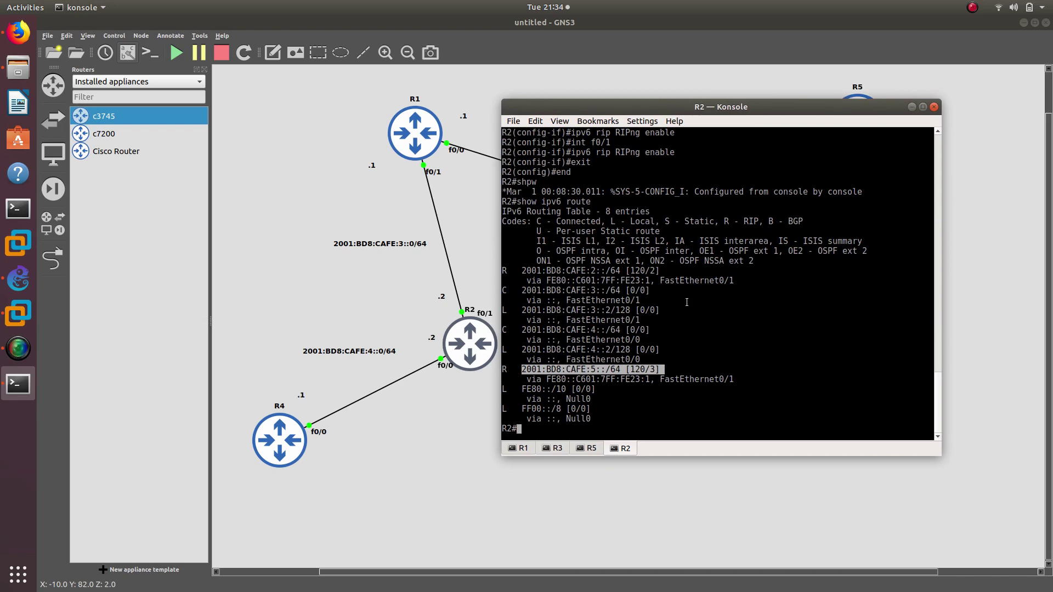
pyautogui.write('wr')
pyautogui.press('Return')
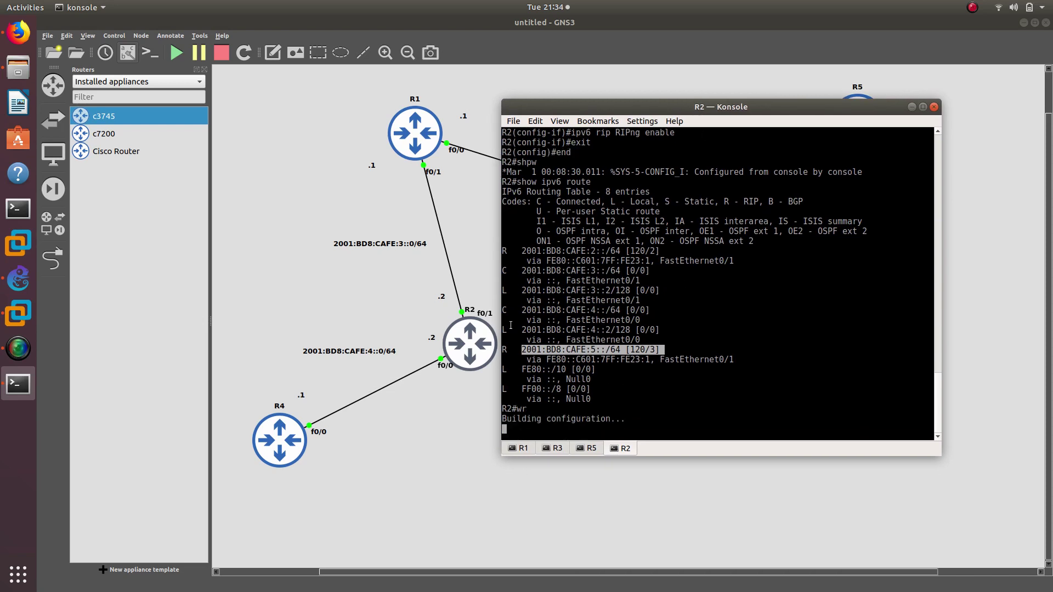
pyautogui.click(305, 463)
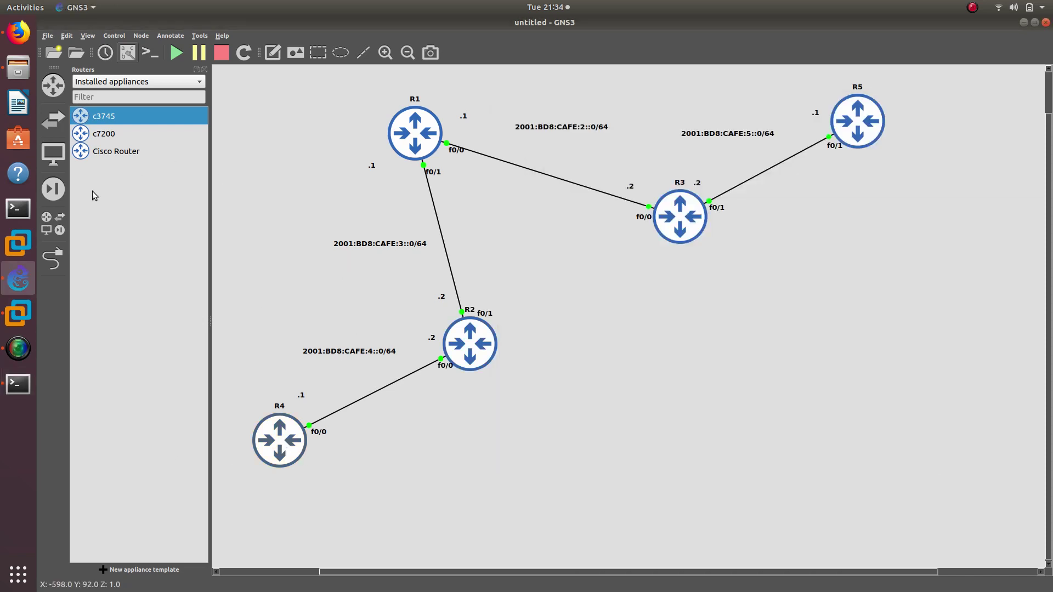
# Switch to R4's console and enter global configuration mode with config t
pyautogui.click(18, 384)
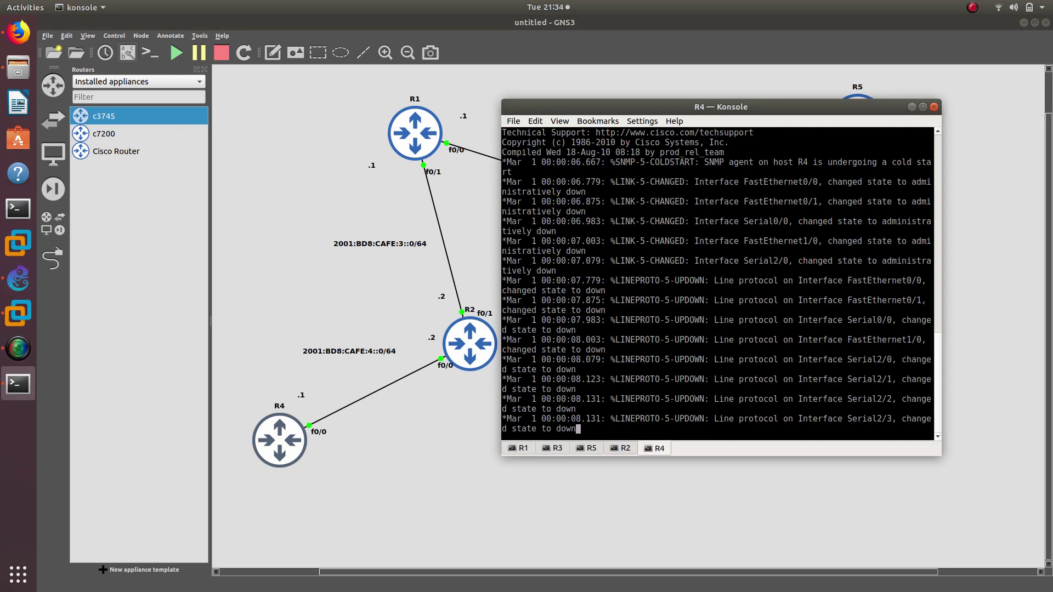
pyautogui.press('Return')
pyautogui.press('Return')
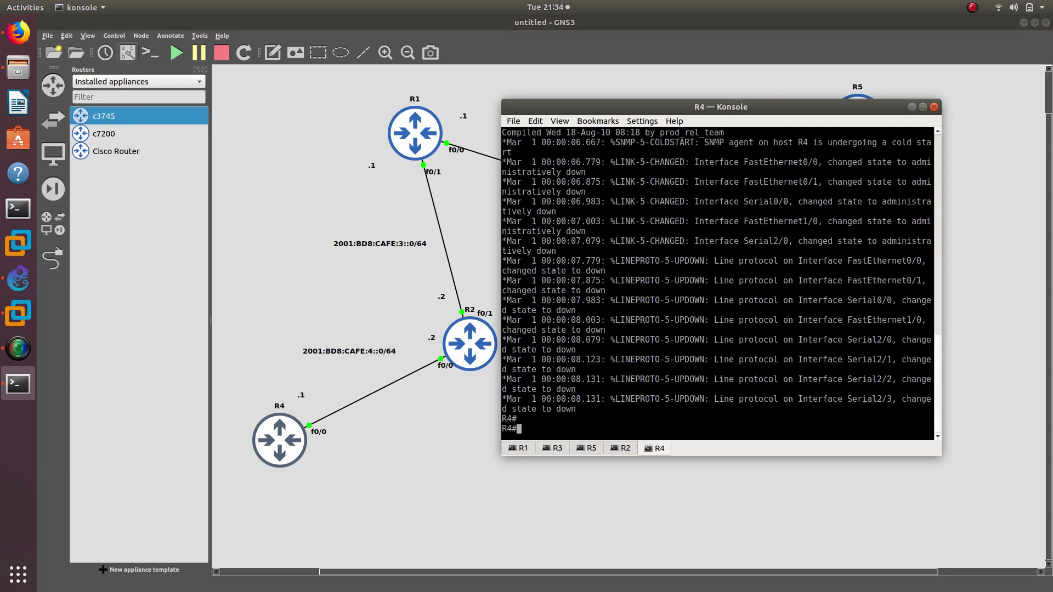
pyautogui.write('config t')
pyautogui.press('Return')
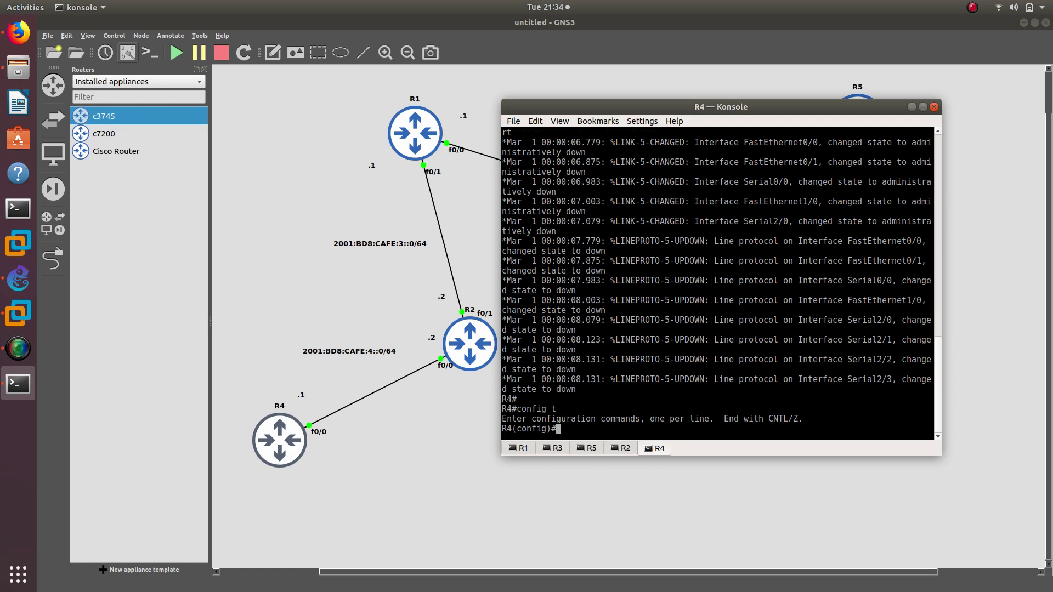
# Enable ipv6 unicast-routing on R4, then negate it with 'no ipv6 unicast-routing'
pyautogui.write('ipv6 un')
pyautogui.press('Tab')
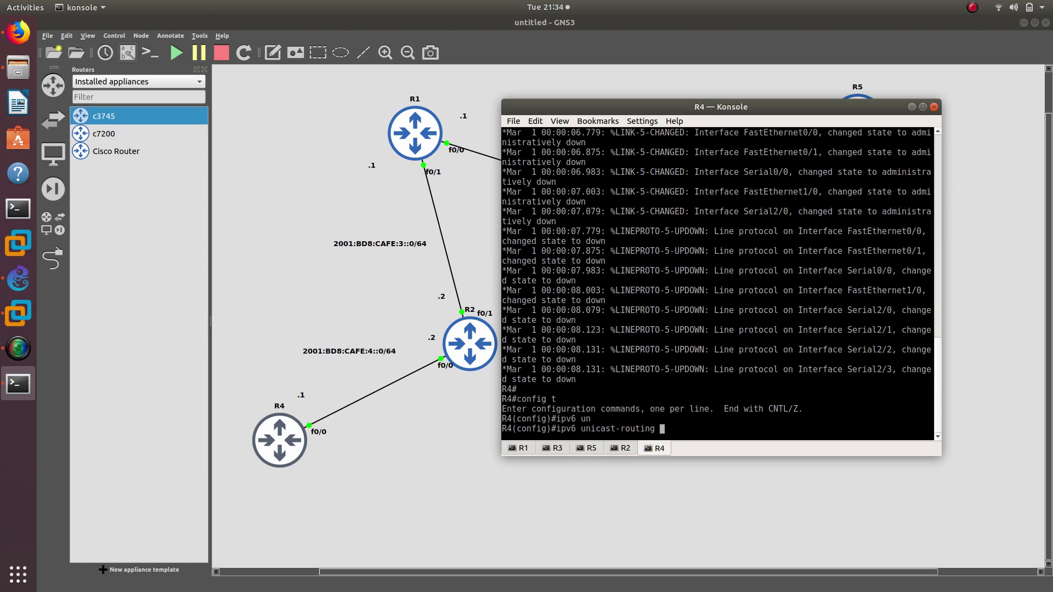
pyautogui.press('Return')
pyautogui.write('int')
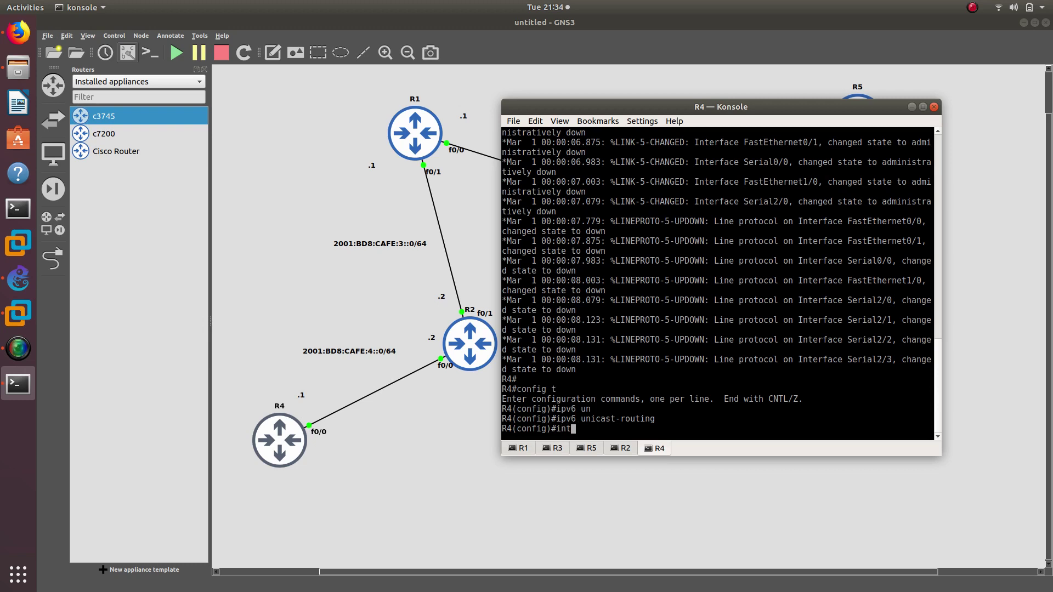
pyautogui.press('BackSpace')
pyautogui.press('BackSpace')
pyautogui.press('BackSpace')
pyautogui.write('no')
pyautogui.press('BackSpace')
pyautogui.press('BackSpace')
pyautogui.press('BackSpace')
pyautogui.press('Up')
pyautogui.press('Left')
pyautogui.press('Left')
pyautogui.press('Left')
pyautogui.press('Left')
pyautogui.press('Left')
pyautogui.press('Left')
pyautogui.press('Left')
pyautogui.press('Left')
pyautogui.press('Left')
pyautogui.press('Left')
pyautogui.press('Left')
pyautogui.press('Left')
pyautogui.press('Left')
pyautogui.press('Left')
pyautogui.press('Left')
pyautogui.press('Left')
pyautogui.press('Left')
pyautogui.press('Left')
pyautogui.press('Left')
pyautogui.press('Left')
pyautogui.write('no')
pyautogui.press('Return')
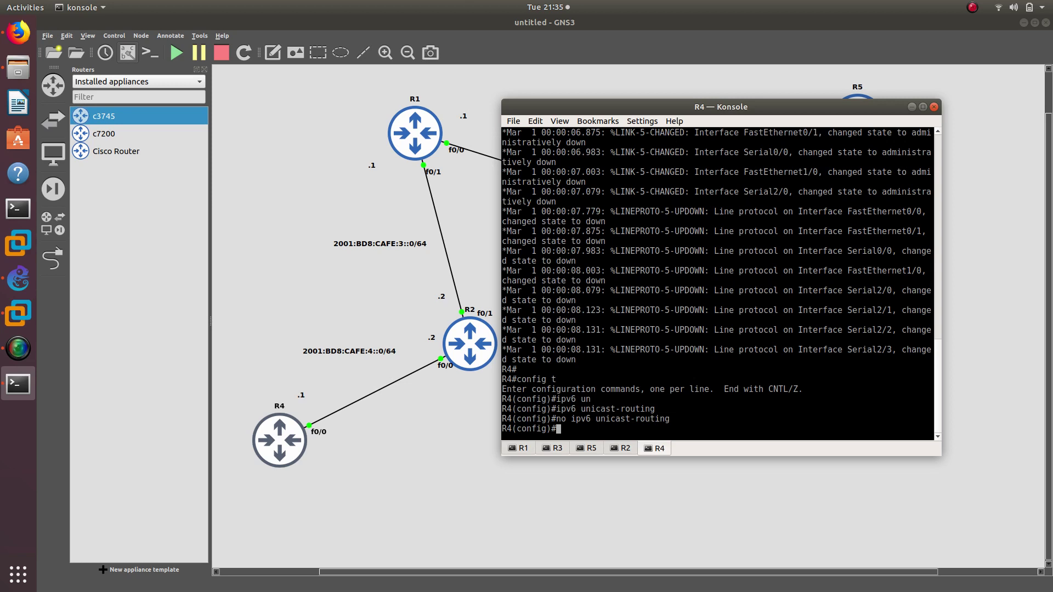
# Assign 2001:BD8:CAFE:4::1/64 to f0/0 by editing a pasted address
pyautogui.write('int f0/0')
pyautogui.press('Return')
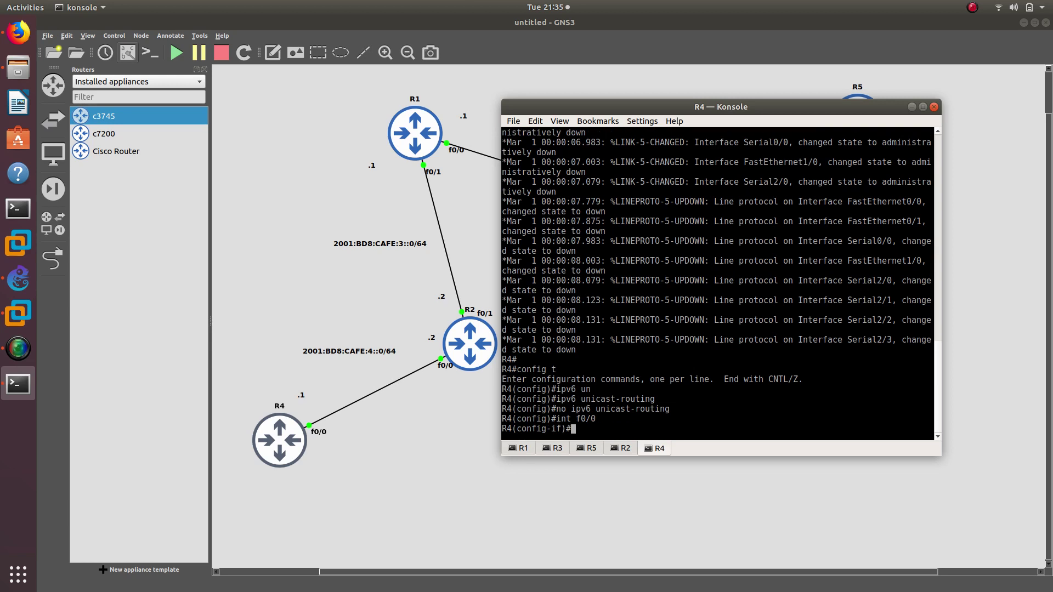
pyautogui.write('ipv6 add')
pyautogui.press('Tab')
pyautogui.rightClick(649, 424)
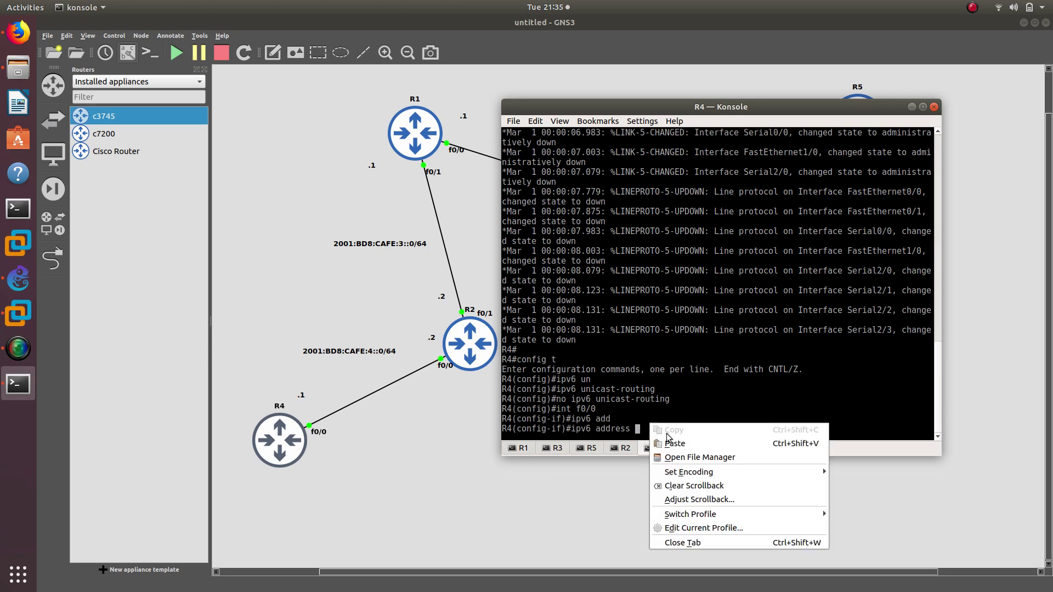
pyautogui.click(666, 443)
pyautogui.press('Left')
pyautogui.press('Left')
pyautogui.press('Left')
pyautogui.press('Left')
pyautogui.press('Left')
pyautogui.press('Left')
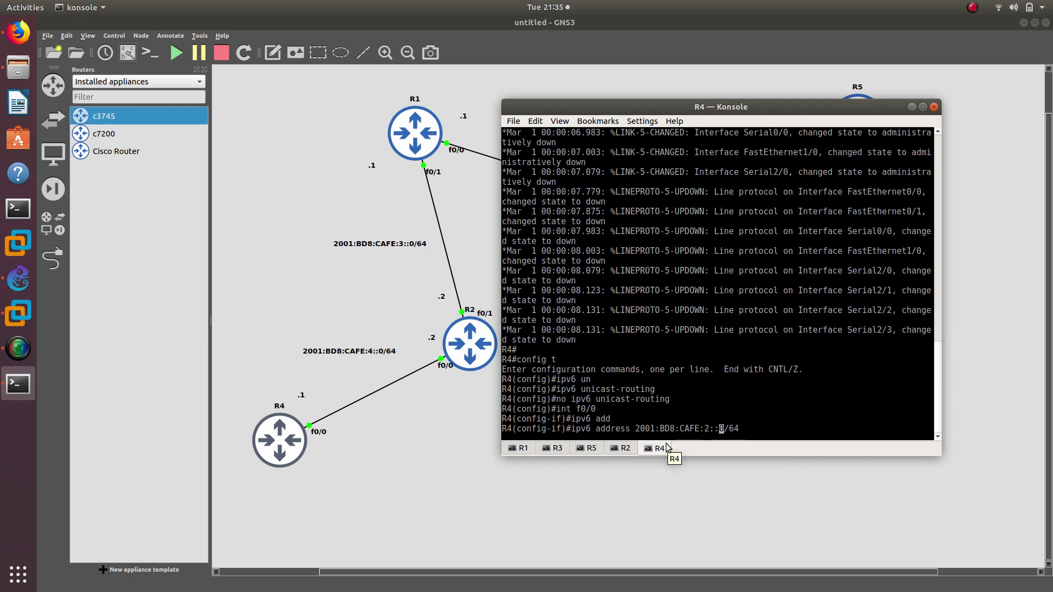
pyautogui.press('BackSpace')
pyautogui.write('4')
pyautogui.press('Right')
pyautogui.press('Right')
pyautogui.press('Right')
pyautogui.press('BackSpace')
pyautogui.write('1')
pyautogui.press('Return')
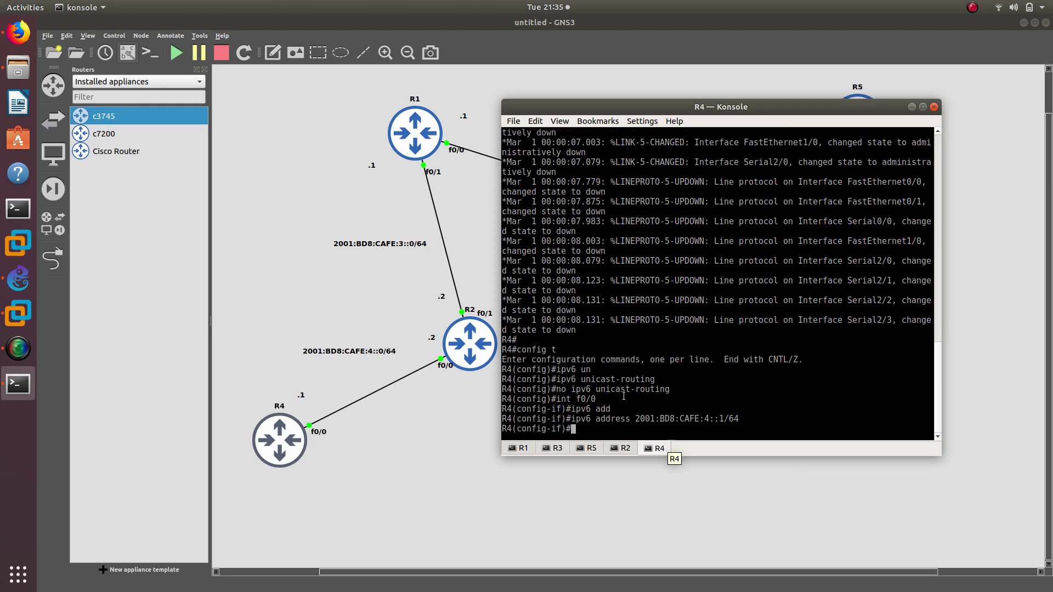
# Bring interface f0/0 up with no shutdown
pyautogui.moveTo(635, 417); pyautogui.dragTo(741, 423)
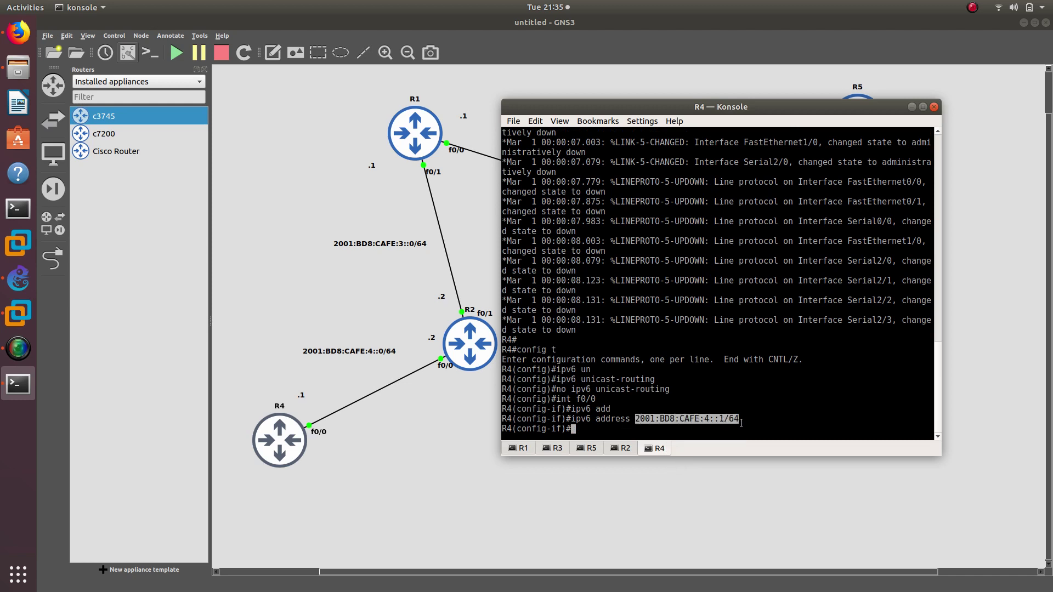
pyautogui.write('no shu')
pyautogui.press('Tab')
pyautogui.press('Return')
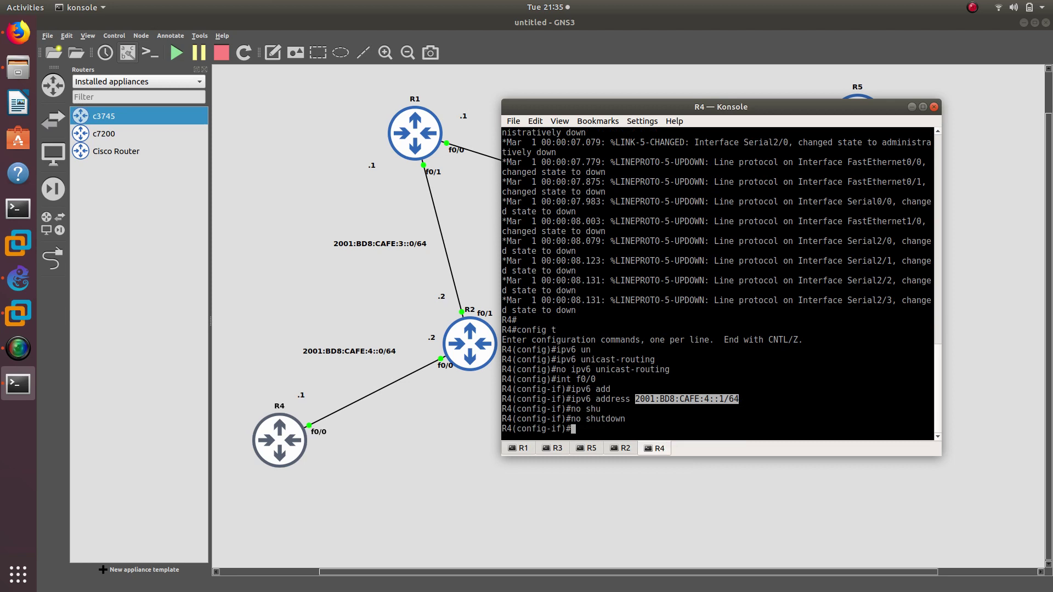
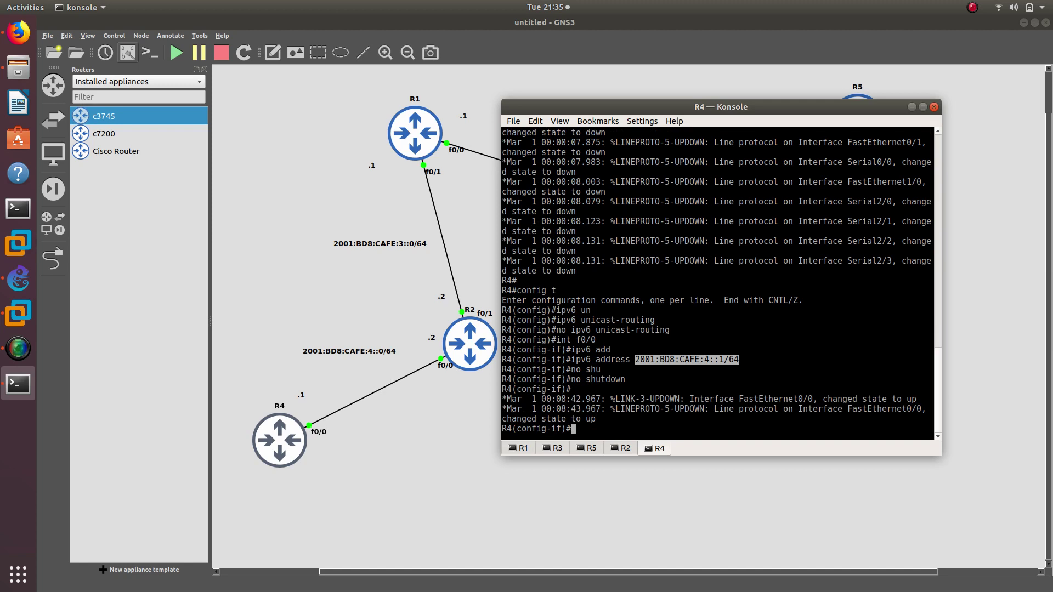
# Page through R4's running configuration with 'do show run', then exit interface mode
pyautogui.write('do show run')
pyautogui.press('Return')
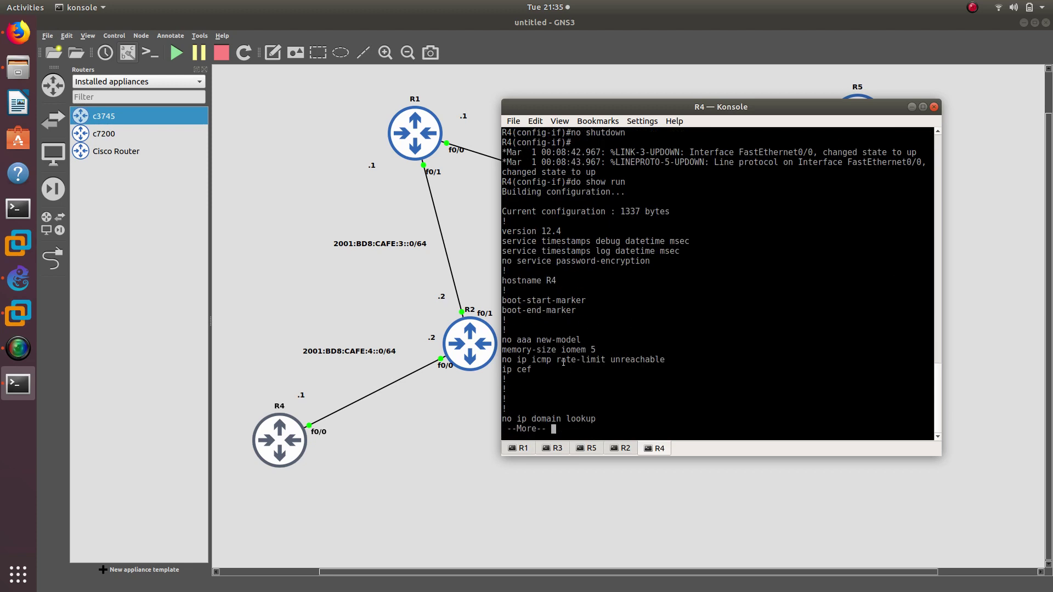
pyautogui.press('Return')
pyautogui.press('Return')
pyautogui.press('Return')
pyautogui.press('Return')
pyautogui.press('Return')
pyautogui.press('Return')
pyautogui.press('Return')
pyautogui.press('Return')
pyautogui.press('Return')
pyautogui.press('Return')
pyautogui.press('Return')
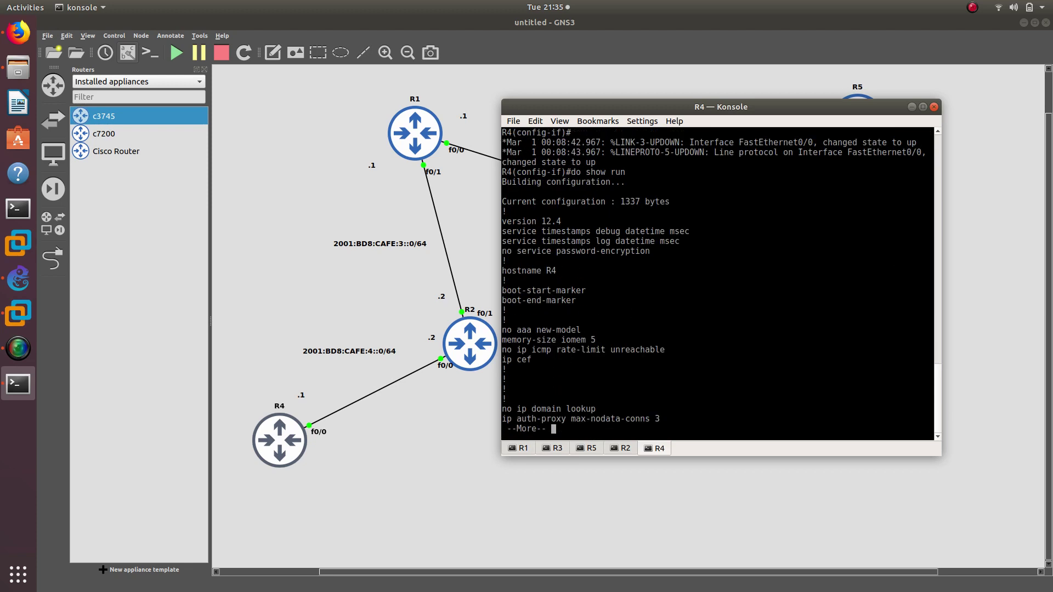
pyautogui.press('Return')
pyautogui.press('Return')
pyautogui.press('Return')
pyautogui.press('Return')
pyautogui.press('Return')
pyautogui.press('Return')
pyautogui.press('Return')
pyautogui.press('Return')
pyautogui.press('Return')
pyautogui.press('Return')
pyautogui.press('Return')
pyautogui.press('Return')
pyautogui.press('Return')
pyautogui.press('Return')
pyautogui.press('Return')
pyautogui.press('Return')
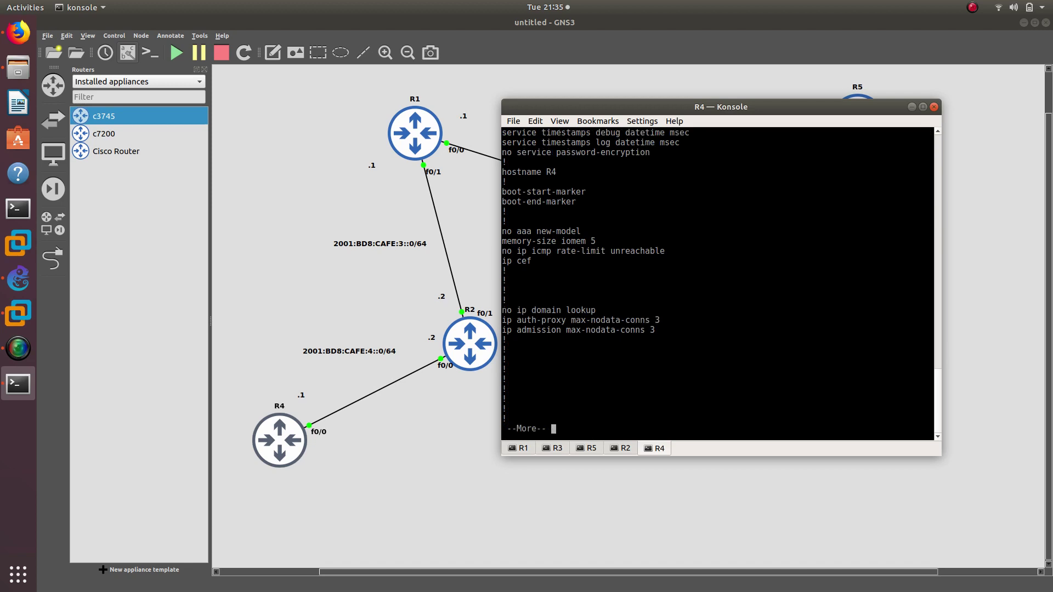
pyautogui.press('Return')
pyautogui.press('Return')
pyautogui.press('Return')
pyautogui.press('Return')
pyautogui.press('Return')
pyautogui.press('Return')
pyautogui.press('Return')
pyautogui.press('Return')
pyautogui.press('Return')
pyautogui.press('Return')
pyautogui.press('Return')
pyautogui.press('Return')
pyautogui.press('Return')
pyautogui.press('Return')
pyautogui.press('Return')
pyautogui.press('Return')
pyautogui.press('Return')
pyautogui.press('Return')
pyautogui.press('Return')
pyautogui.press('Return')
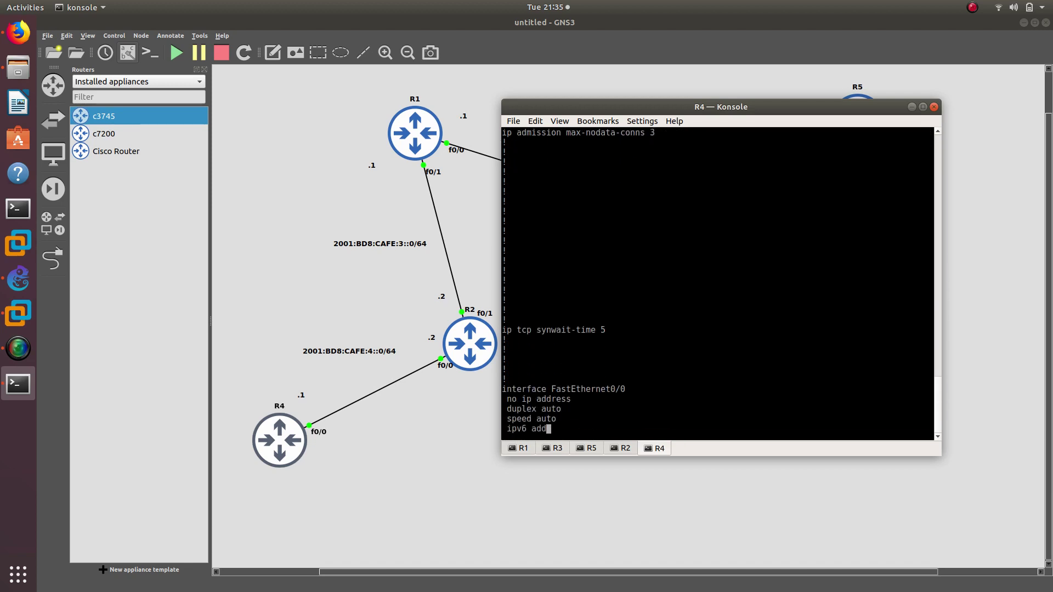
pyautogui.press('Return')
pyautogui.press('Return')
pyautogui.press('Return')
pyautogui.press('Return')
pyautogui.press('Return')
pyautogui.press('Return')
pyautogui.press('Return')
pyautogui.press('Return')
pyautogui.press('Return')
pyautogui.press('Return')
pyautogui.press('Return')
pyautogui.press('Return')
pyautogui.press('Return')
pyautogui.press('Return')
pyautogui.press('Return')
pyautogui.press('Return')
pyautogui.press('Return')
pyautogui.press('Return')
pyautogui.press('Return')
pyautogui.press('Return')
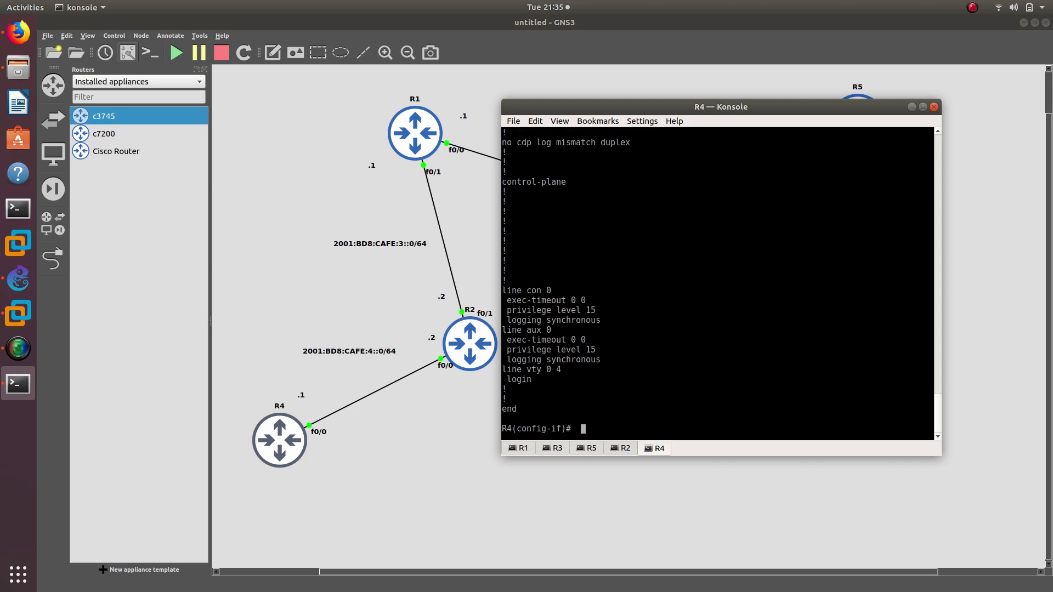
pyautogui.press('BackSpace')
pyautogui.press('BackSpace')
pyautogui.write('exit')
pyautogui.press('Return')
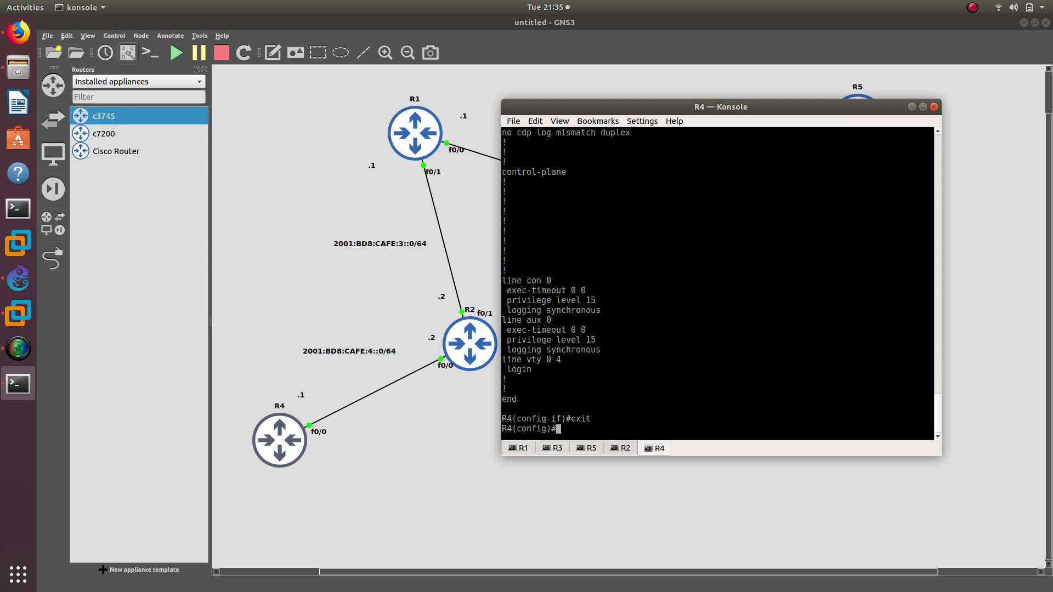
# Try 'ipv6 router rip RIPng' on R4 and highlight the IPv6 routing not enabled error
pyautogui.write('ipv6 ruo')
pyautogui.press('BackSpace')
pyautogui.write('uter rip RIPng')
pyautogui.press('Return')
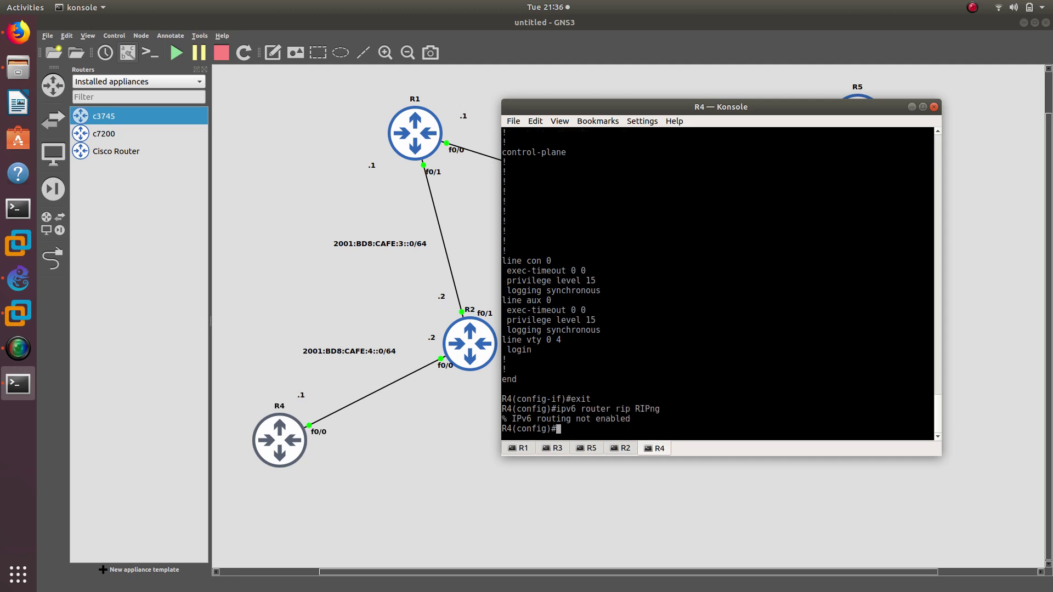
pyautogui.write('exit')
pyautogui.press('Return')
pyautogui.write('in')
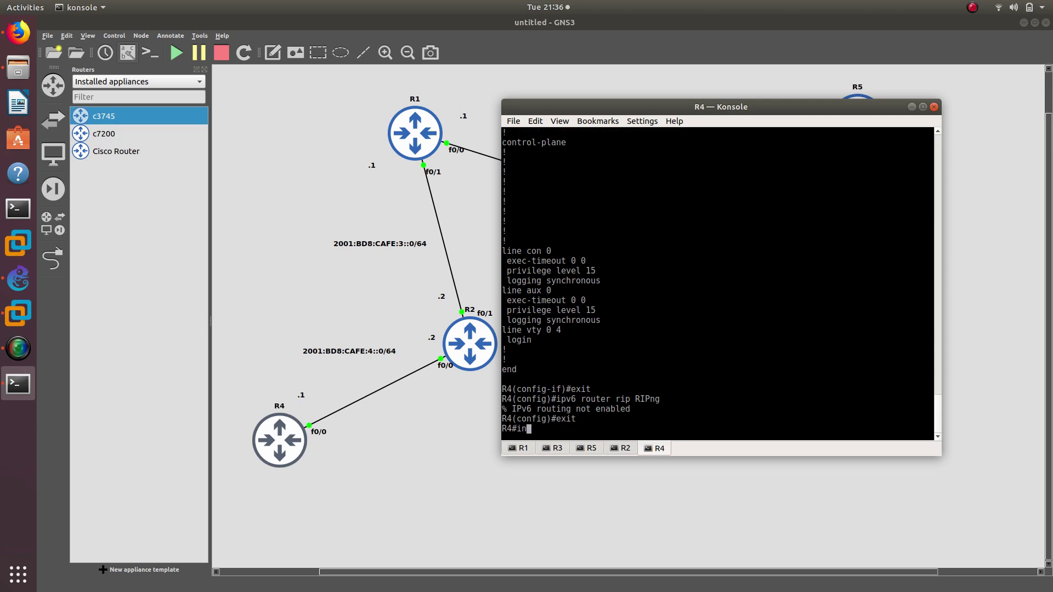
pyautogui.press('BackSpace')
pyautogui.press('BackSpace')
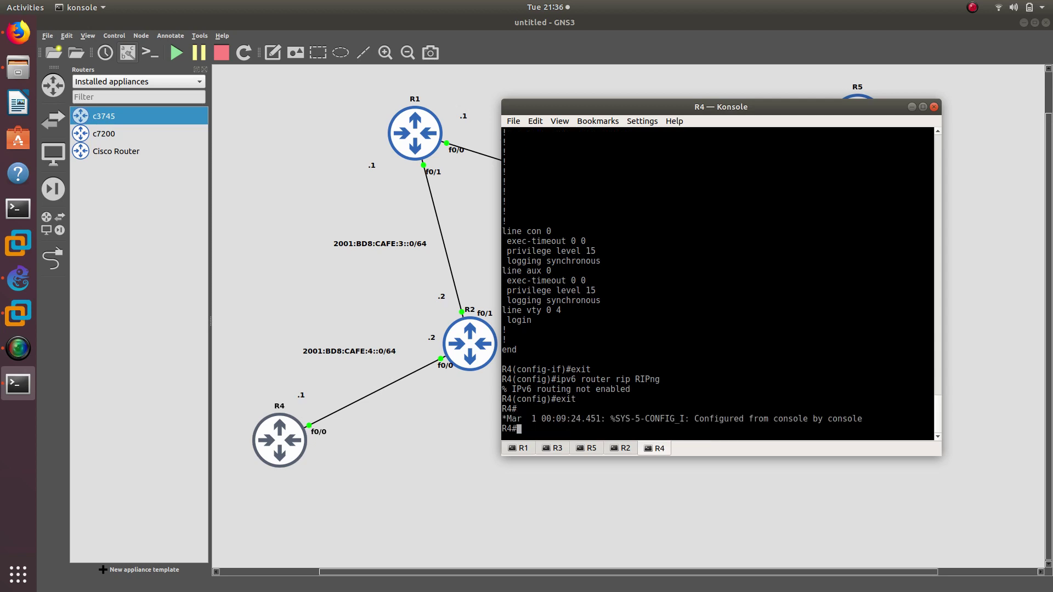
pyautogui.write('config t')
pyautogui.press('Return')
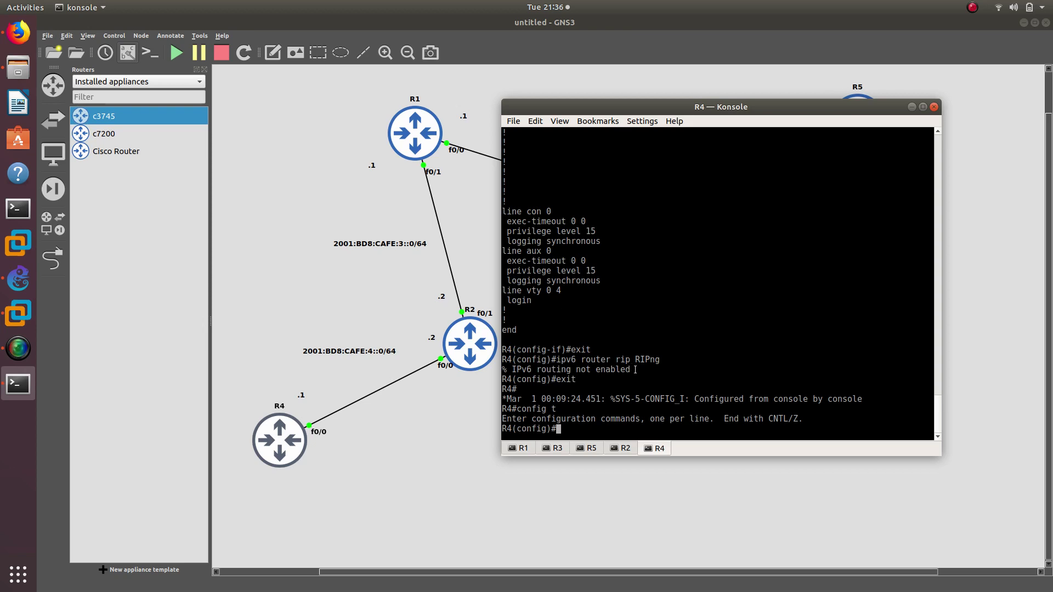
pyautogui.moveTo(634, 369); pyautogui.dragTo(495, 367)
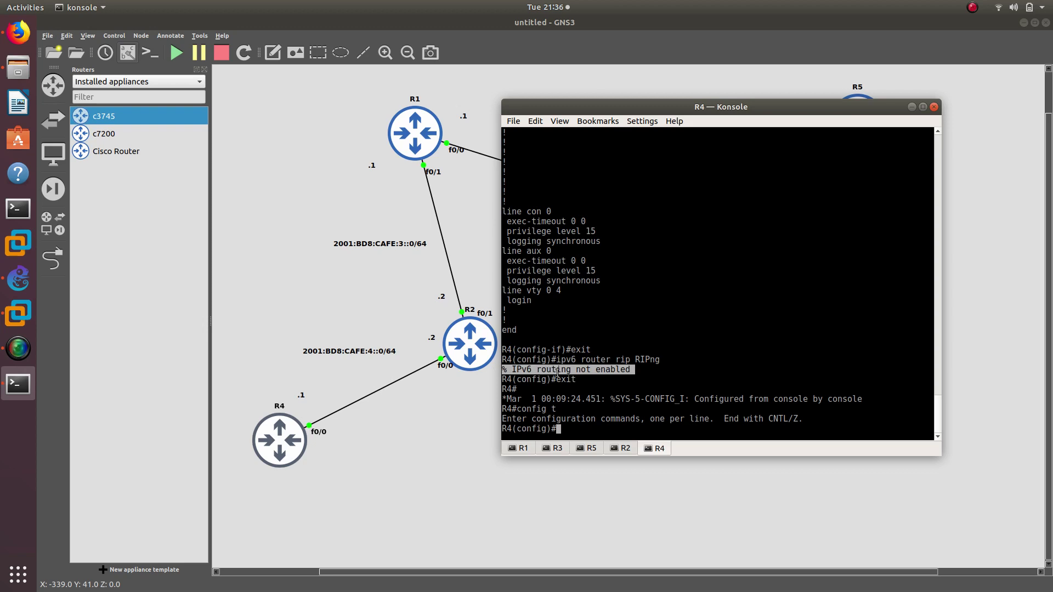
pyautogui.doubleClick(581, 370)
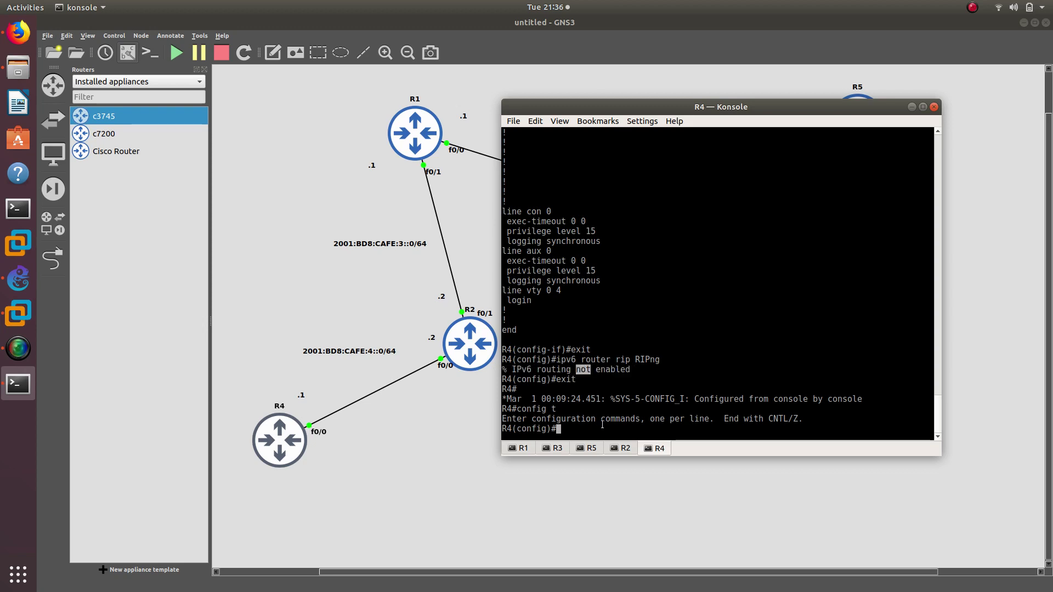
# Enable IPv6 unicast-routing and create the RIPng routing process
pyautogui.write('ipv6 u')
pyautogui.press('Tab')
pyautogui.press('Return')
pyautogui.press('Up')
pyautogui.press('Up')
pyautogui.press('Up')
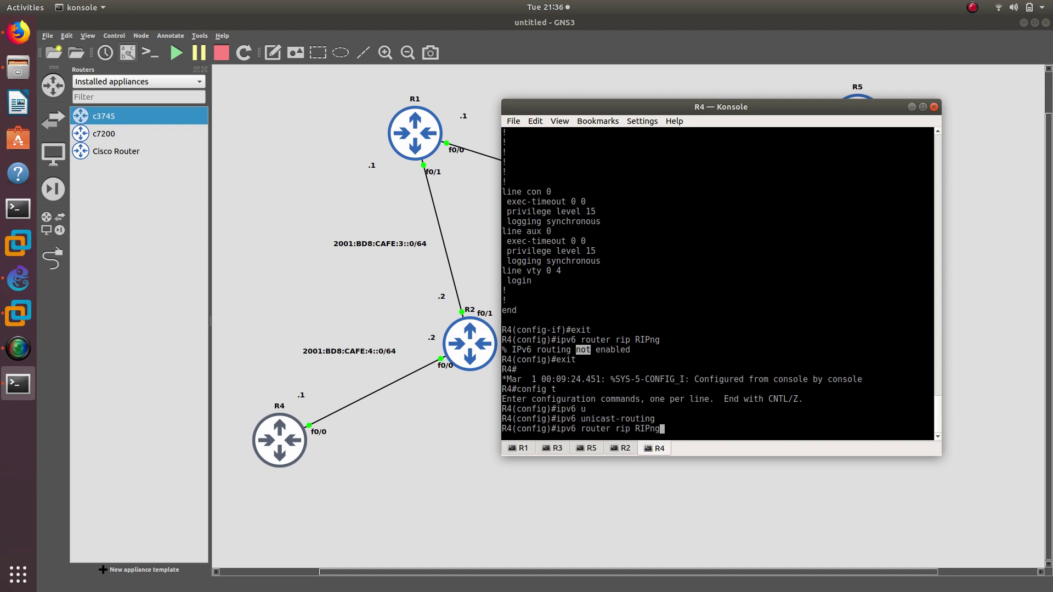
pyautogui.press('Return')
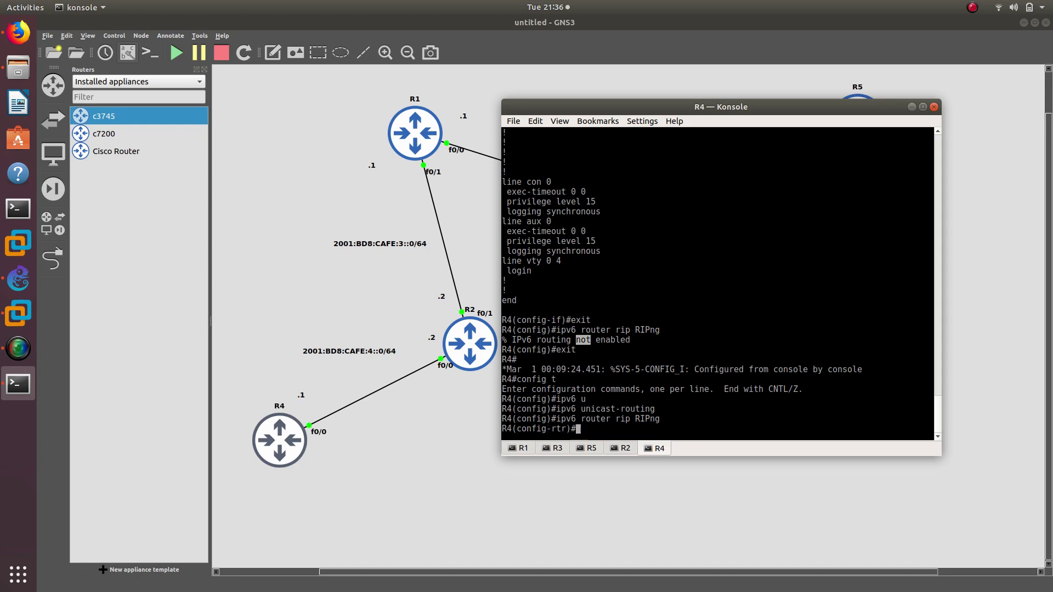
# Enable RIPng on interface FastEthernet0/0
pyautogui.write('int g')
pyautogui.press('BackSpace')
pyautogui.write('f0/0')
pyautogui.press('Return')
pyautogui.write('i')
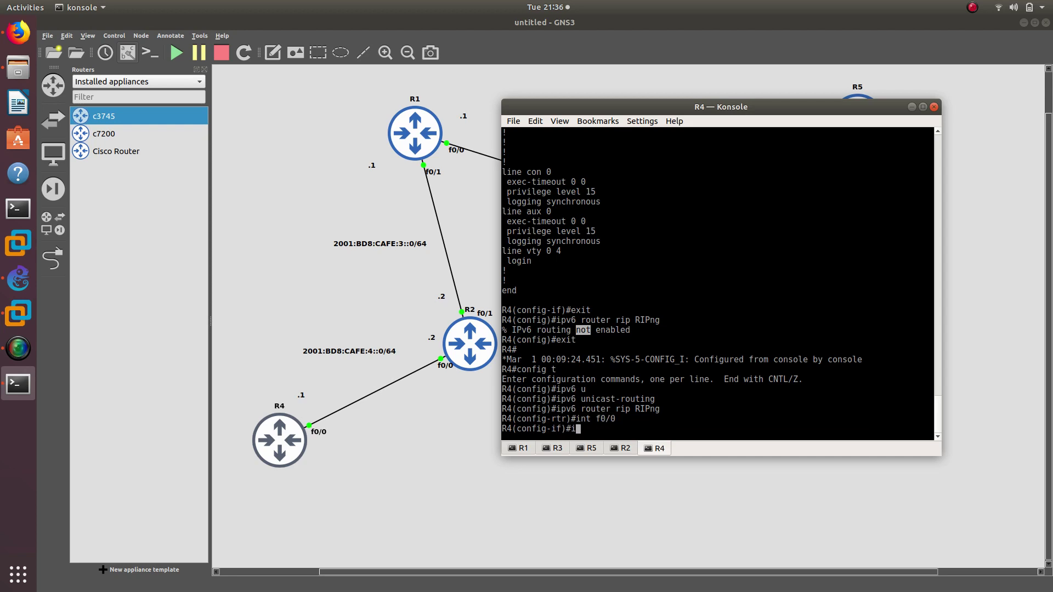
pyautogui.write('pv6 rip RIPng e')
pyautogui.press('Tab')
pyautogui.press('Return')
# Leave configuration mode and save the configuration with 'wr'
pyautogui.write('e')
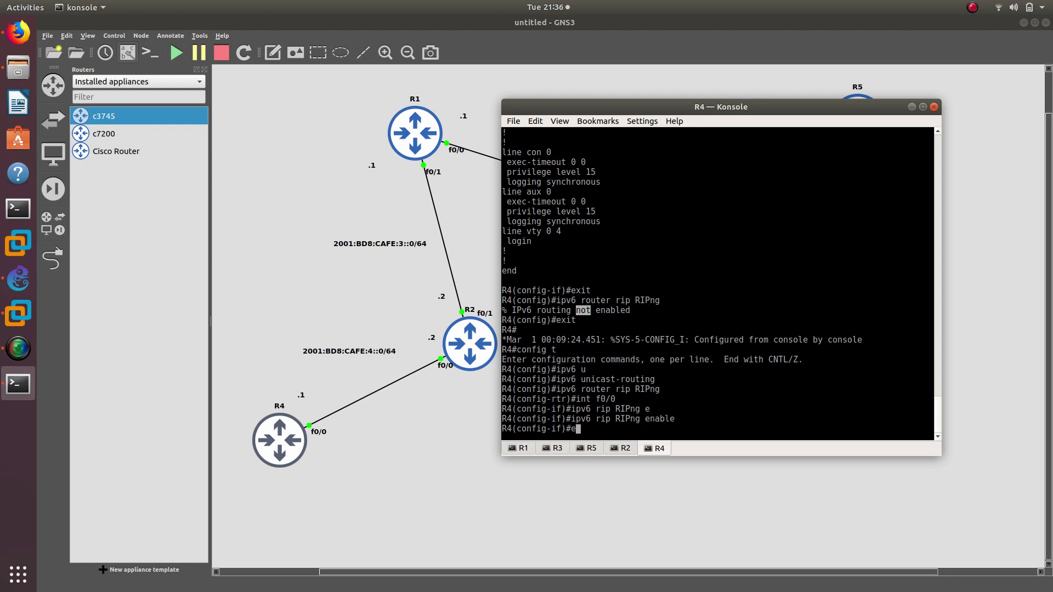
pyautogui.write('nd')
pyautogui.press('Return')
pyautogui.write('wr')
pyautogui.press('Return')
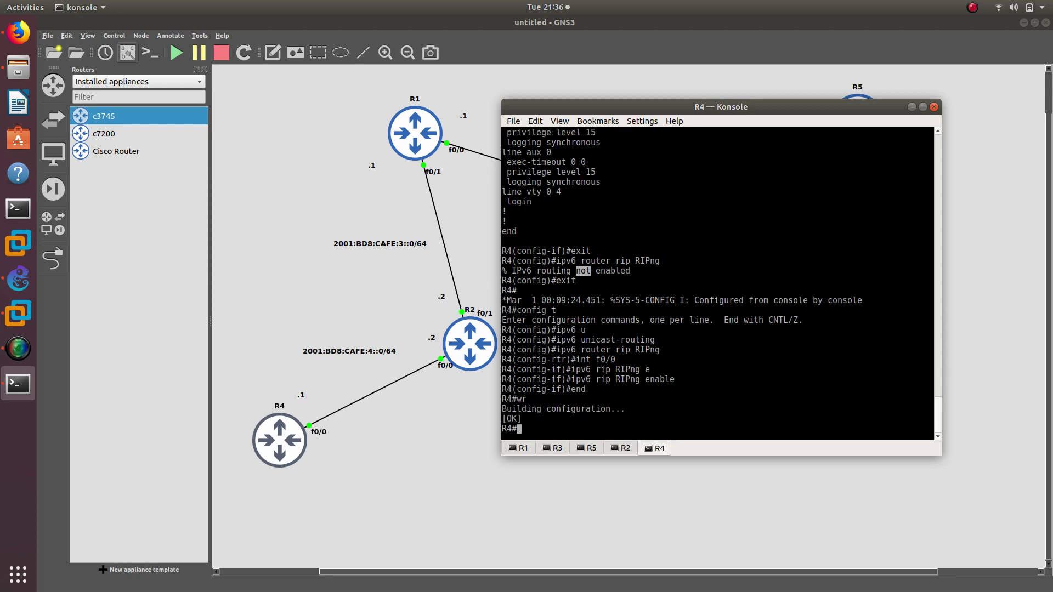
pyautogui.press('Return')
pyautogui.press('Return')
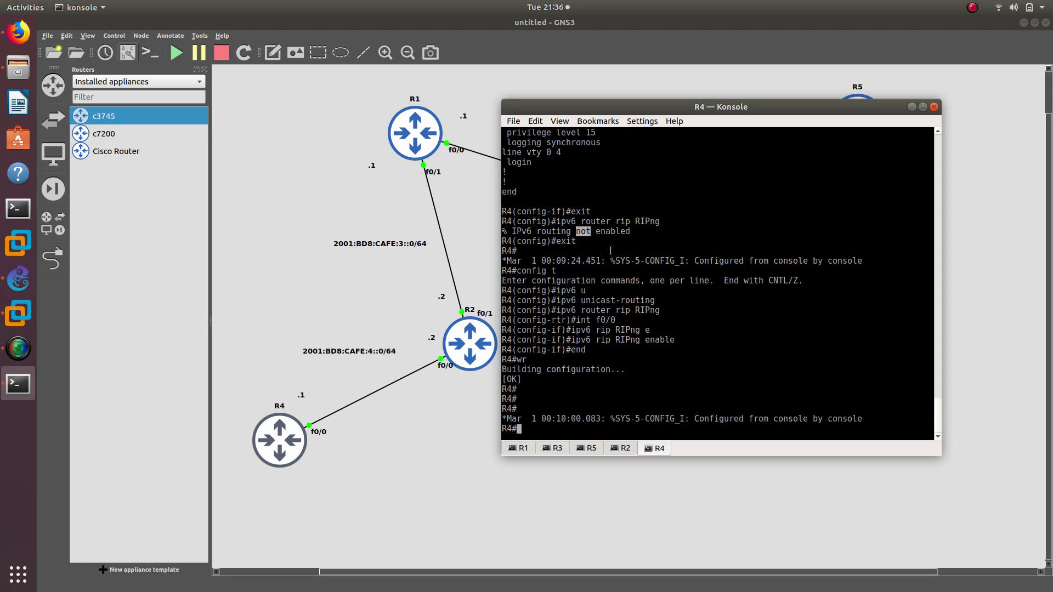
# Run 'show ipv6 route' on R4 and highlight the CAFE:2 and CAFE:5 route entries
pyautogui.moveTo(614, 107); pyautogui.dragTo(787, 226)
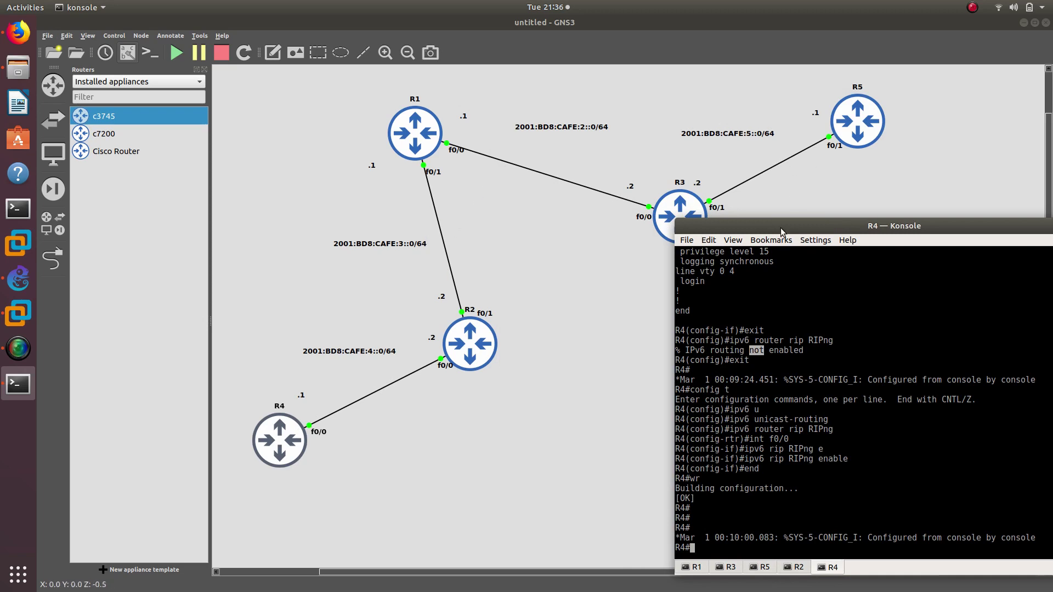
pyautogui.moveTo(780, 228); pyautogui.dragTo(662, 146)
pyautogui.write('show')
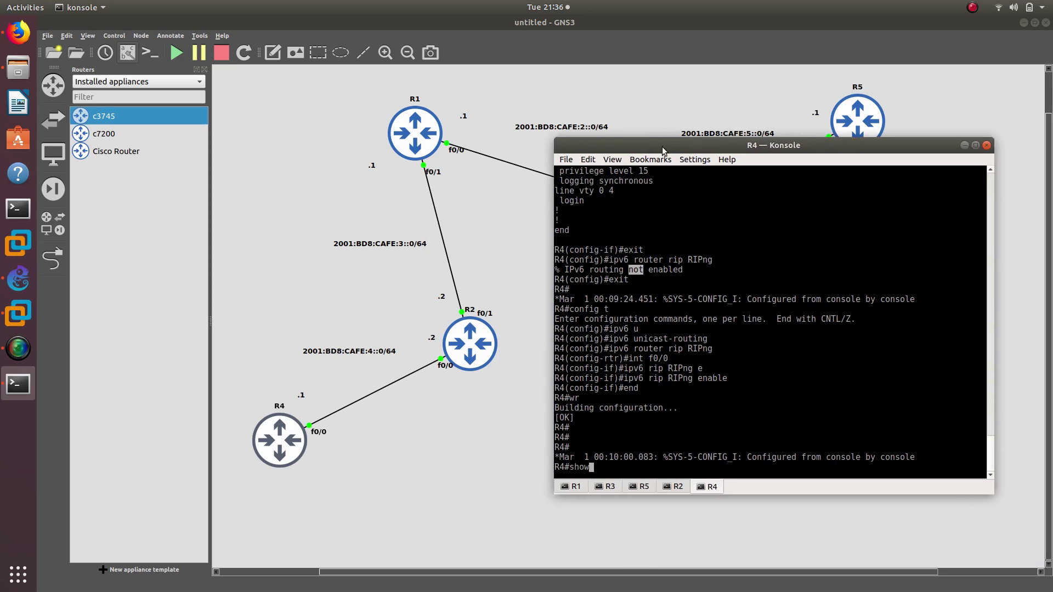
pyautogui.write(' ipv6 route')
pyautogui.press('Return')
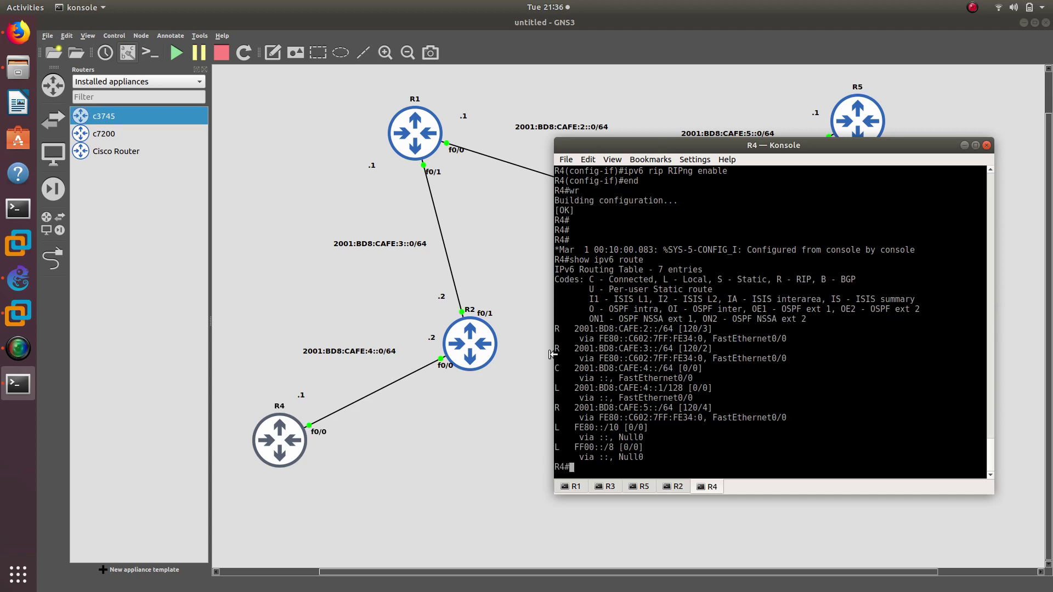
pyautogui.moveTo(565, 329); pyautogui.dragTo(634, 349)
pyautogui.moveTo(648, 408); pyautogui.dragTo(623, 408)
# Open the Konsole language settings and dismiss them without changes
pyautogui.click(727, 159)
pyautogui.click(757, 230)
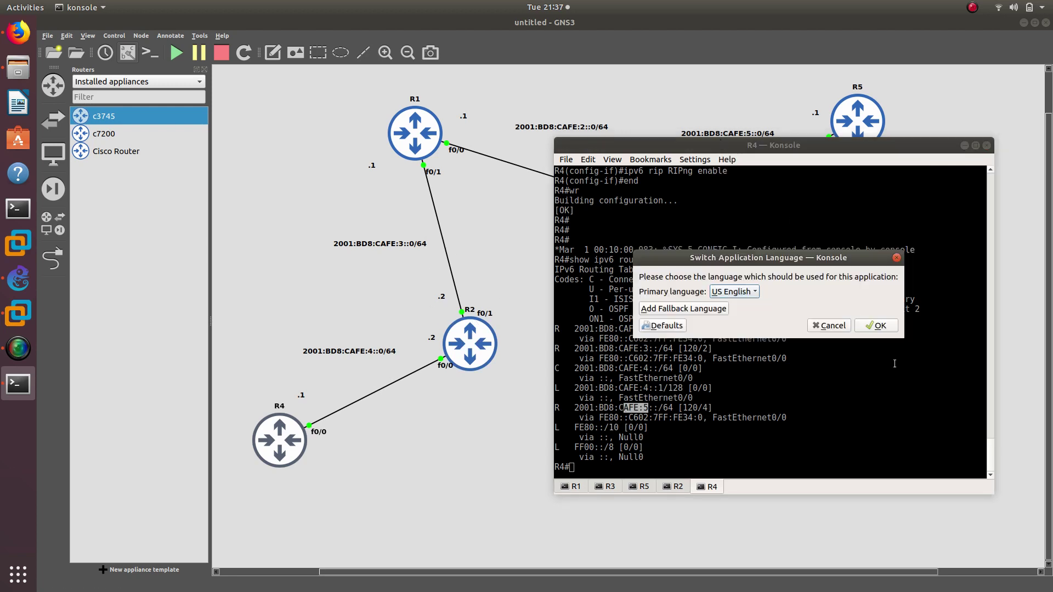
pyautogui.click(828, 325)
# Highlight the 120/4 distance and metric on R5's CAFE:5 route entry
pyautogui.moveTo(735, 144); pyautogui.dragTo(695, 122)
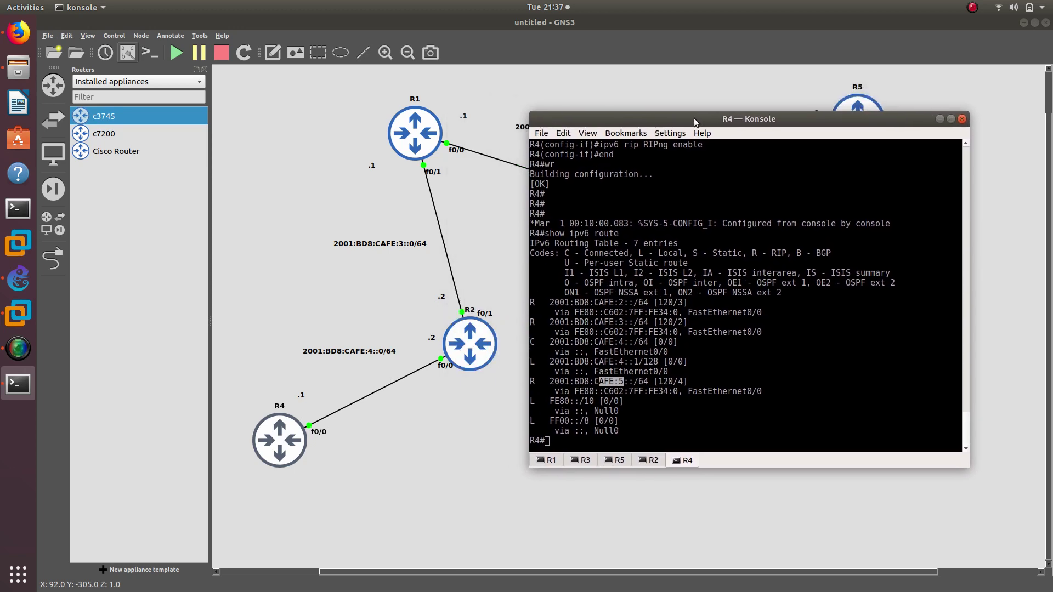
pyautogui.doubleClick(665, 381)
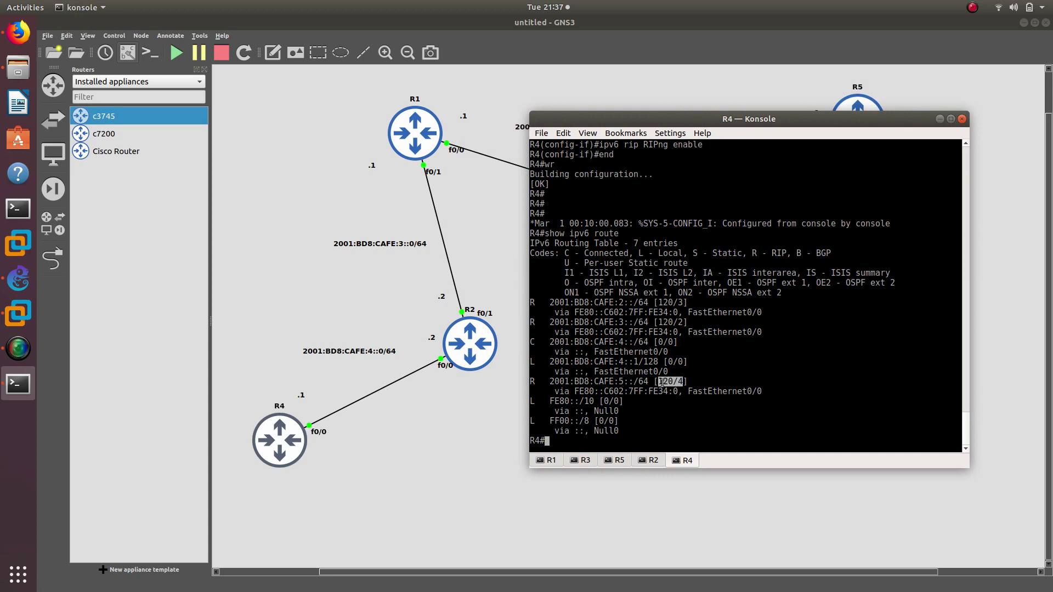
pyautogui.click(660, 381)
pyautogui.moveTo(660, 381); pyautogui.dragTo(675, 381)
pyautogui.click(660, 381)
pyautogui.moveTo(659, 381); pyautogui.dragTo(675, 383)
# Shrink and reposition the R4 terminal to reveal R3, R5 and their links
pyautogui.moveTo(697, 122); pyautogui.dragTo(563, 79)
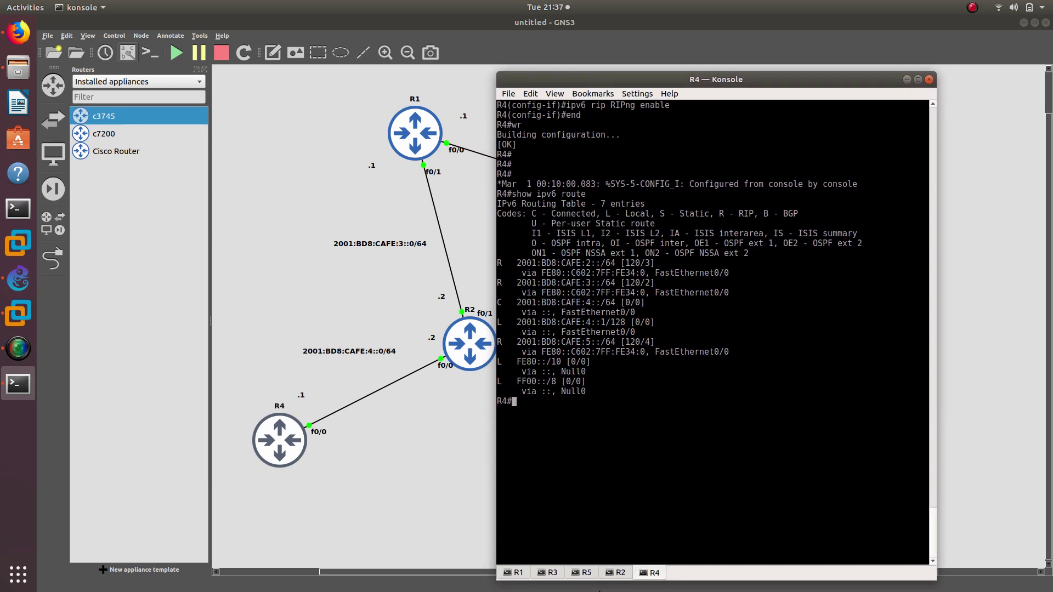
pyautogui.moveTo(680, 580); pyautogui.dragTo(643, 453)
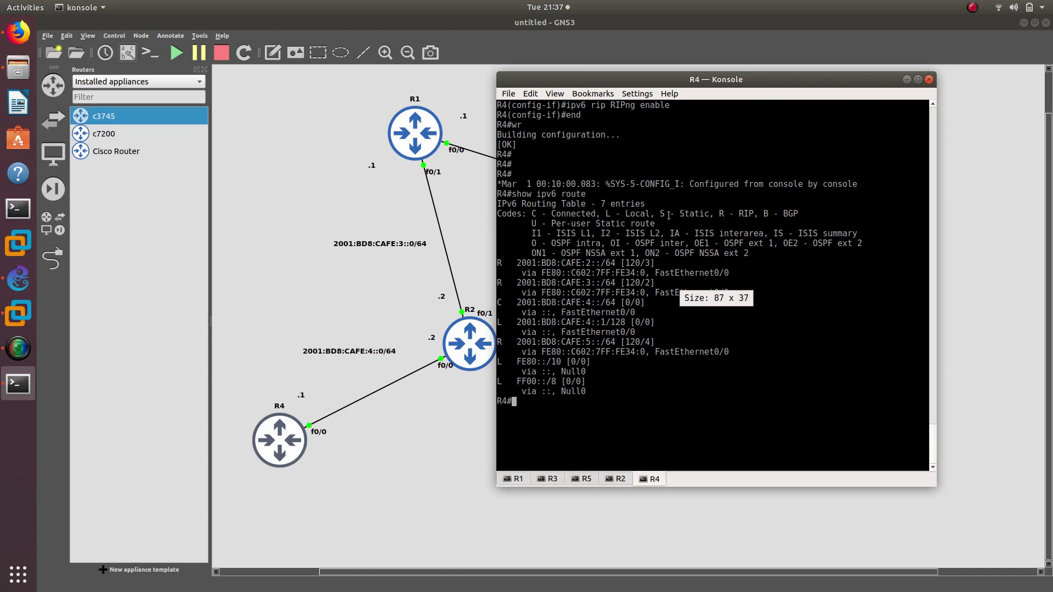
pyautogui.moveTo(713, 84); pyautogui.dragTo(709, 123)
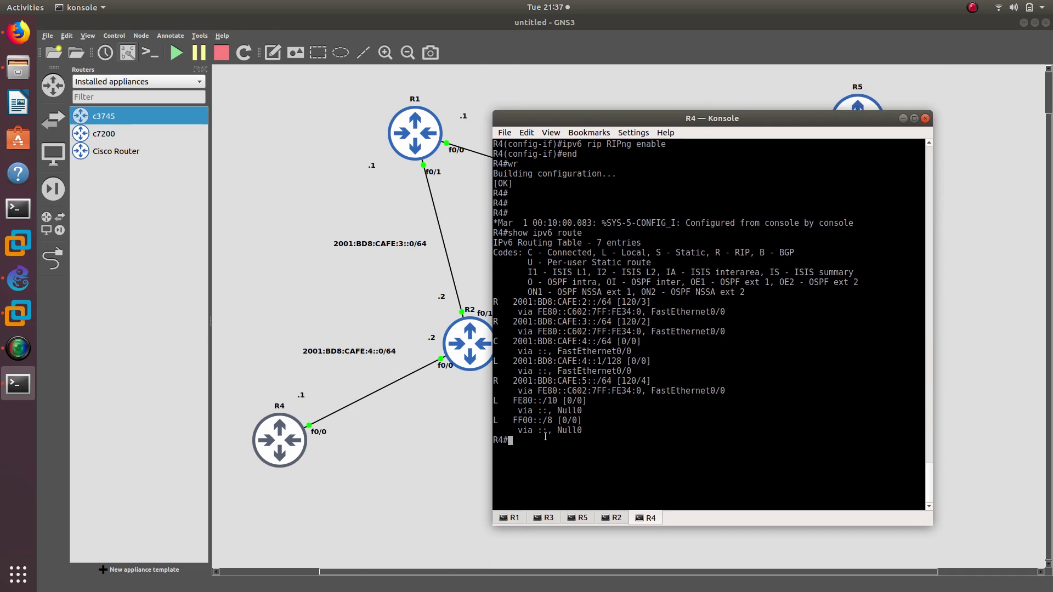
pyautogui.moveTo(635, 120); pyautogui.dragTo(651, 170)
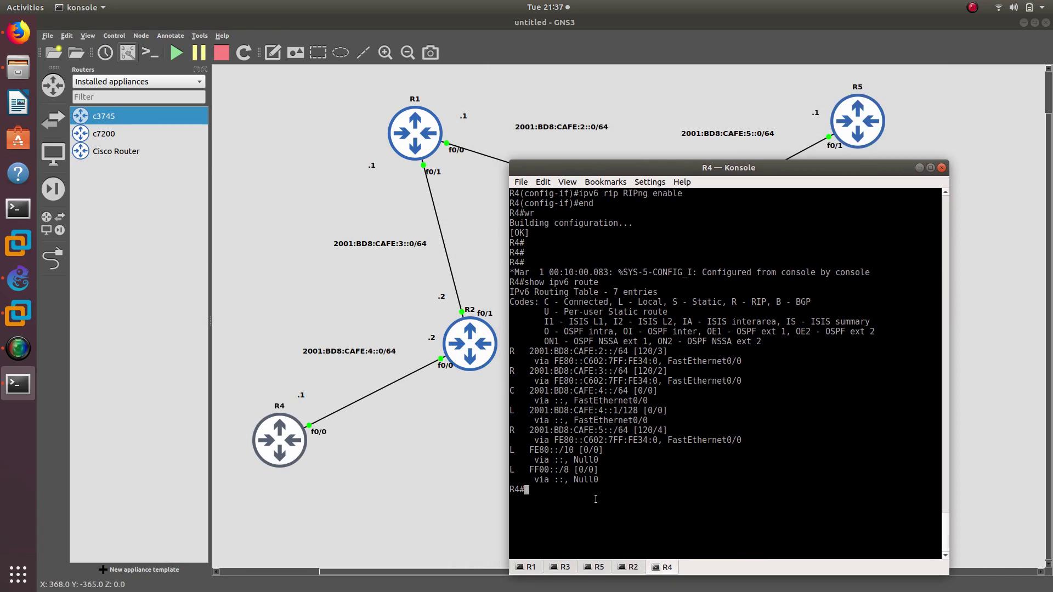
# Edit a pasted address into 2001:BD8:CAFE:5::1/64 and ping it from R4
pyautogui.write('ping')
pyautogui.rightClick(576, 357)
pyautogui.click(586, 377)
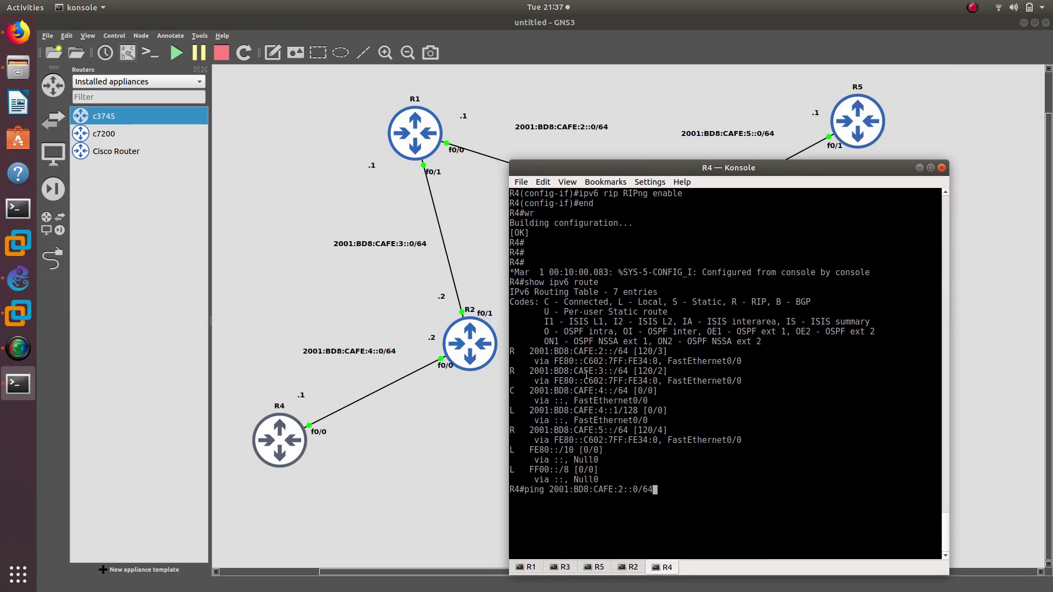
pyautogui.press('Left')
pyautogui.press('Left')
pyautogui.press('Left')
pyautogui.press('BackSpace')
pyautogui.write('1')
pyautogui.press('Left')
pyautogui.press('Left')
pyautogui.press('Left')
pyautogui.press('Left')
pyautogui.write('5')
pyautogui.press('Delete')
pyautogui.press('Return')
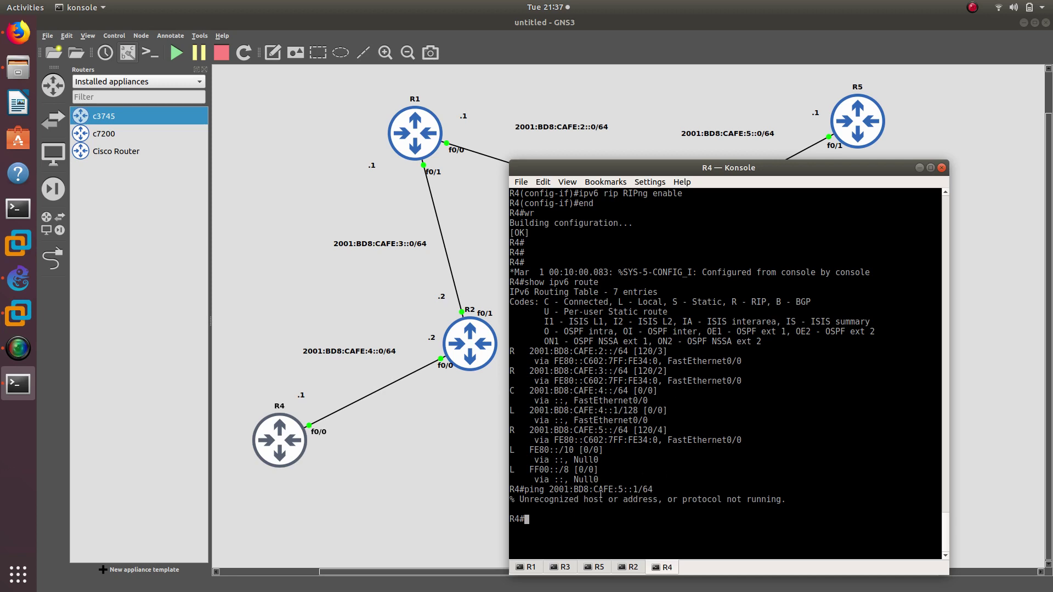
# Re-run the ping to 2001:BD8:CAFE:5::1 without /64, getting 5/5 replies, then recall it for editing
pyautogui.press('Up')
pyautogui.press('BackSpace')
pyautogui.press('BackSpace')
pyautogui.press('BackSpace')
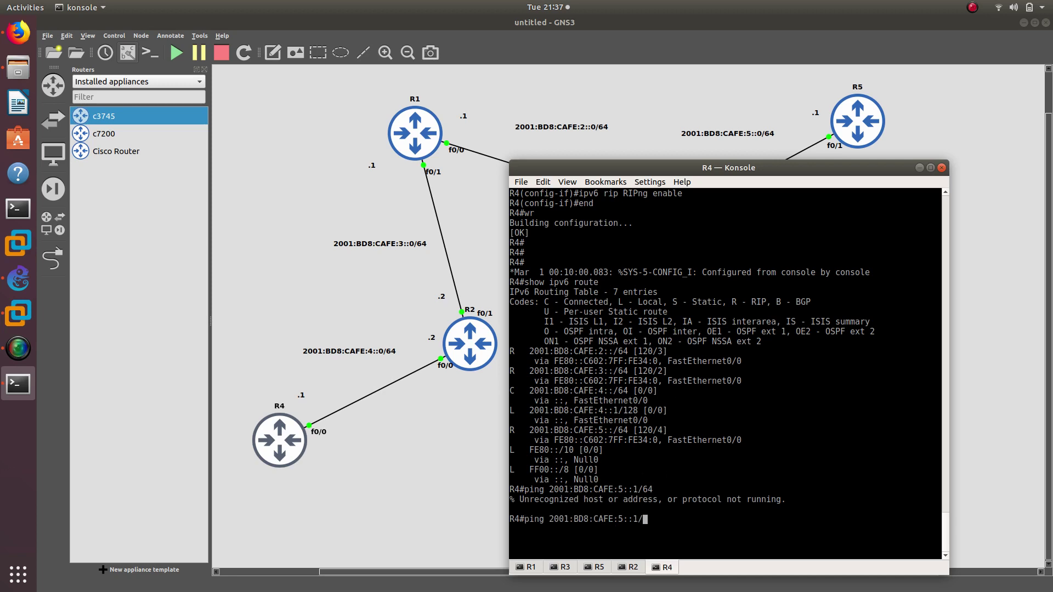
pyautogui.press('Return')
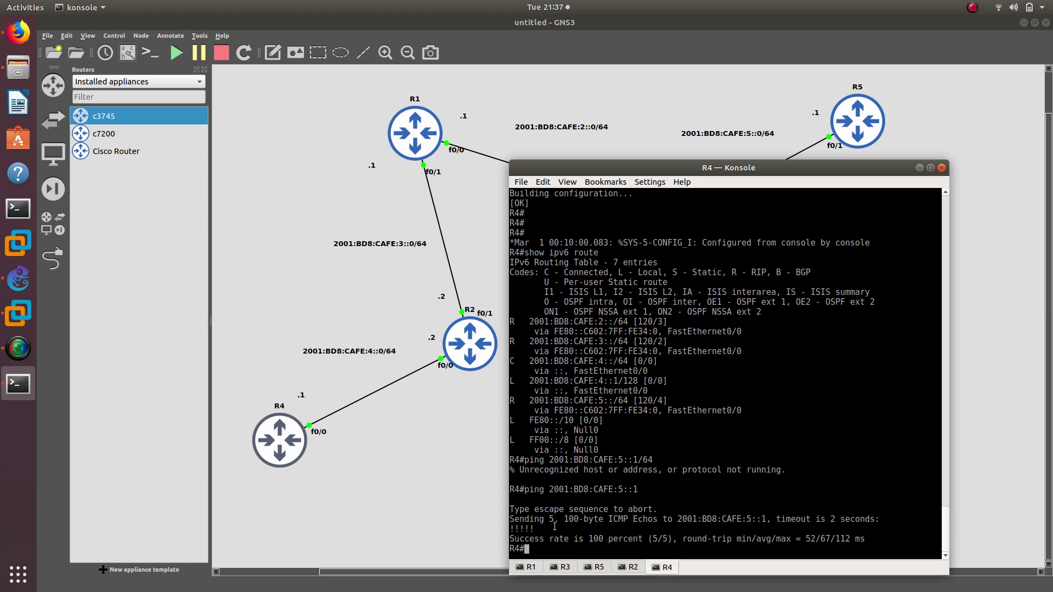
pyautogui.moveTo(554, 526); pyautogui.dragTo(507, 517)
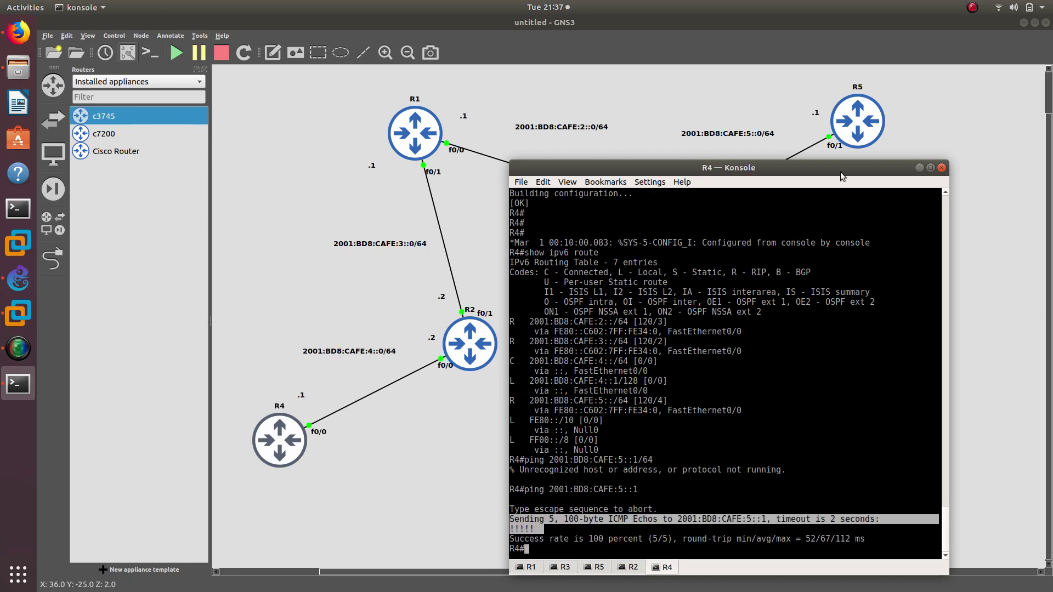
pyautogui.moveTo(781, 167); pyautogui.dragTo(788, 137)
pyautogui.press('Up')
pyautogui.press('Left')
pyautogui.press('Left')
pyautogui.press('Left')
pyautogui.press('Left')
pyautogui.press('Left')
pyautogui.press('Left')
pyautogui.press('Left')
pyautogui.press('Left')
pyautogui.press('Left')
pyautogui.press('Left')
pyautogui.press('Left')
pyautogui.press('Left')
pyautogui.press('Left')
pyautogui.press('Left')
pyautogui.press('Left')
pyautogui.press('Left')
pyautogui.press('Left')
pyautogui.press('Left')
pyautogui.press('Left')
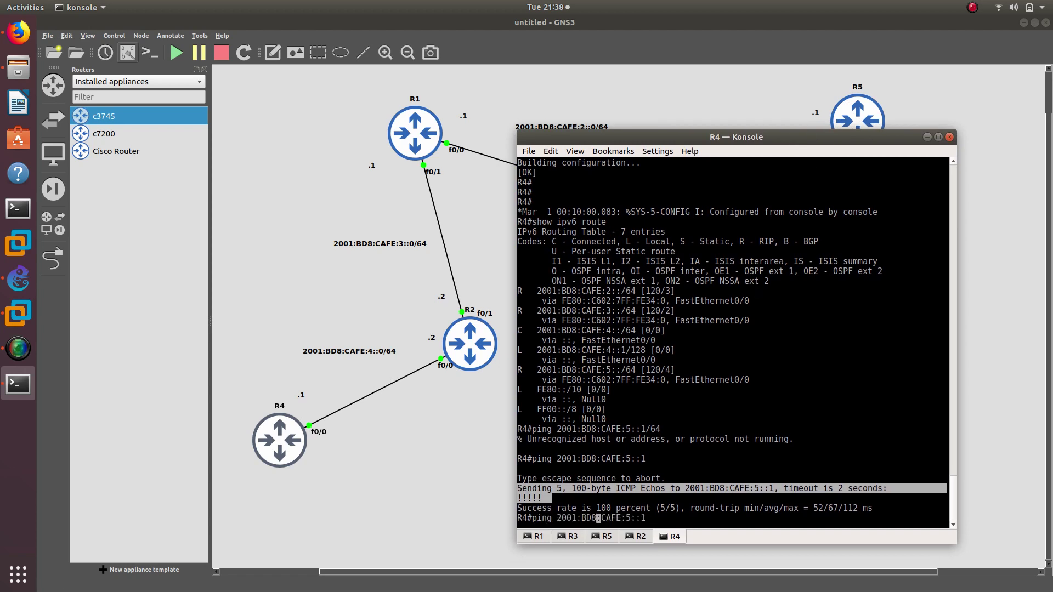
pyautogui.press('BackSpace')
pyautogui.press('BackSpace')
pyautogui.press('BackSpace')
pyautogui.press('BackSpace')
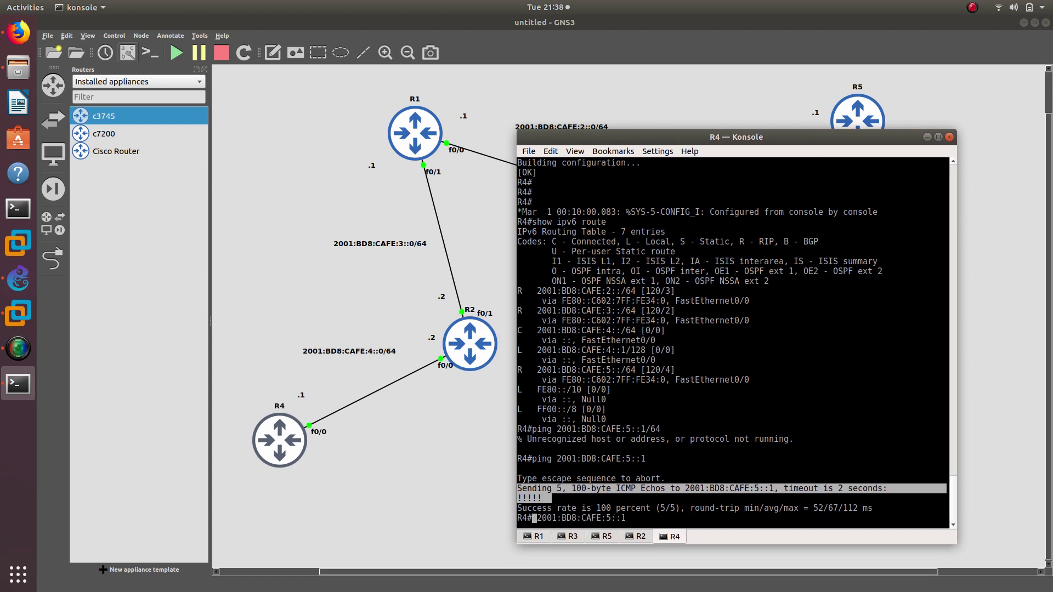
# Traceroute to 2001:BD8:CAFE:5::1 and highlight the hops through CAFE:3 and CAFE:2
pyautogui.write('traceroute')
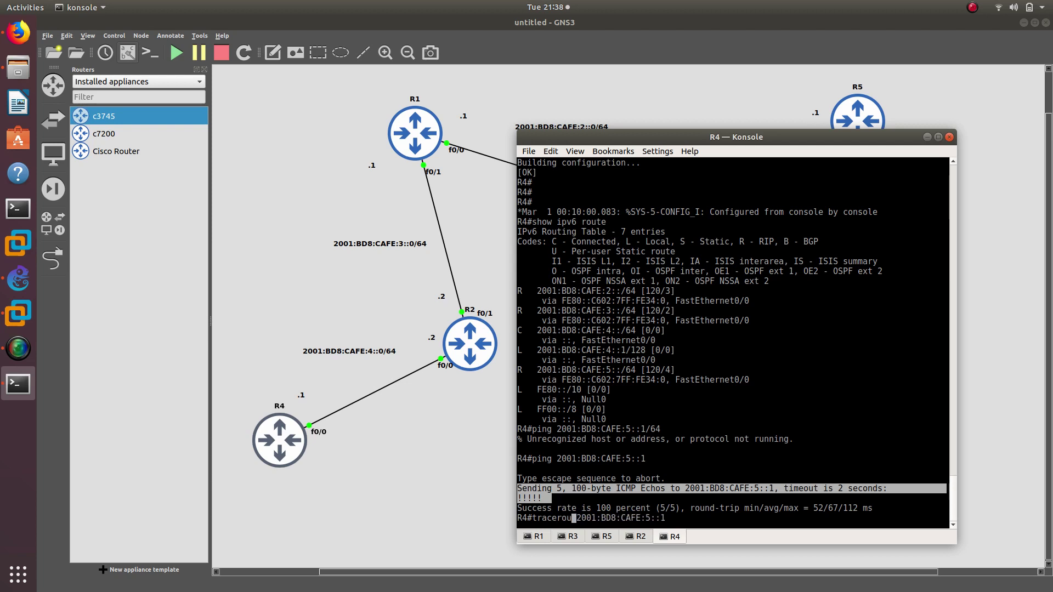
pyautogui.press('Return')
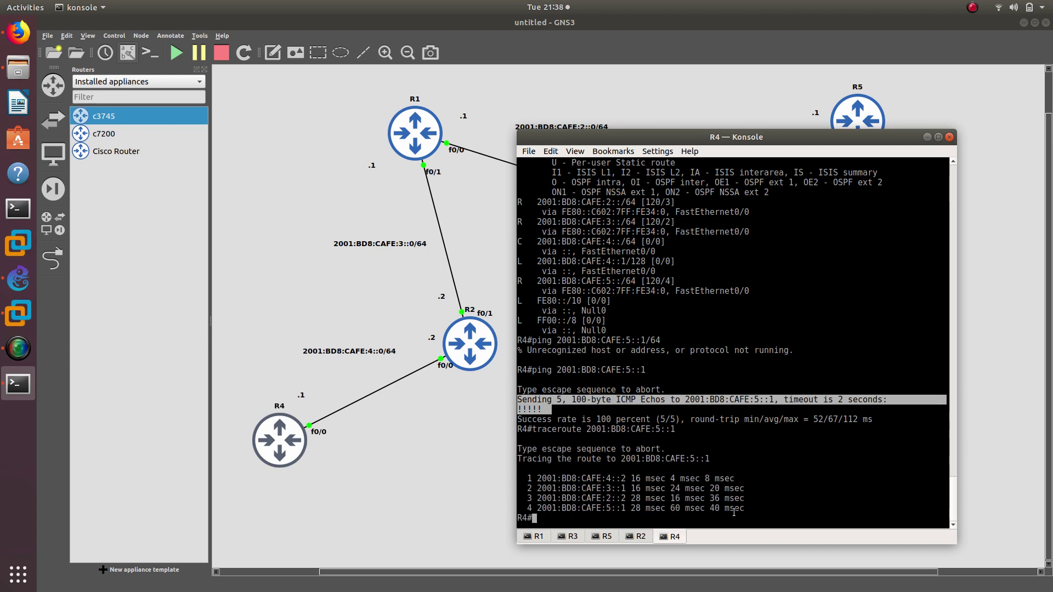
pyautogui.moveTo(748, 509); pyautogui.dragTo(502, 476)
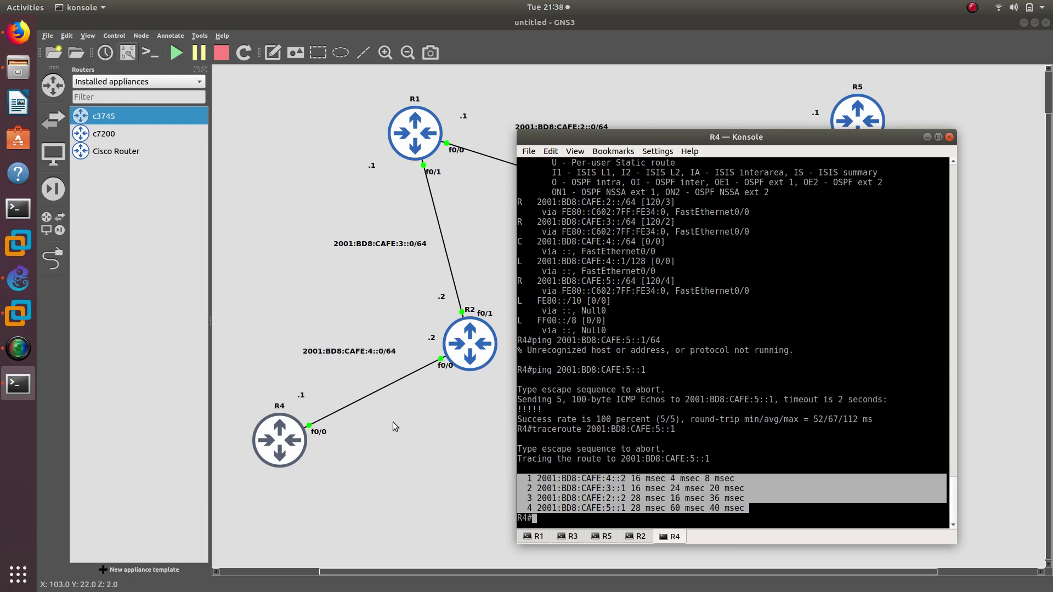
pyautogui.click(582, 499)
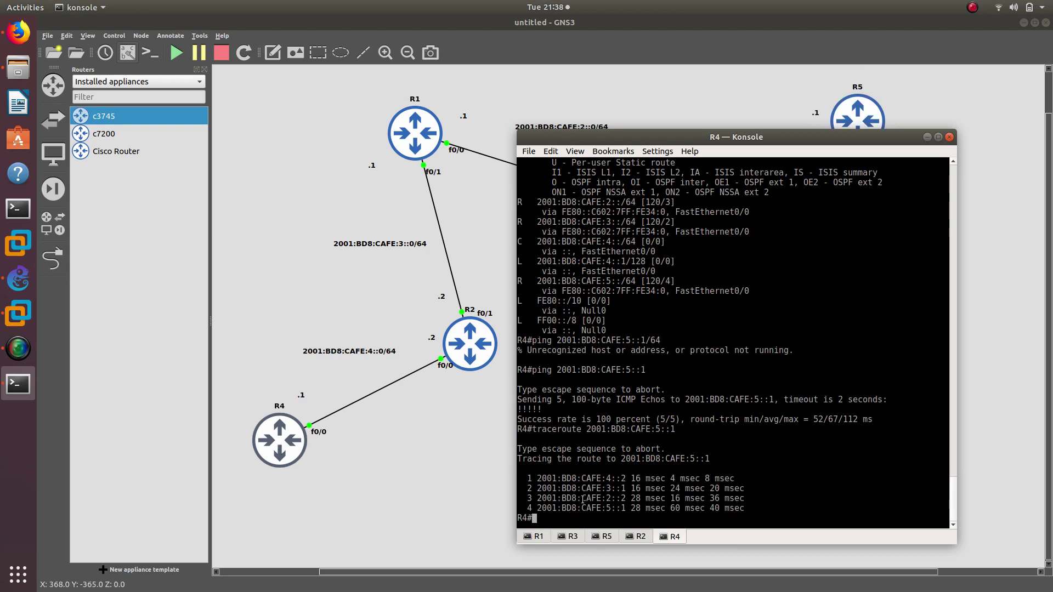
pyautogui.moveTo(536, 479); pyautogui.dragTo(577, 479)
pyautogui.click(607, 480)
pyautogui.moveTo(606, 488); pyautogui.dragTo(614, 488)
pyautogui.moveTo(607, 497); pyautogui.dragTo(616, 498)
pyautogui.moveTo(559, 139); pyautogui.dragTo(433, 110)
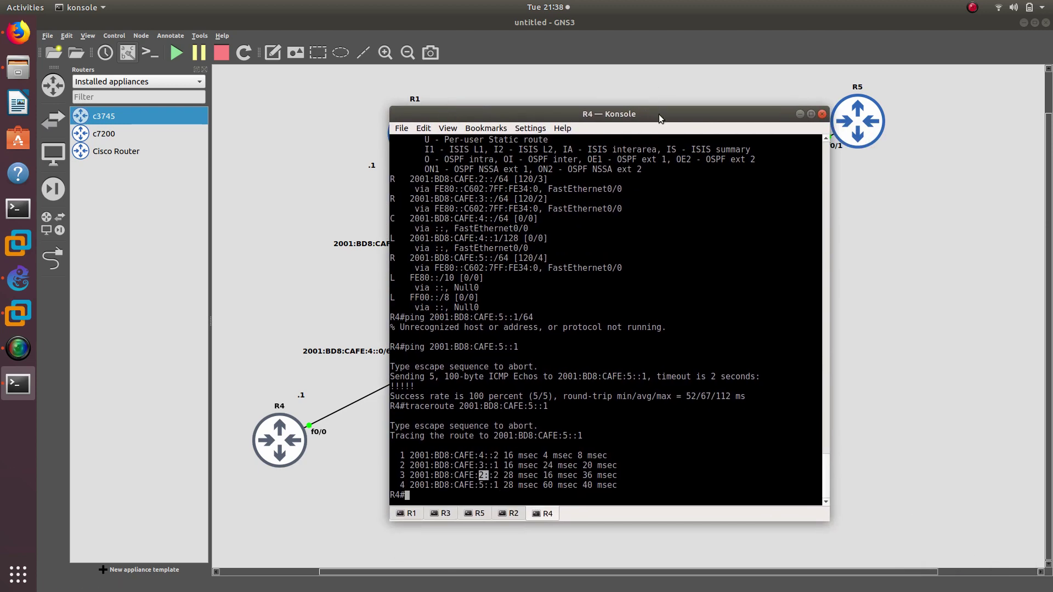
pyautogui.moveTo(659, 114); pyautogui.dragTo(810, 254)
pyautogui.moveTo(703, 253); pyautogui.dragTo(593, 103)
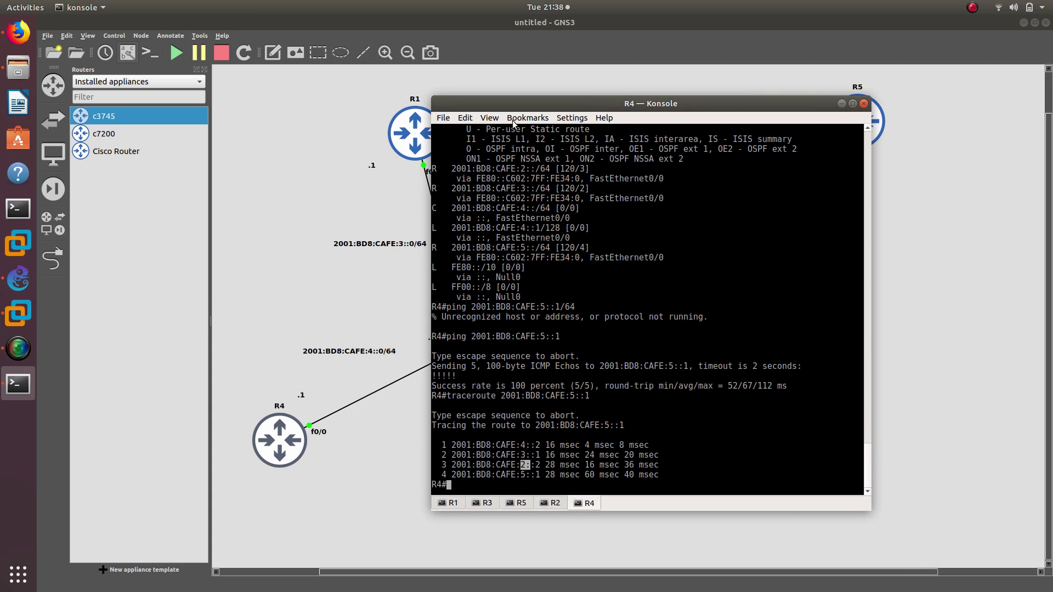
pyautogui.moveTo(526, 104); pyautogui.dragTo(412, 97)
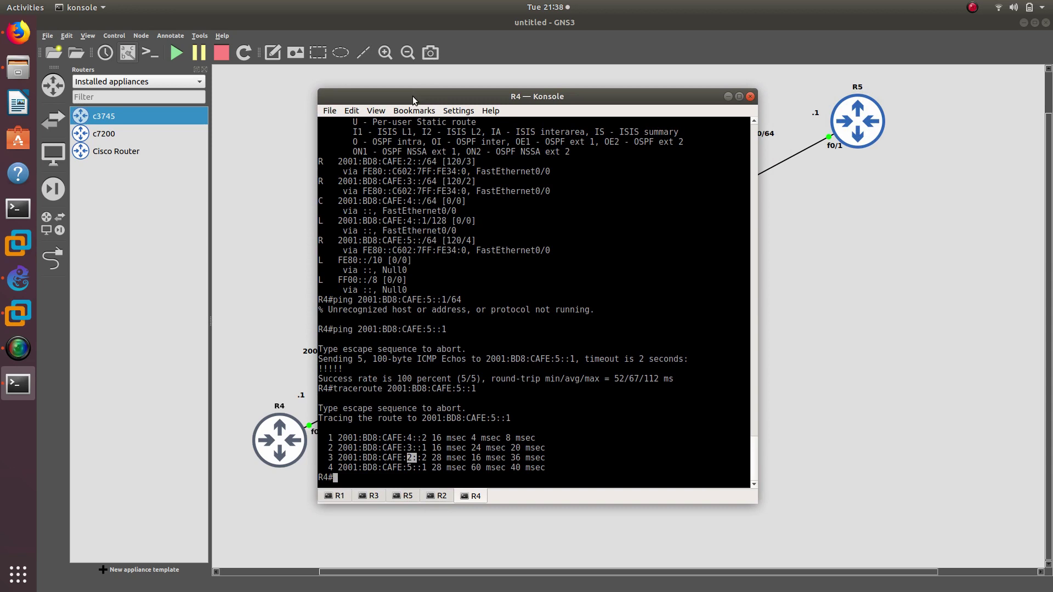
pyautogui.moveTo(413, 101); pyautogui.dragTo(306, 70)
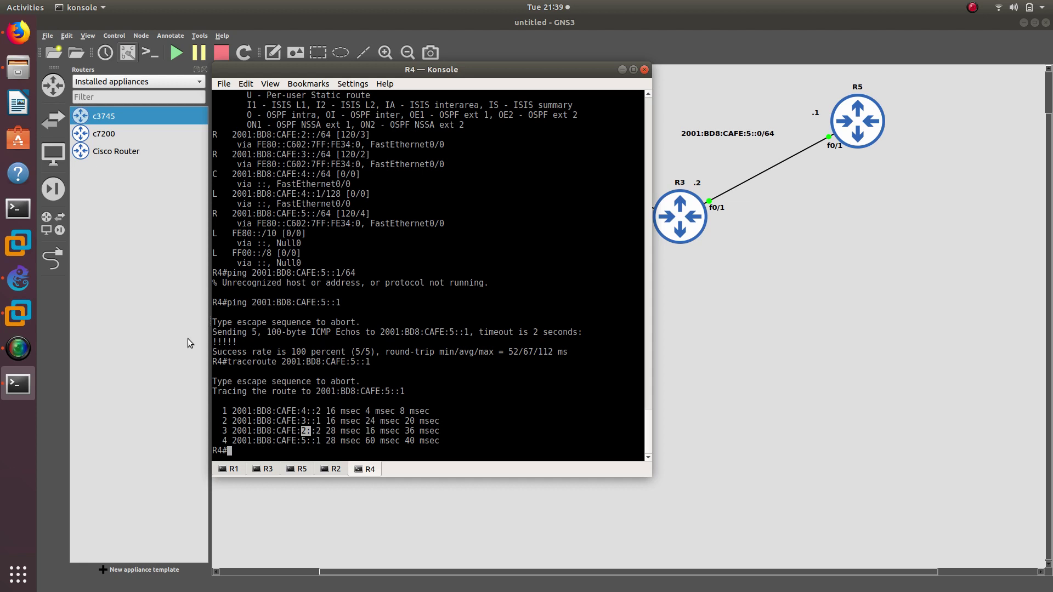
pyautogui.moveTo(243, 74); pyautogui.dragTo(294, 77)
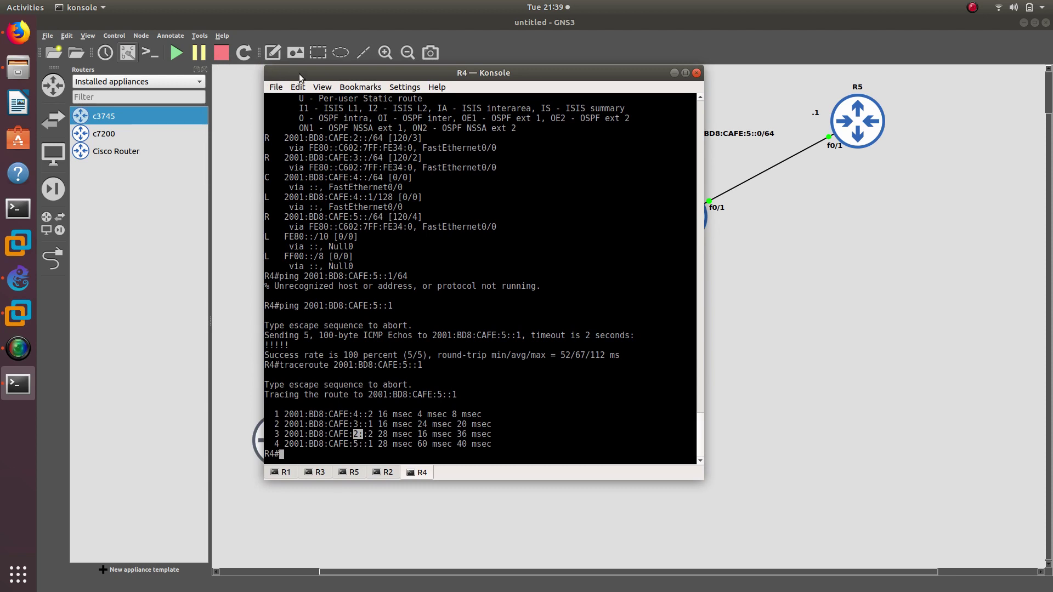
# Load twitter.com in Firefox and go to the account's own profile page
pyautogui.click(18, 32)
pyautogui.write('twitter.com/')
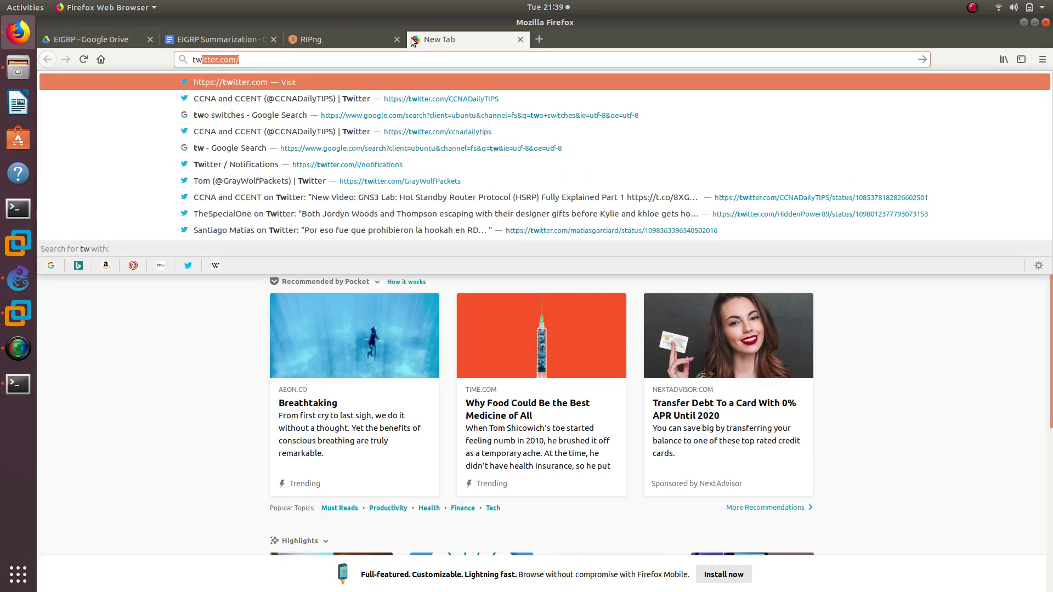
pyautogui.press('Return')
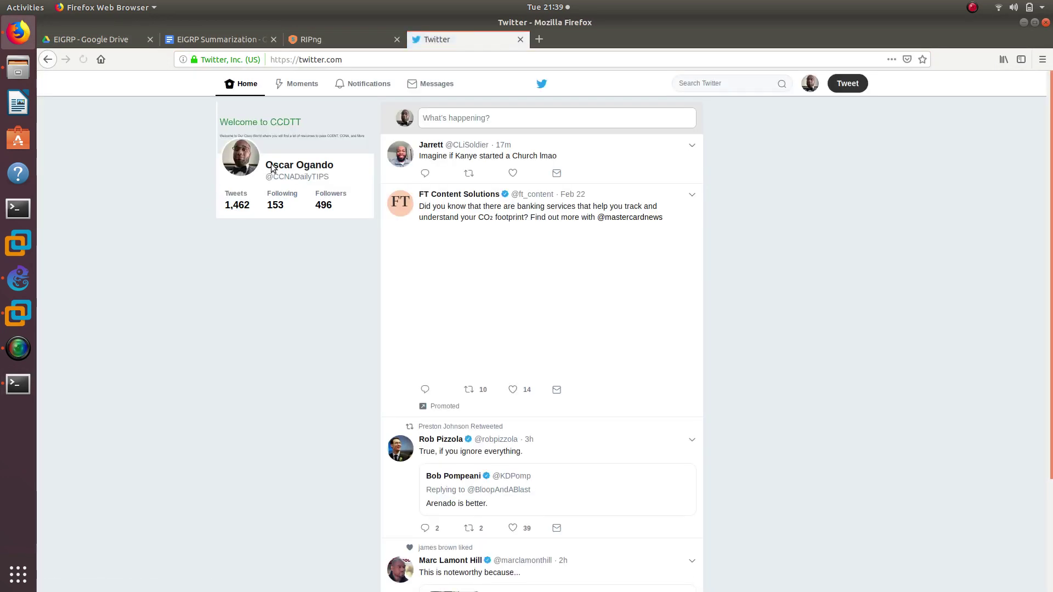
pyautogui.click(284, 165)
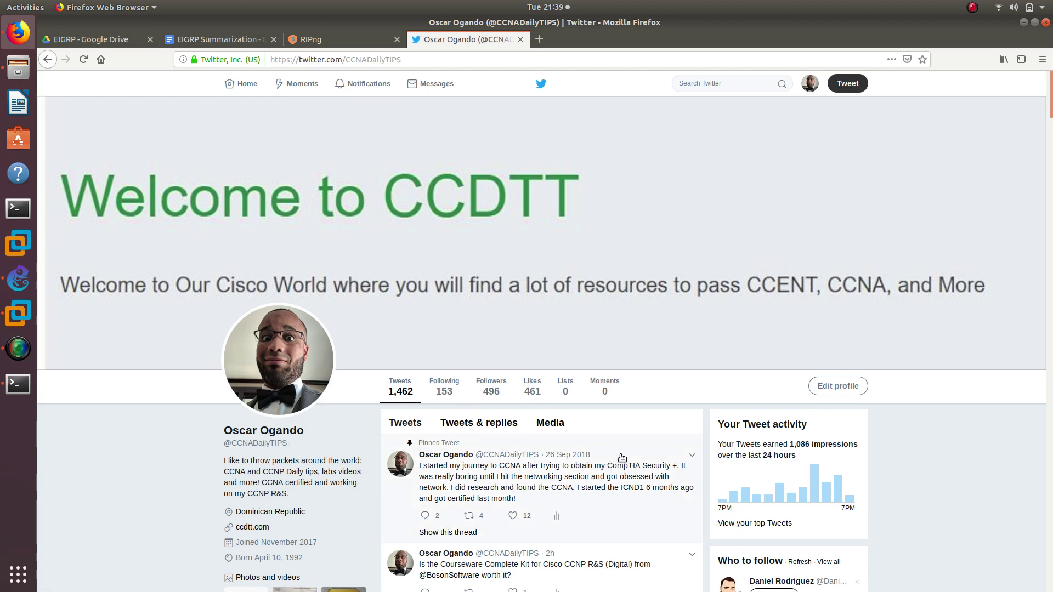
pyautogui.scroll(-5, 621, 457)
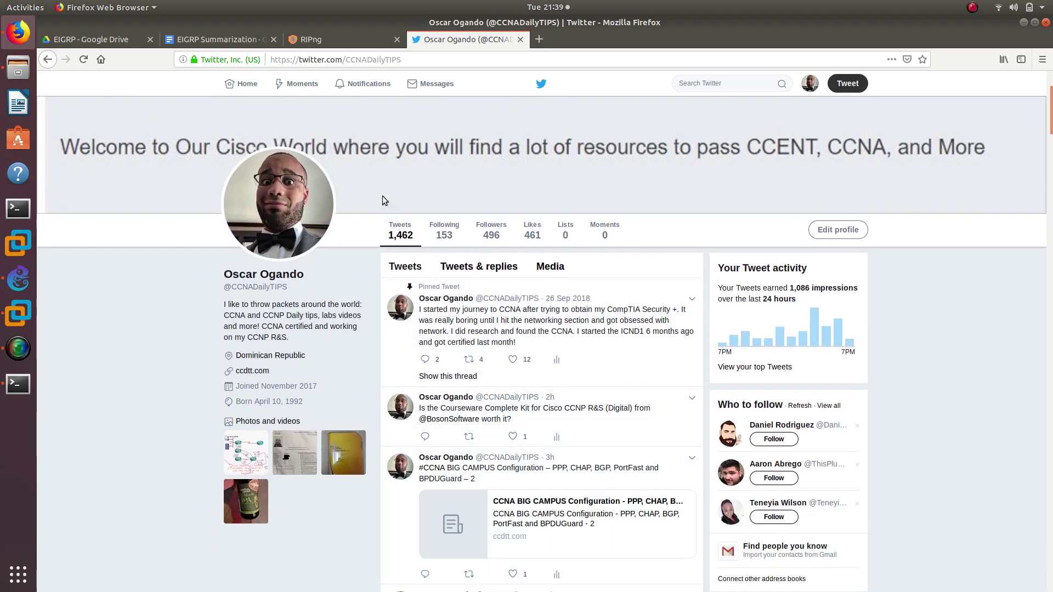
pyautogui.click(972, 7)
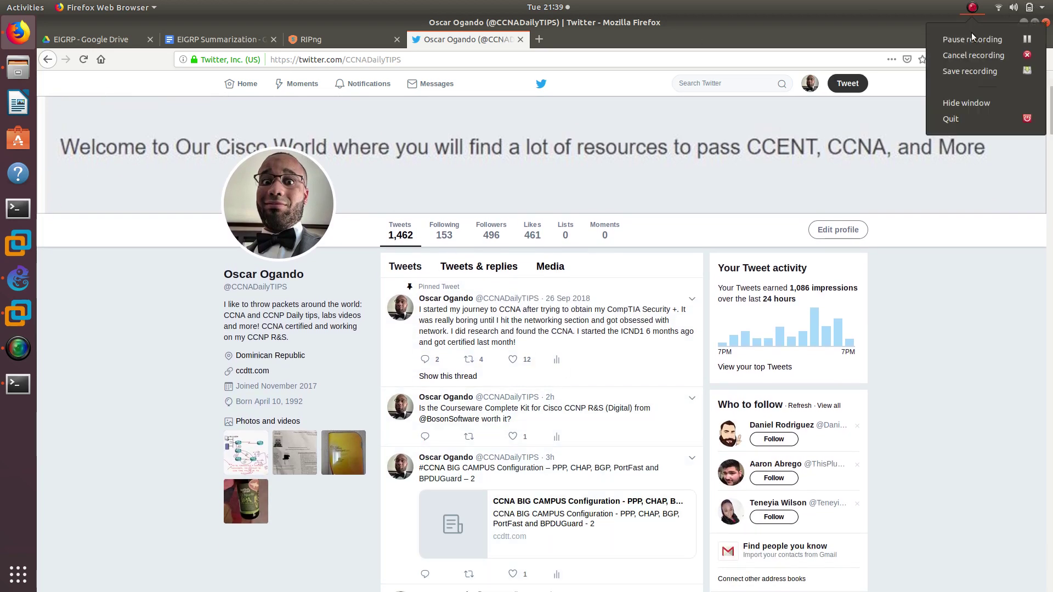